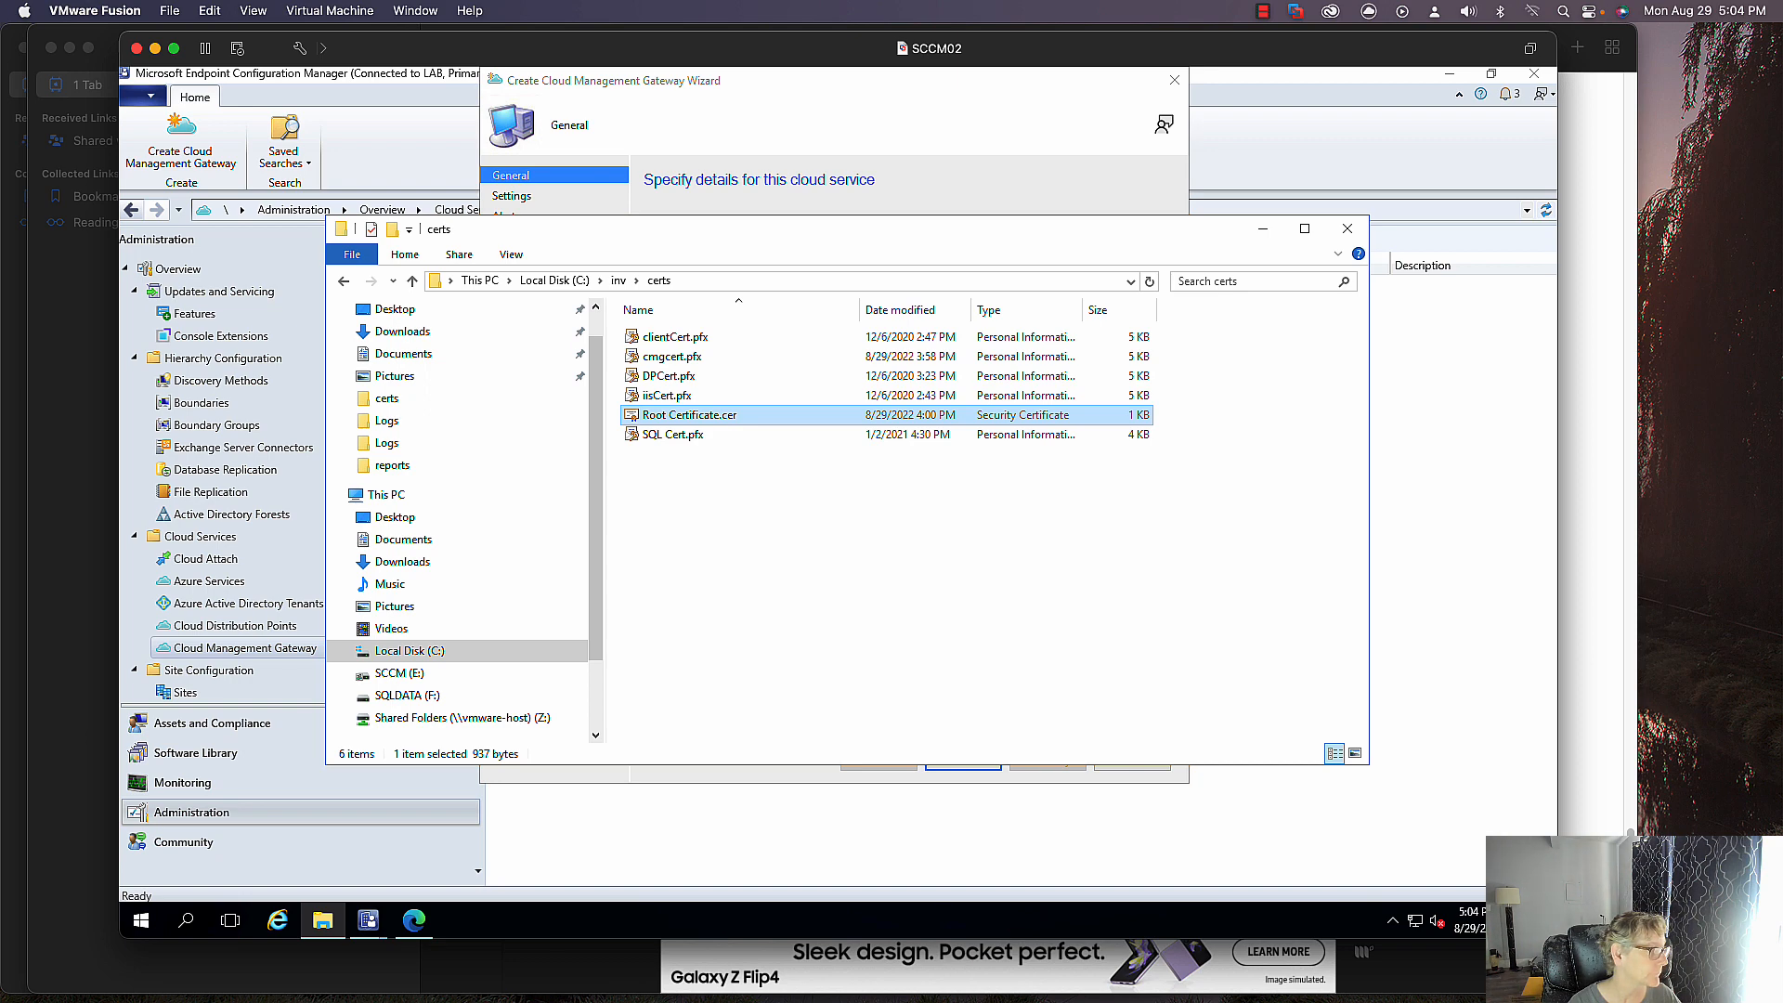
# - Switch to the DC02 virtual machine, unlock it by entering the Administrator account's password, and minimize the Azure Subscriptions browser window
pyautogui.moveTo(774, 35)
pyautogui.mouseDown()
pyautogui.moveTo(807, 7)
pyautogui.moveTo(789, 13)
pyautogui.mouseUp()
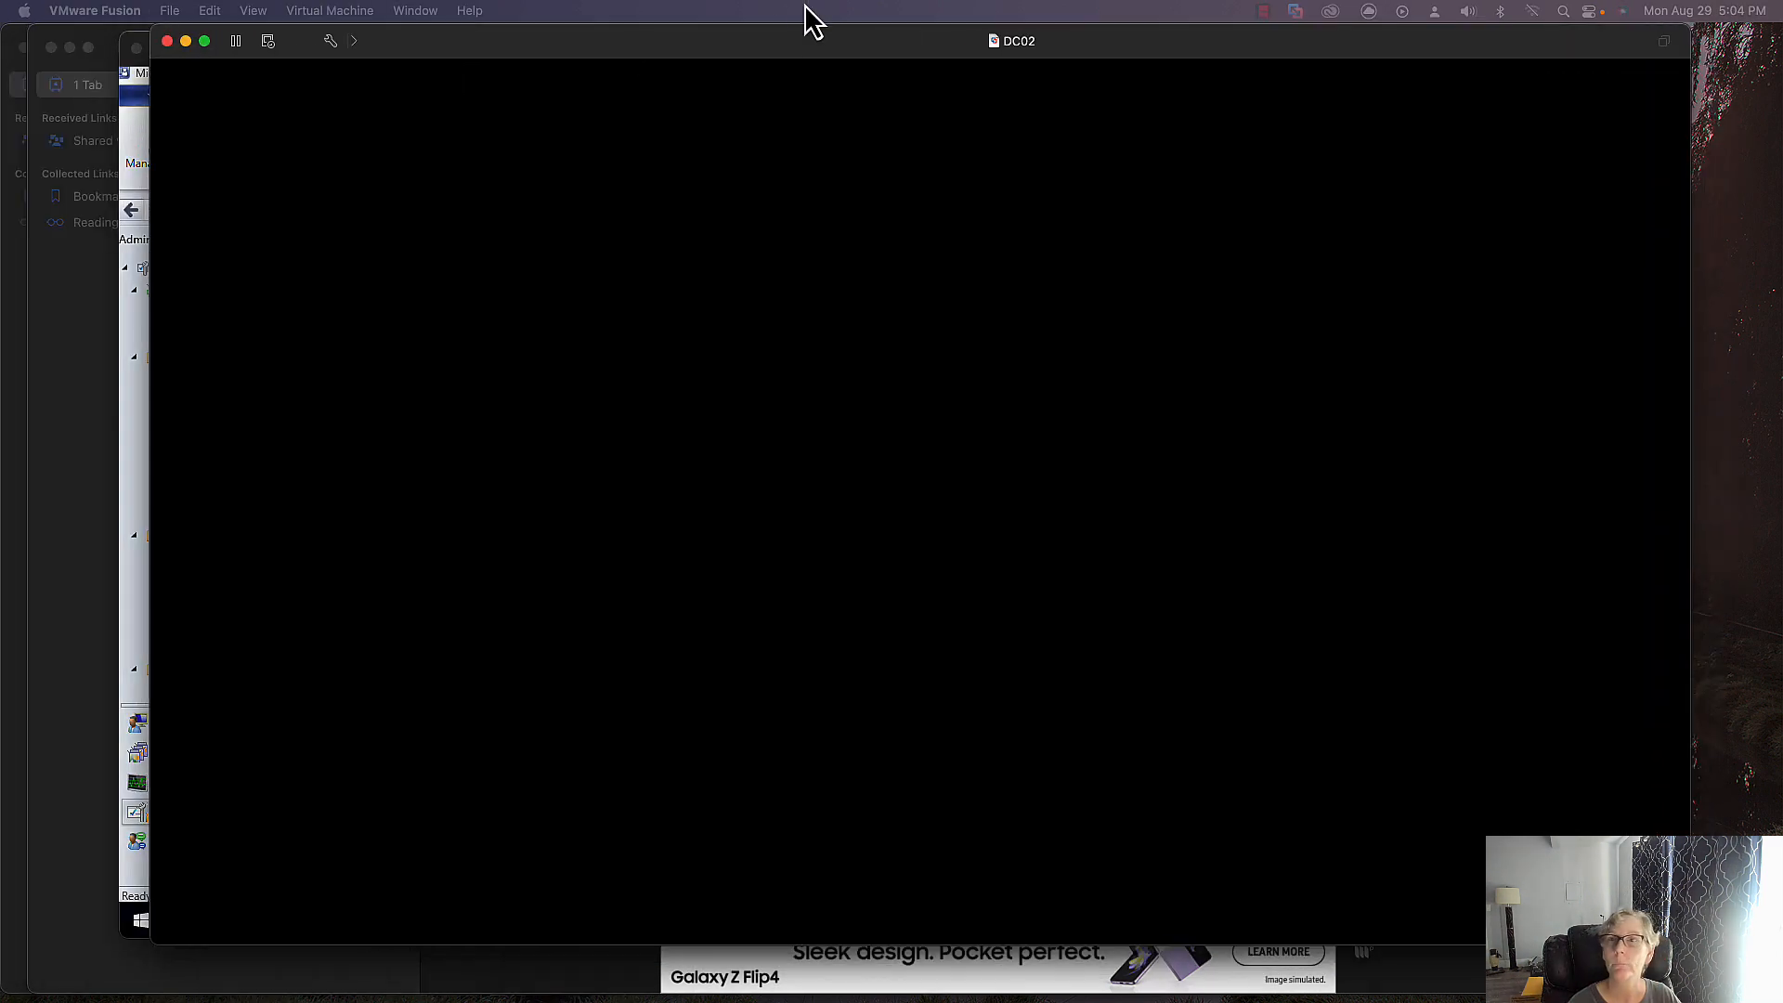
pyautogui.click(307, 13)
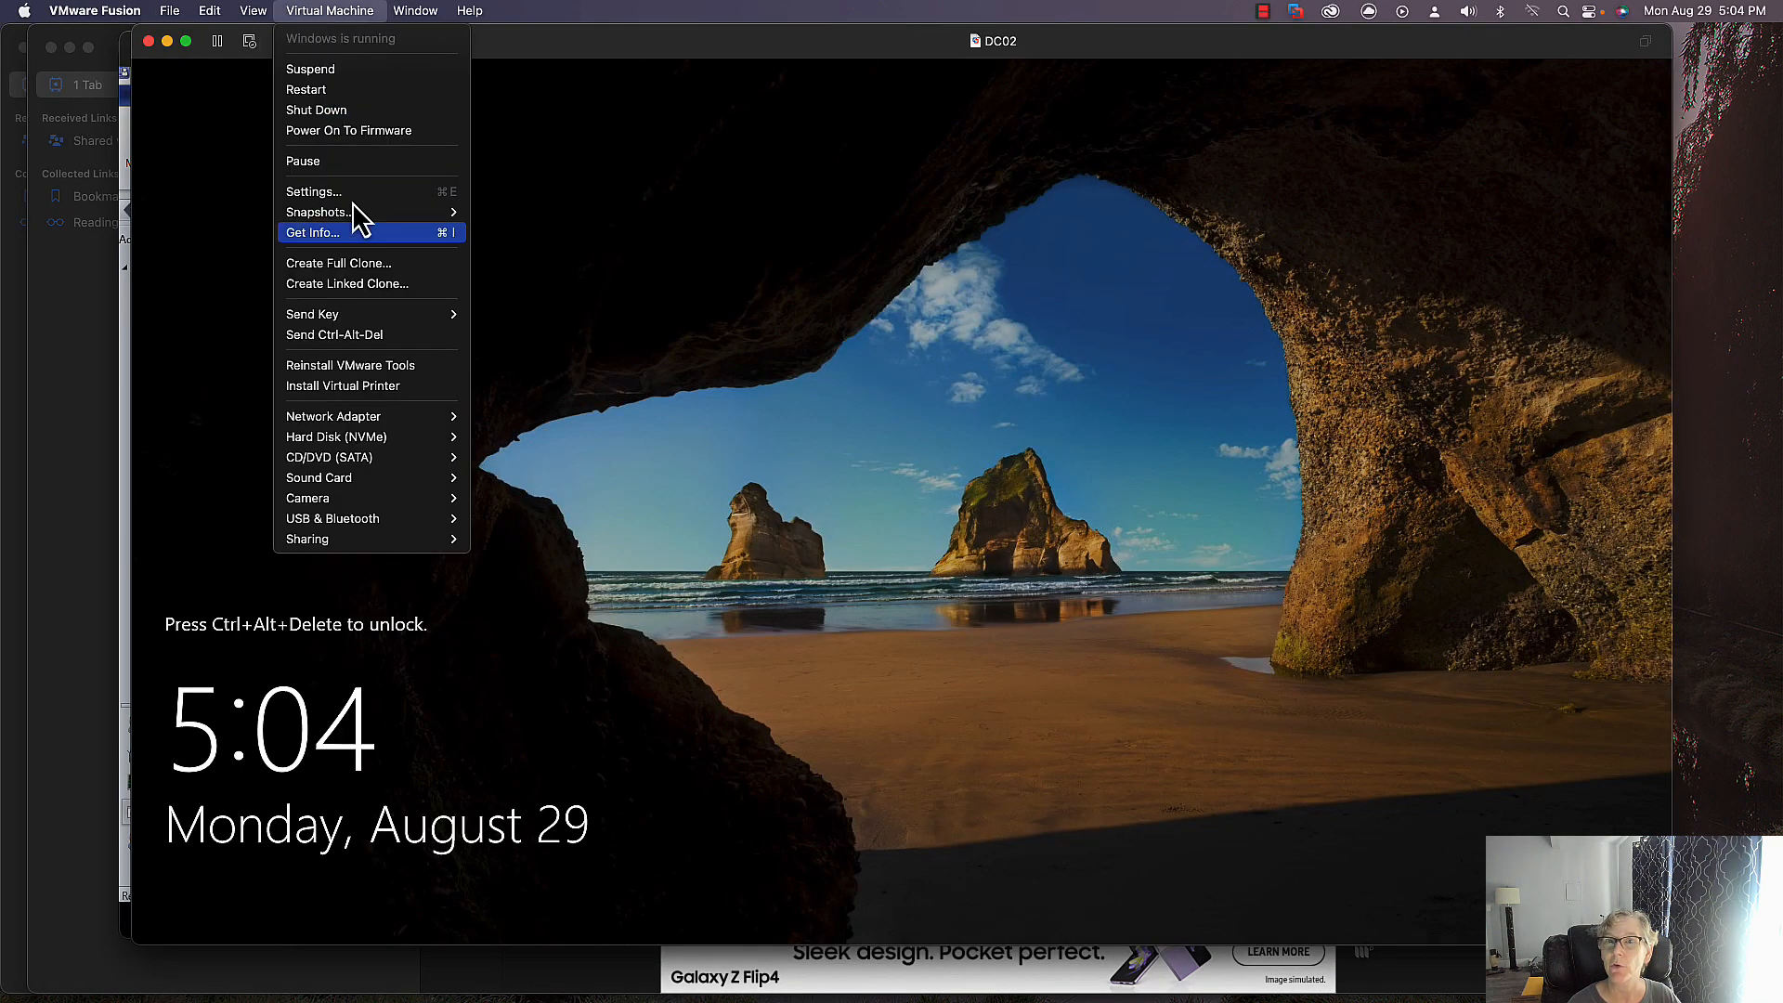
pyautogui.click(351, 338)
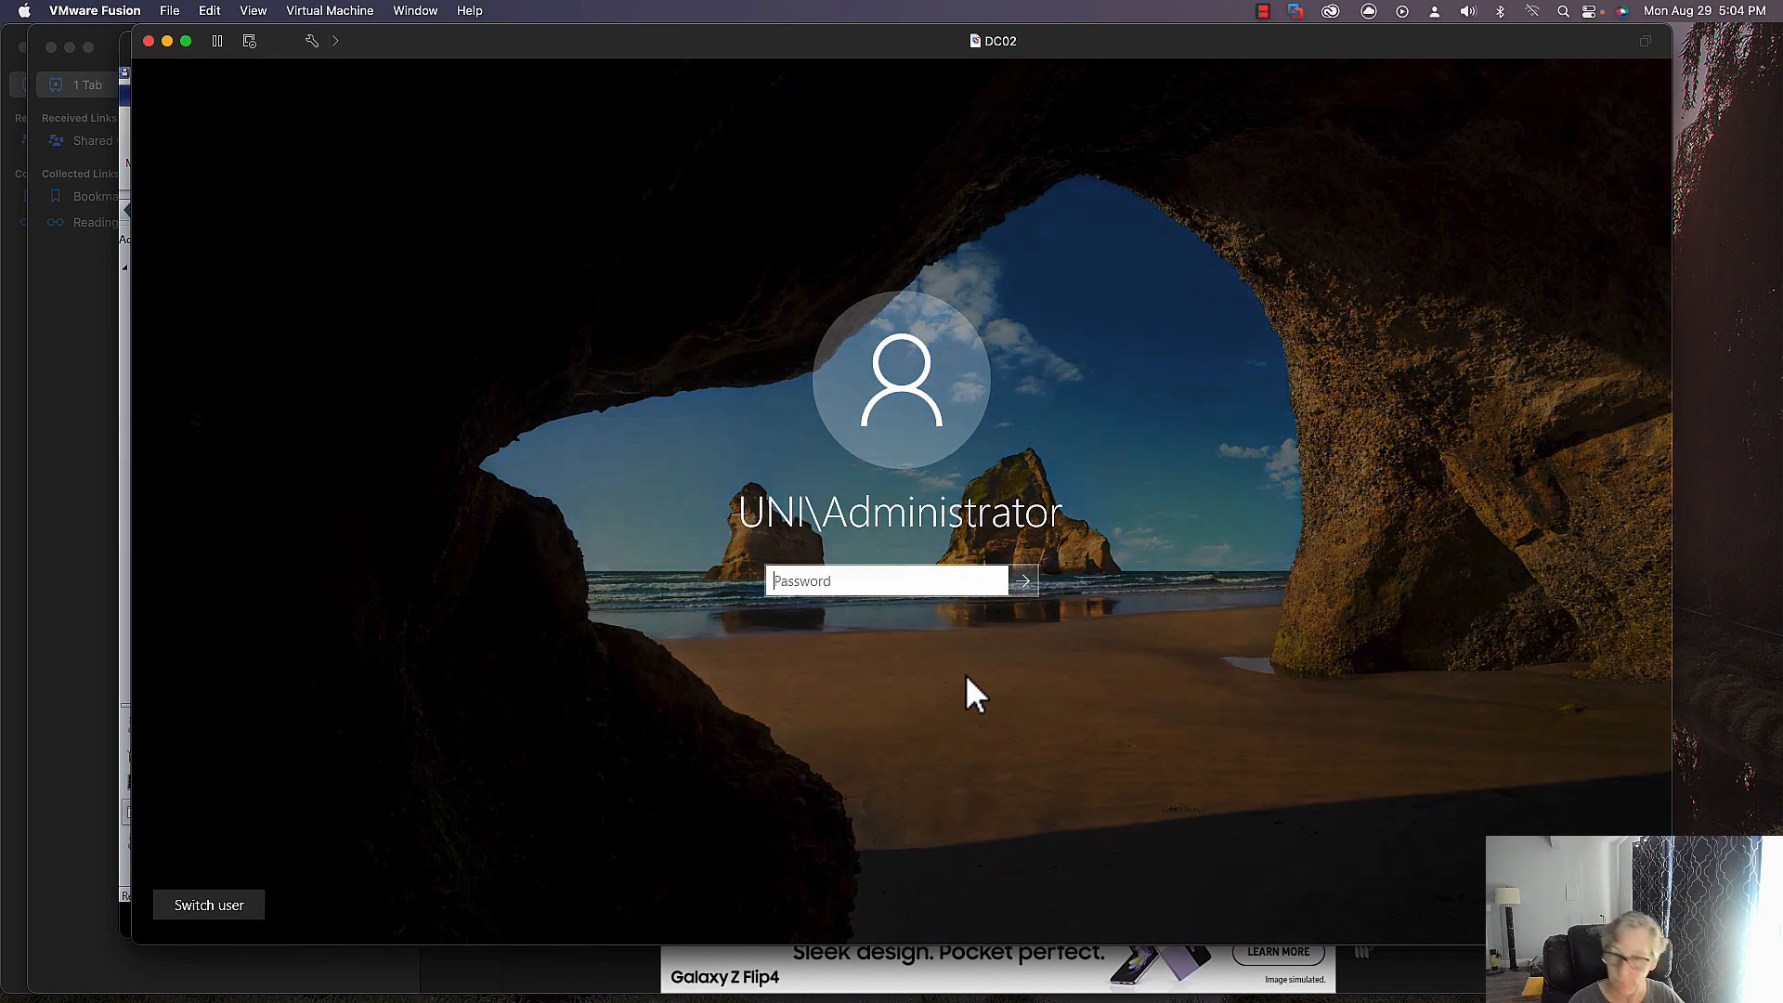
pyautogui.write('••••••••')
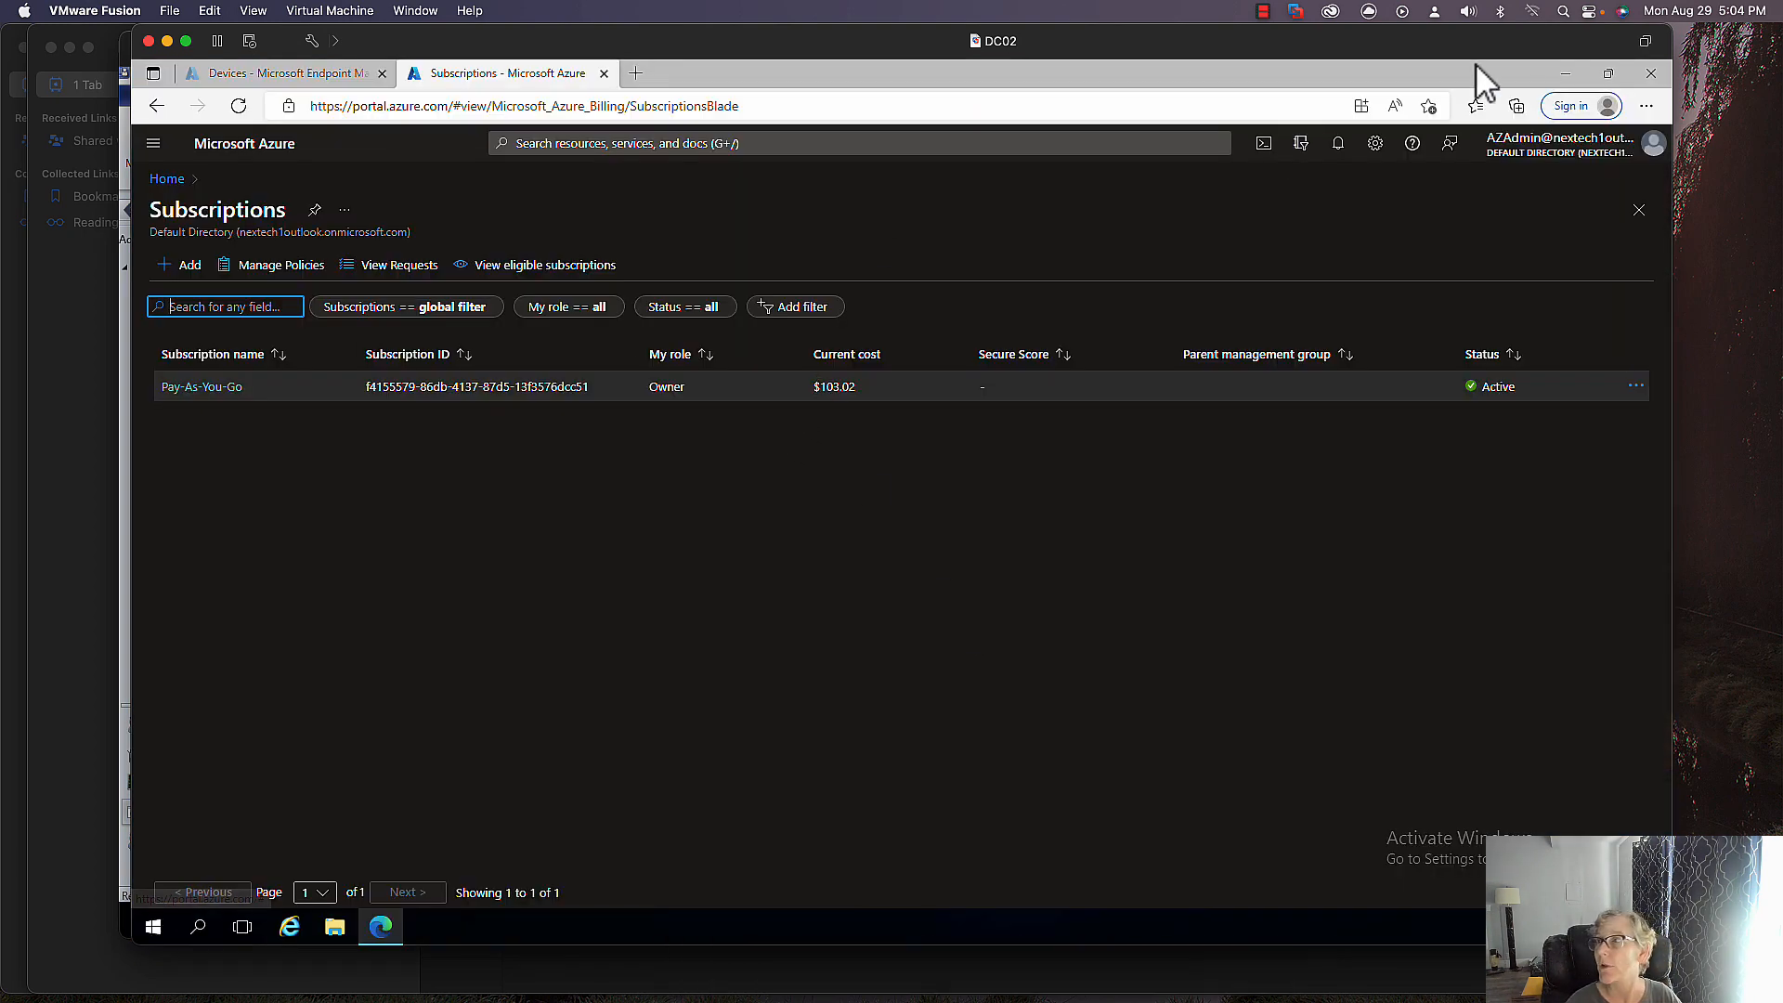
pyautogui.click(1564, 73)
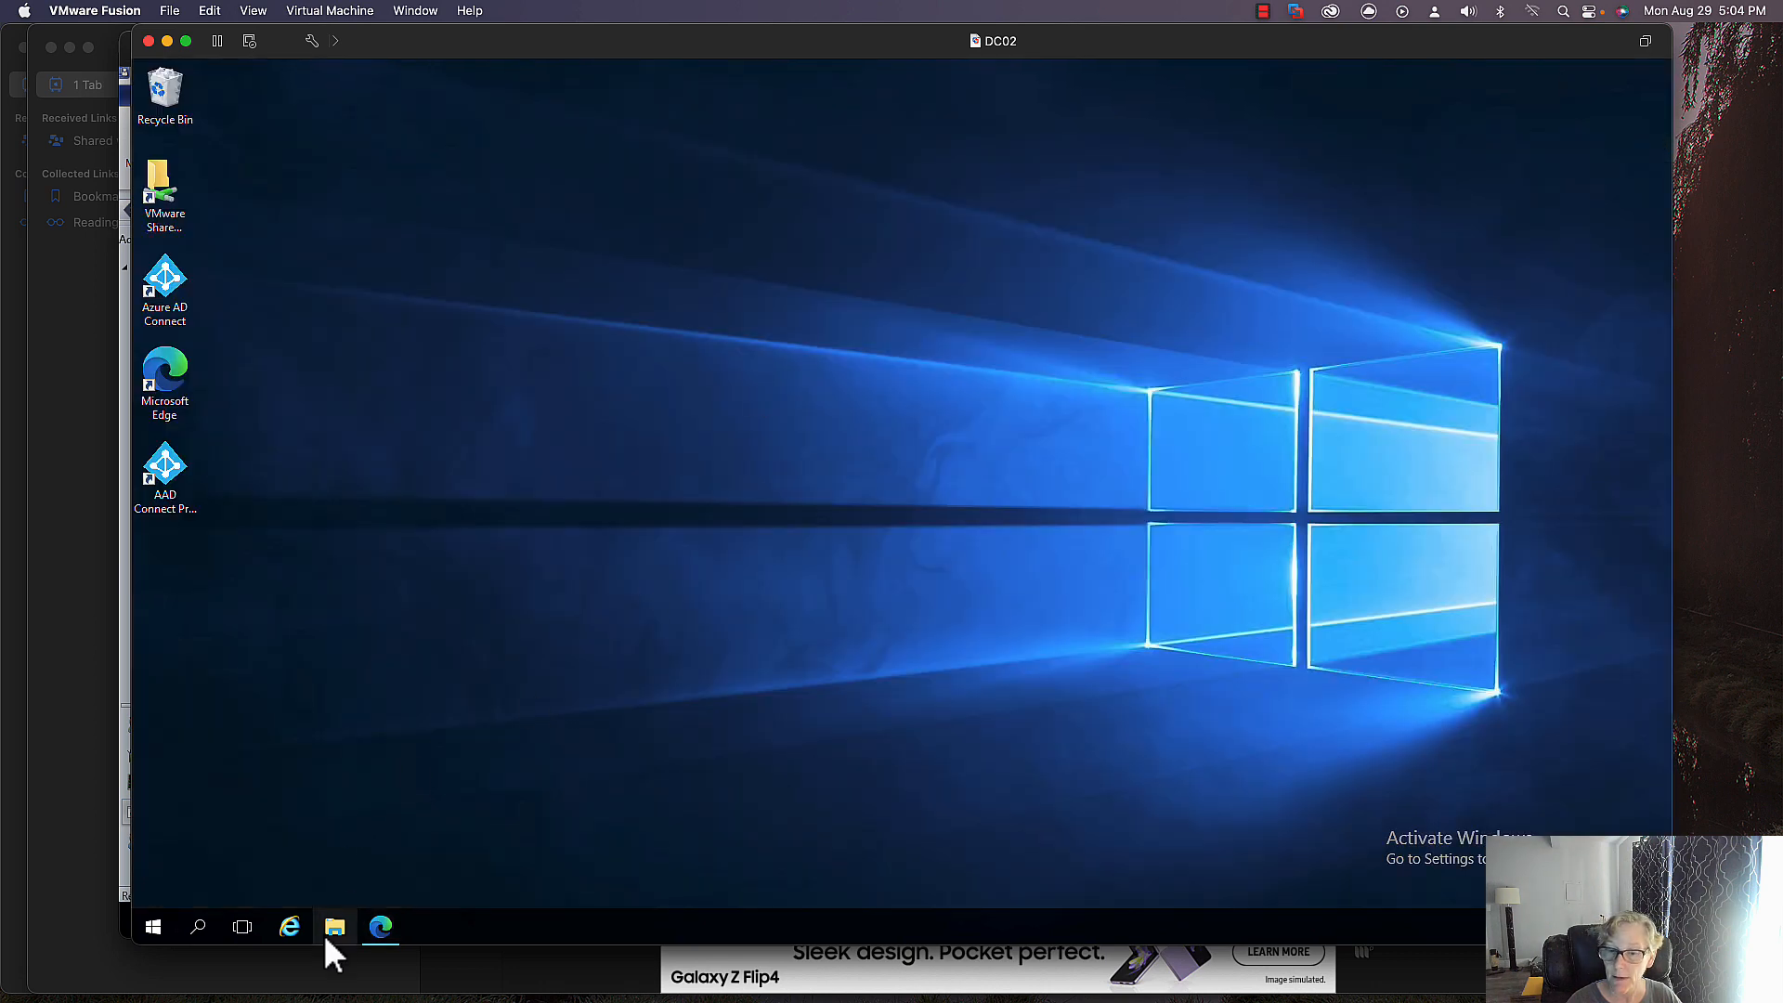
# - Open Certification Authority from Server Manager and display the certificate templates of uni-DC02-CA
pyautogui.click(153, 926)
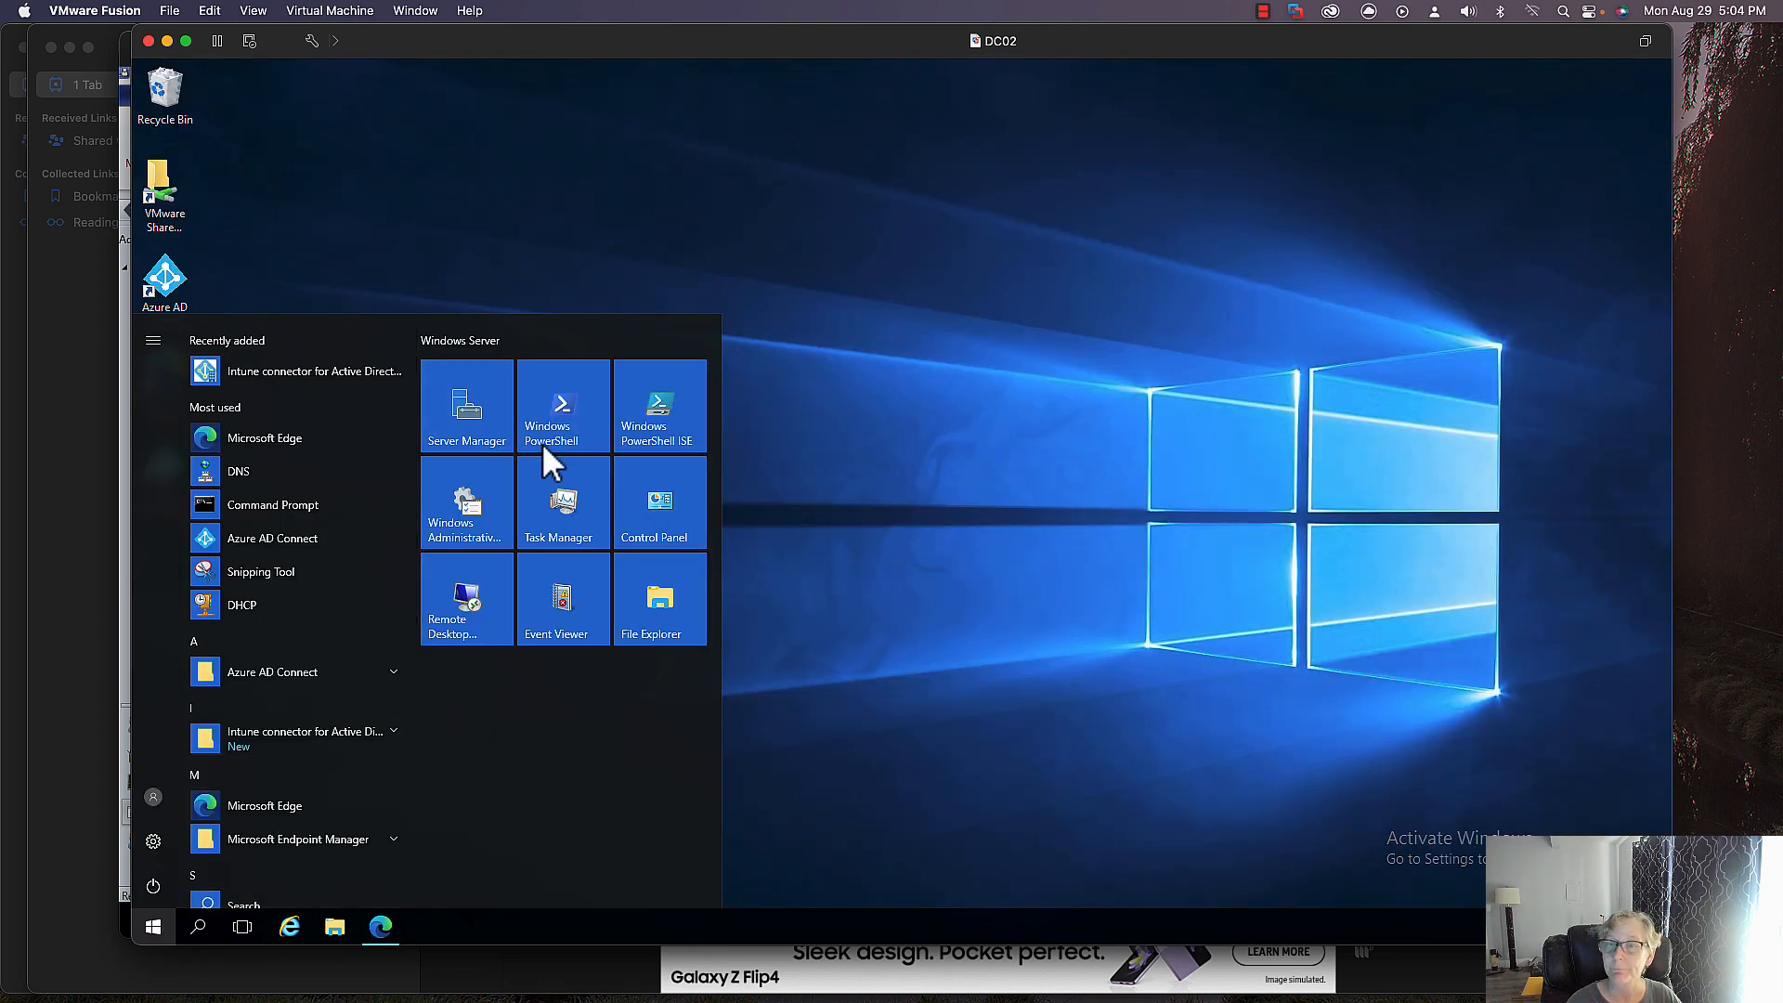
pyautogui.click(483, 408)
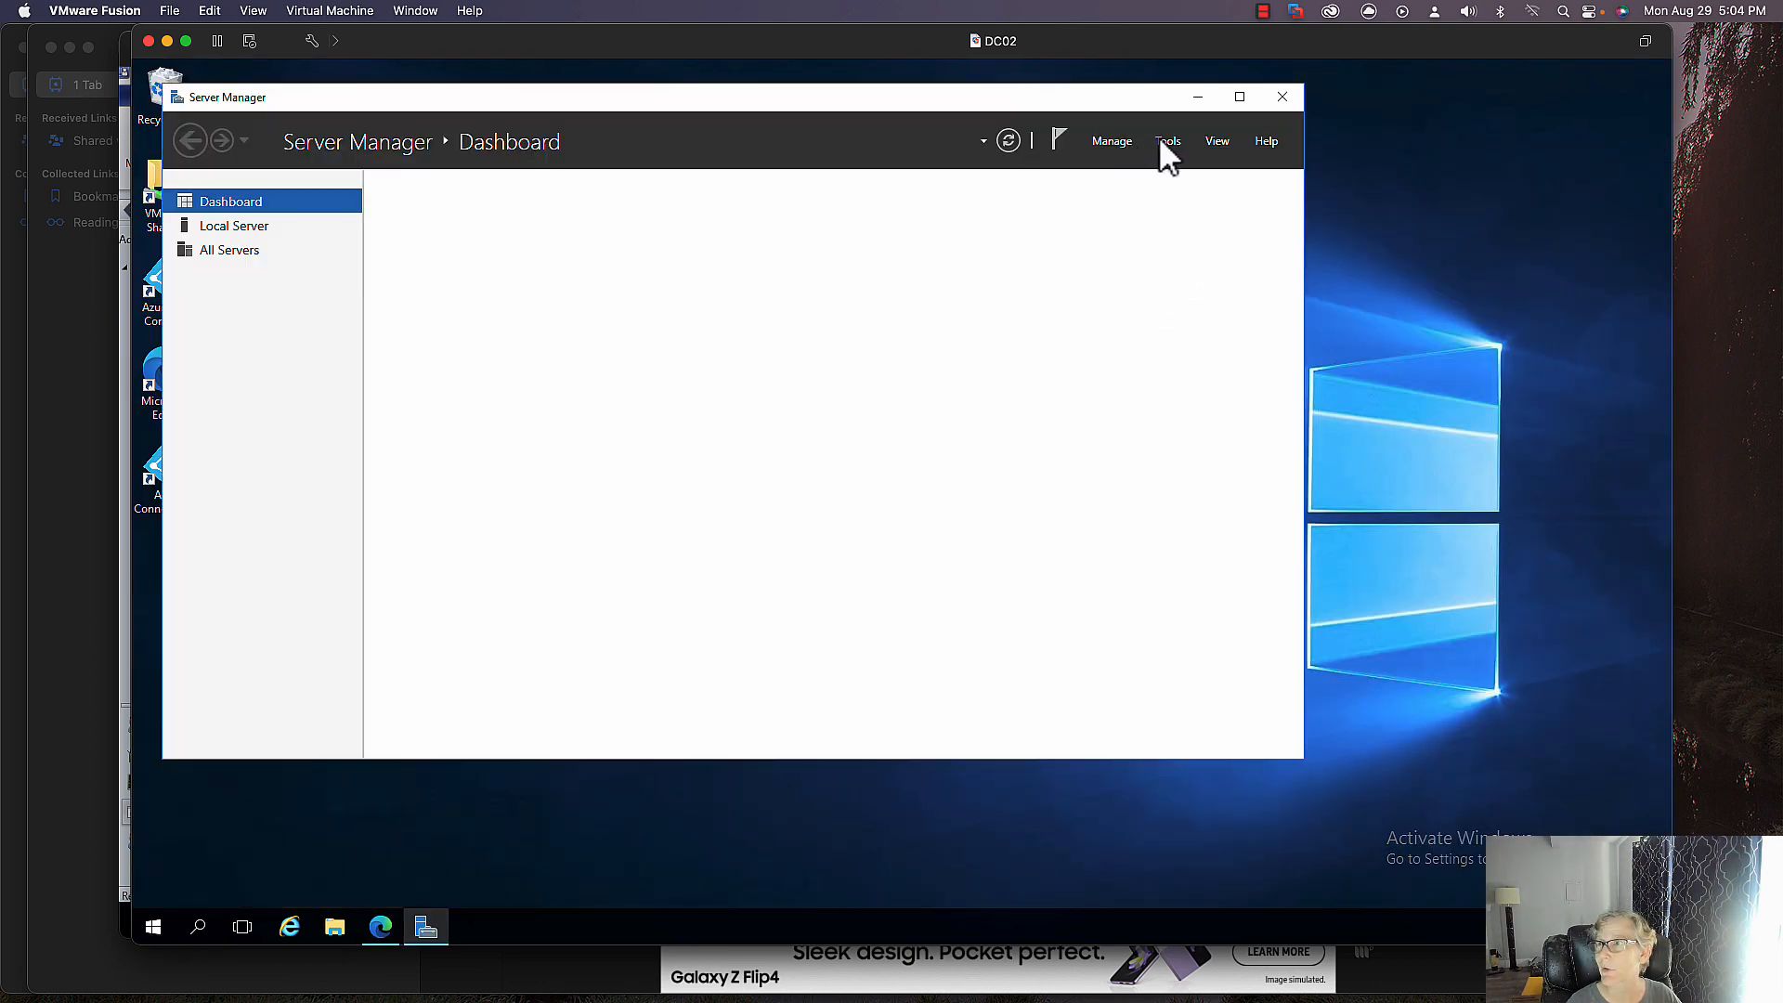
pyautogui.click(1163, 141)
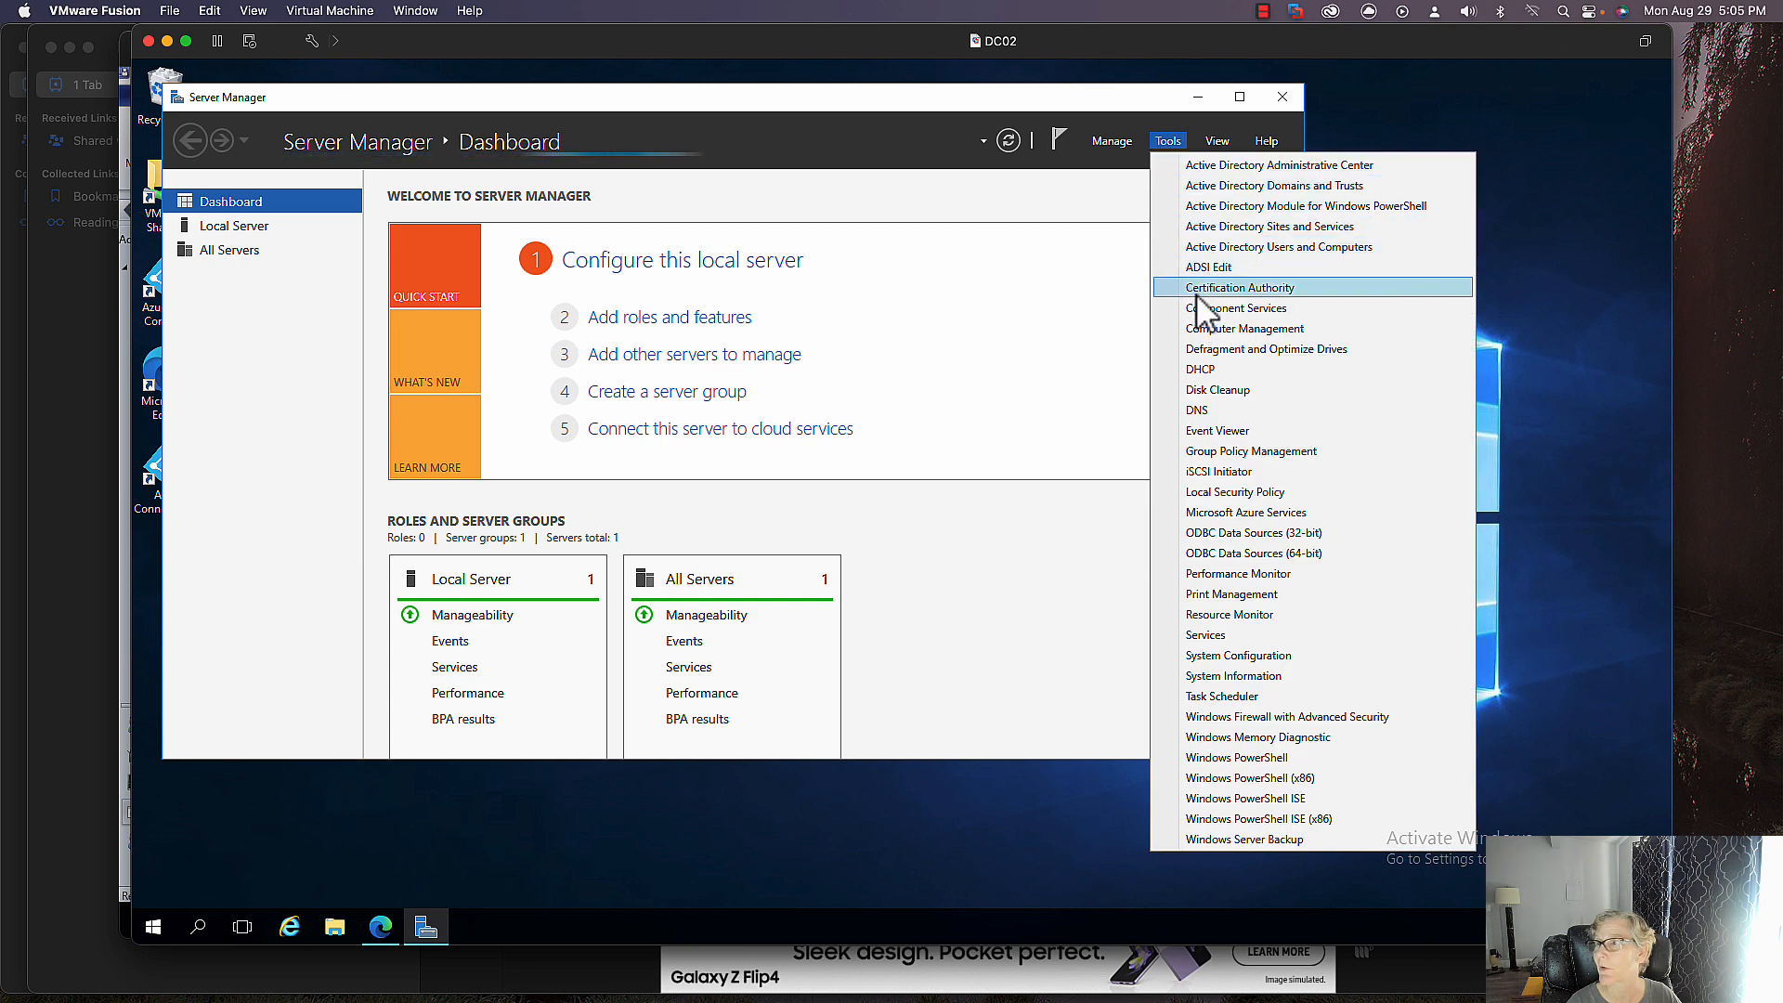
pyautogui.click(1198, 289)
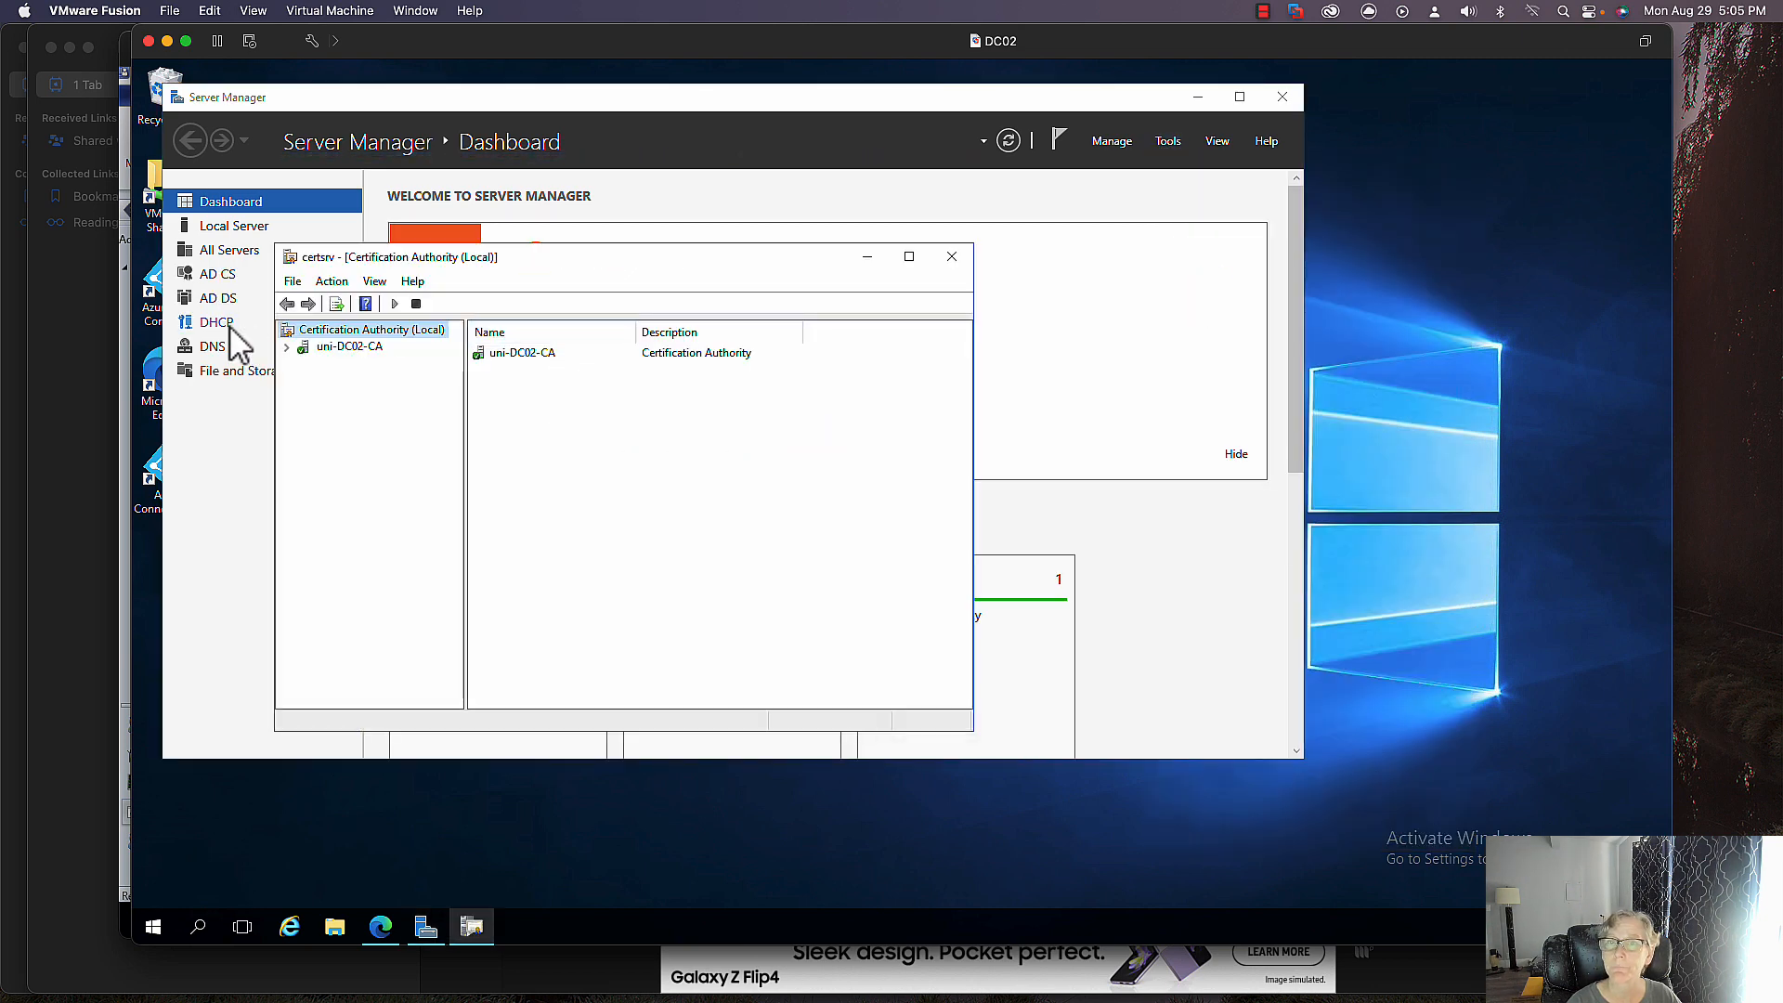
pyautogui.click(286, 346)
pyautogui.click(357, 430)
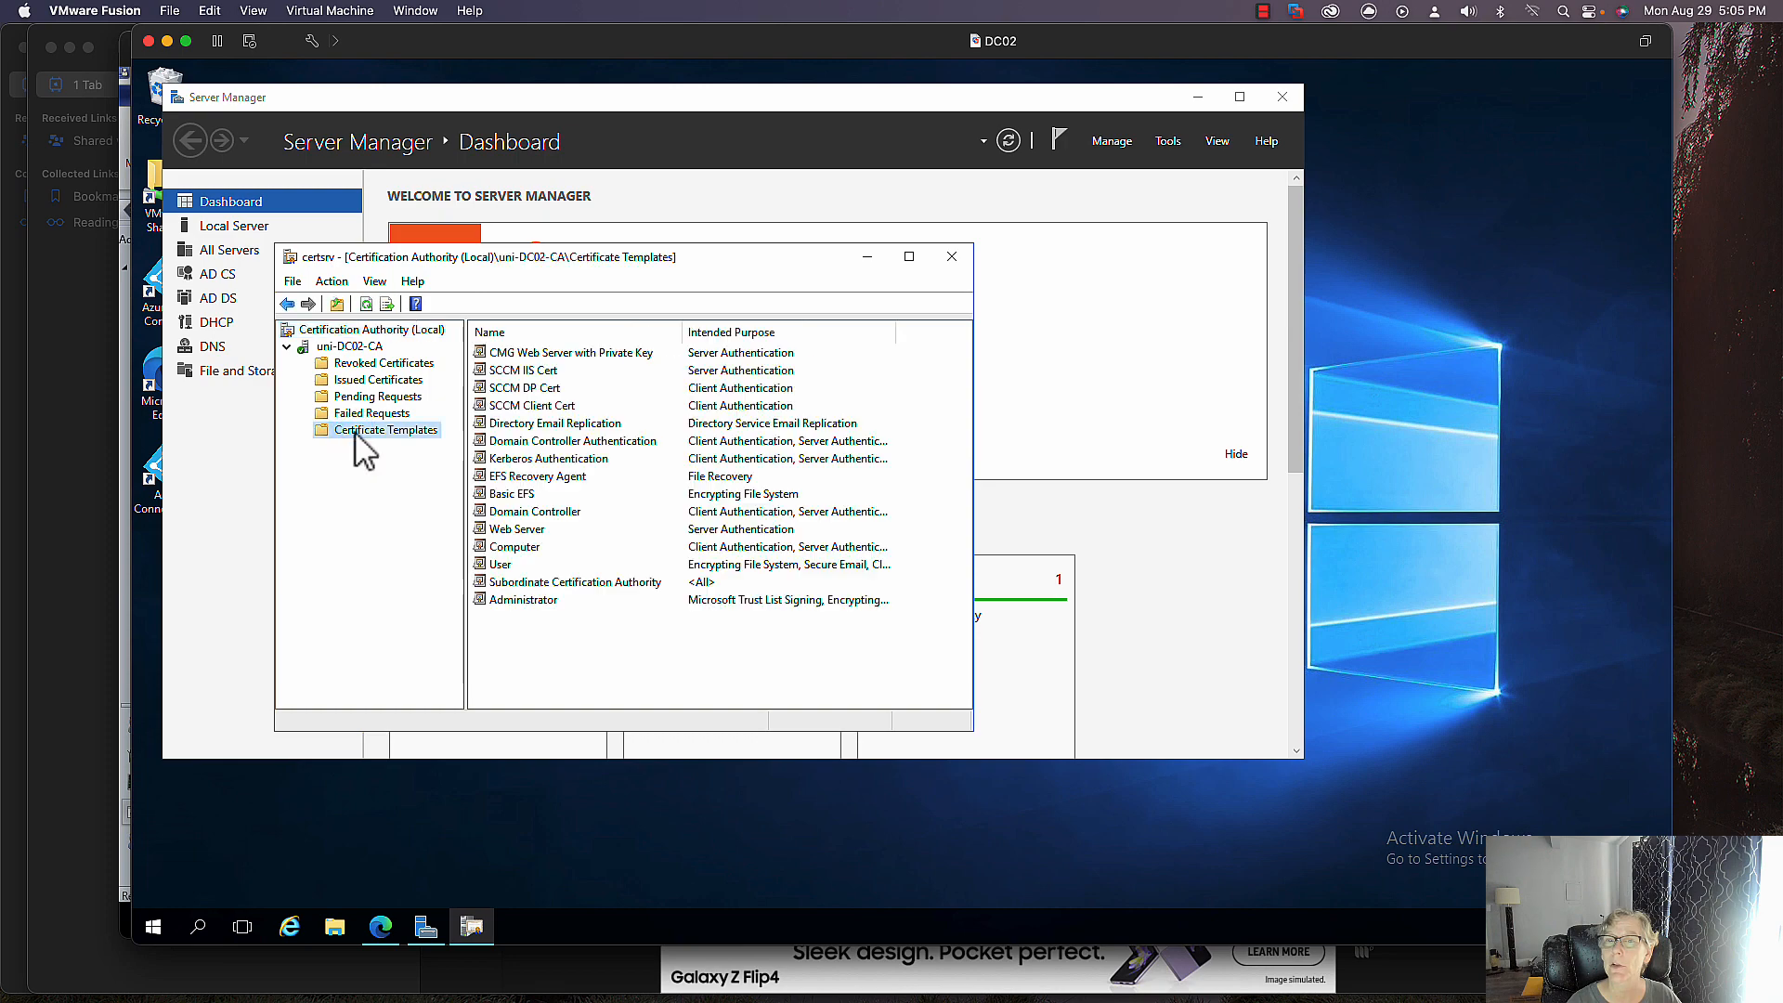
# - Open the Certificate Templates Console, locate the Web Server template, and close the console
pyautogui.rightClick(358, 433)
pyautogui.click(379, 447)
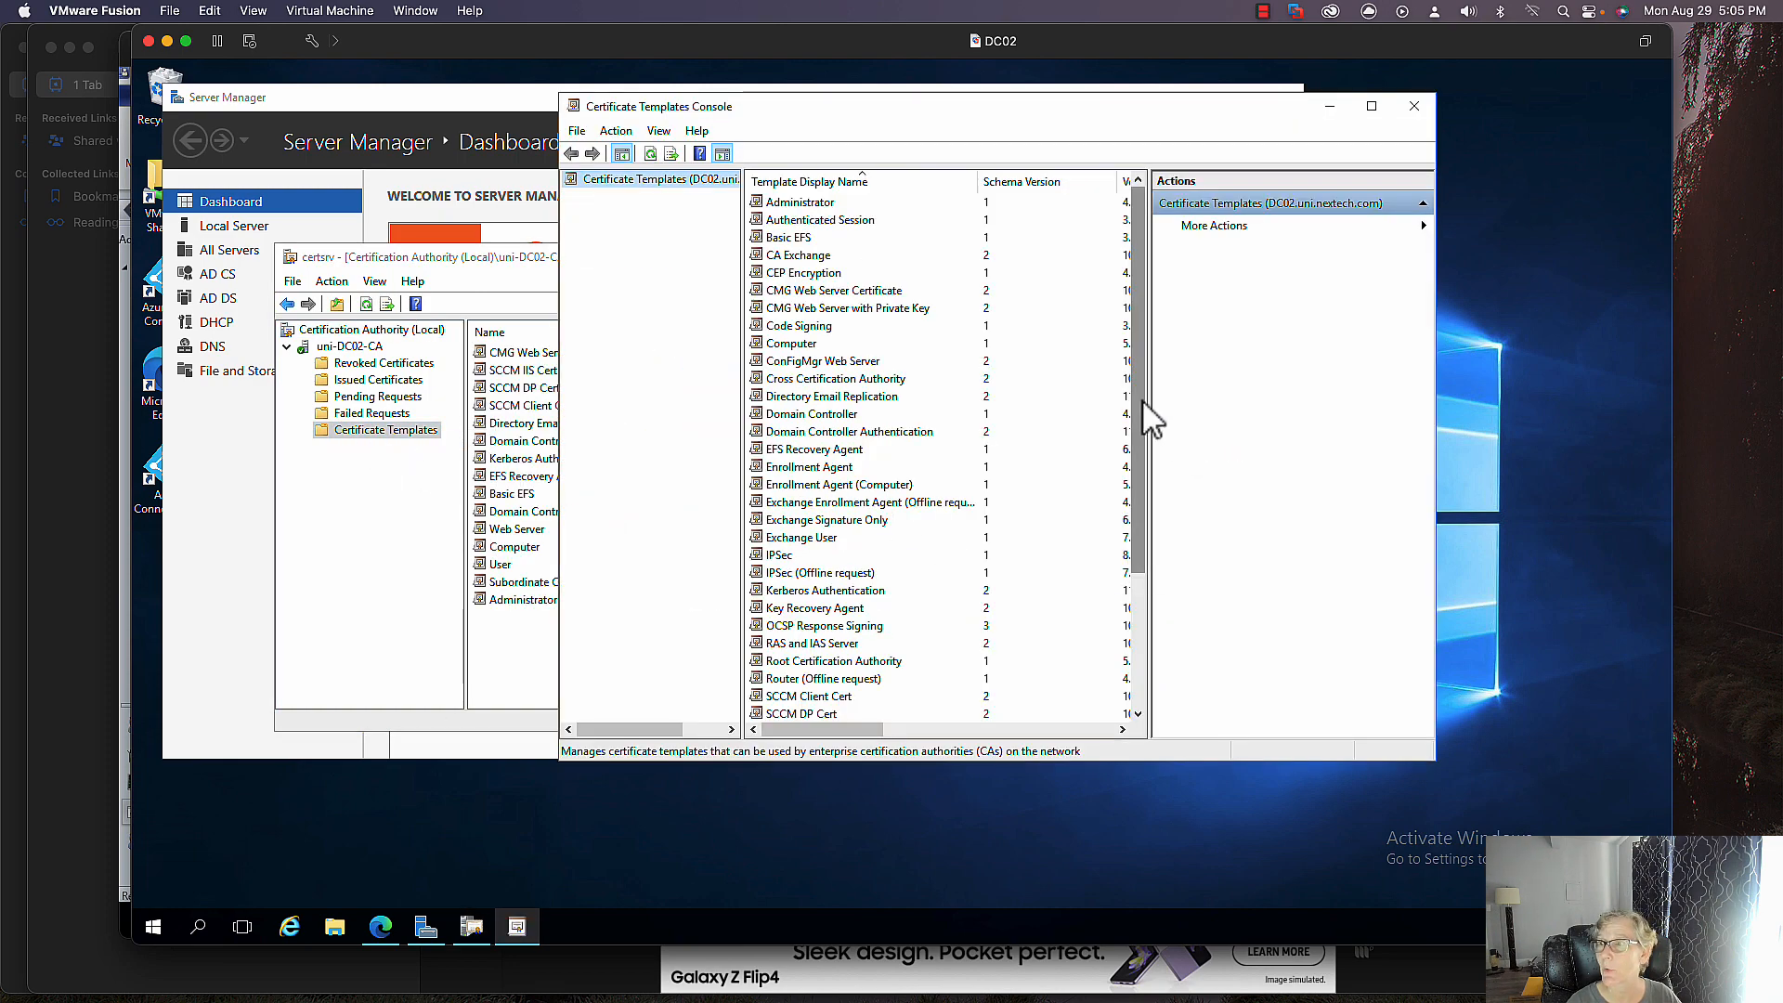
pyautogui.moveTo(1142, 417); pyautogui.dragTo(1140, 540)
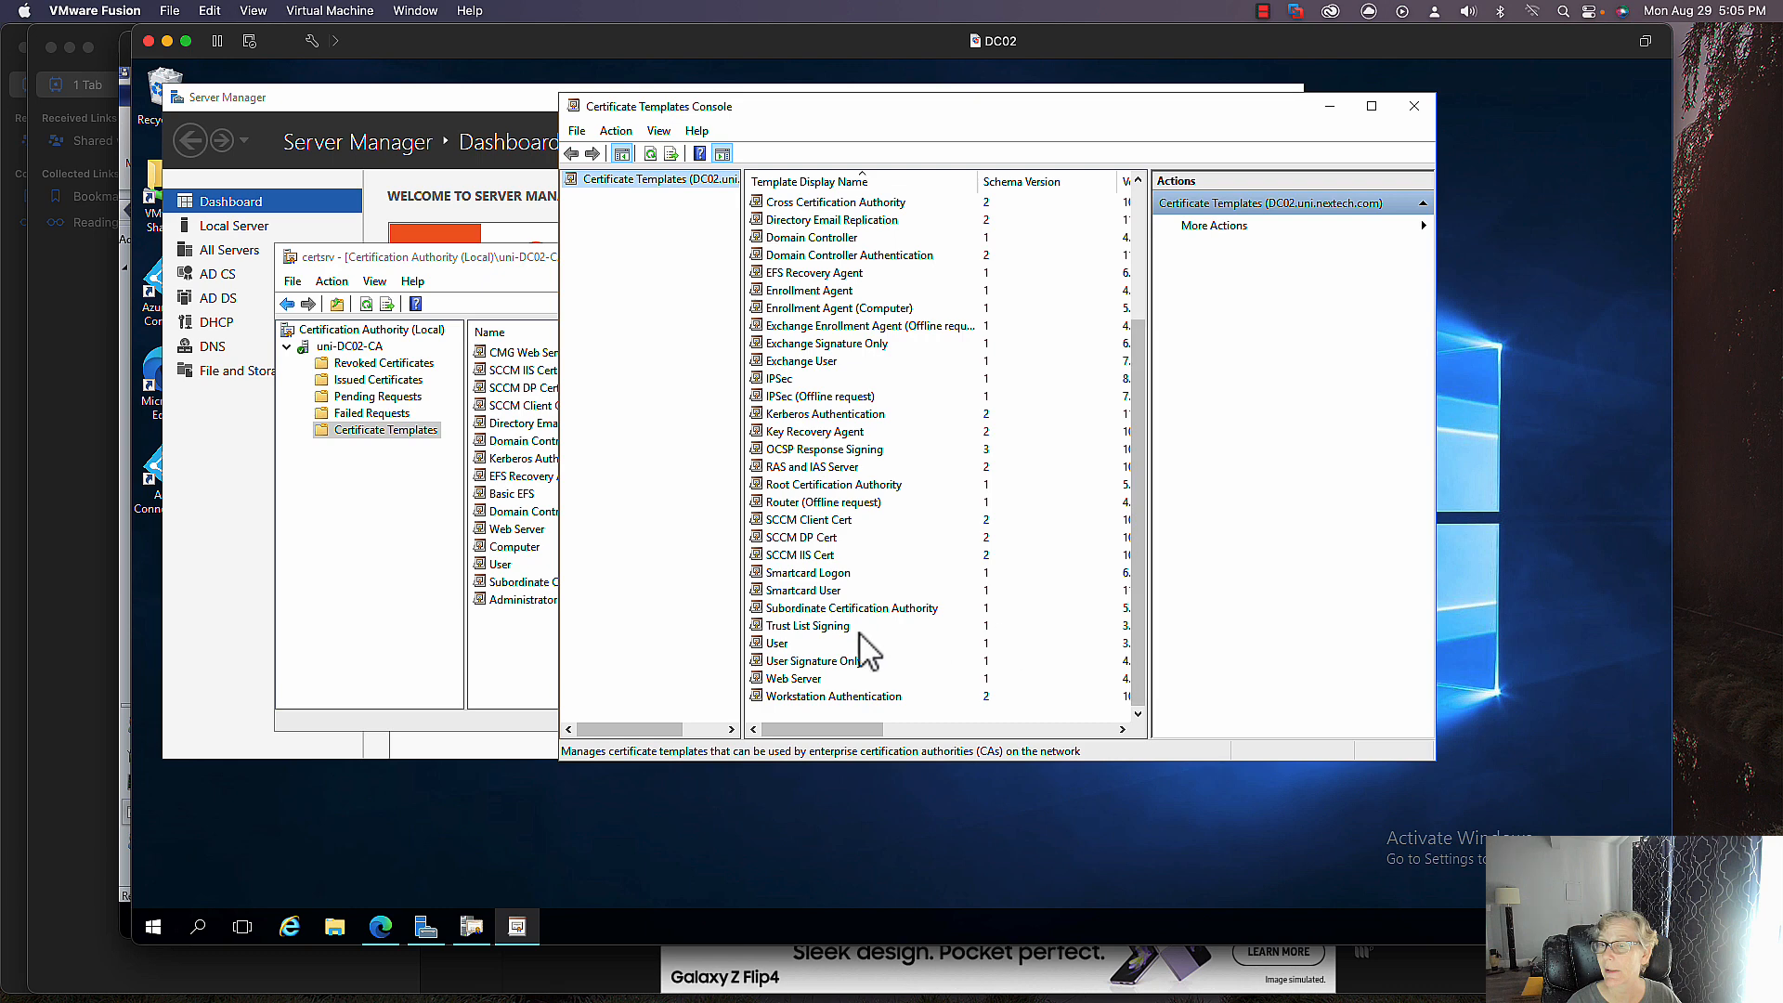
pyautogui.click(785, 679)
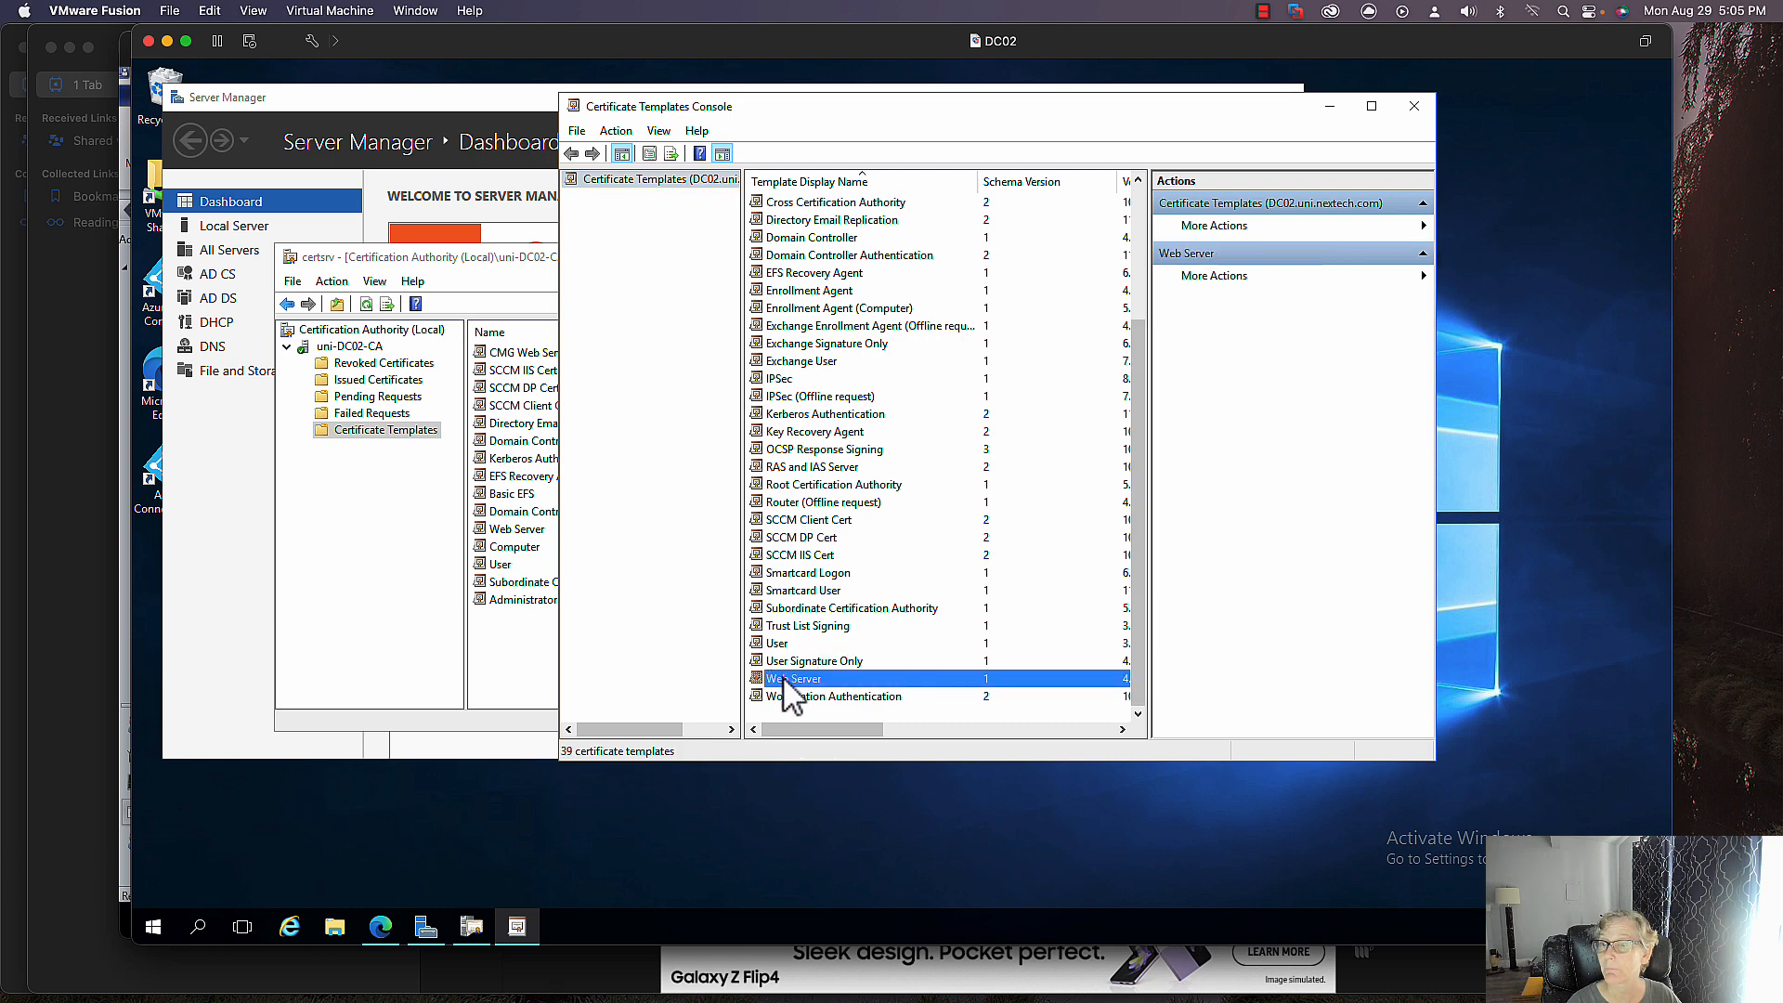
pyautogui.click(1413, 107)
# - View the properties of the CMG Web Server with Private Key template and close them
pyautogui.click(517, 353)
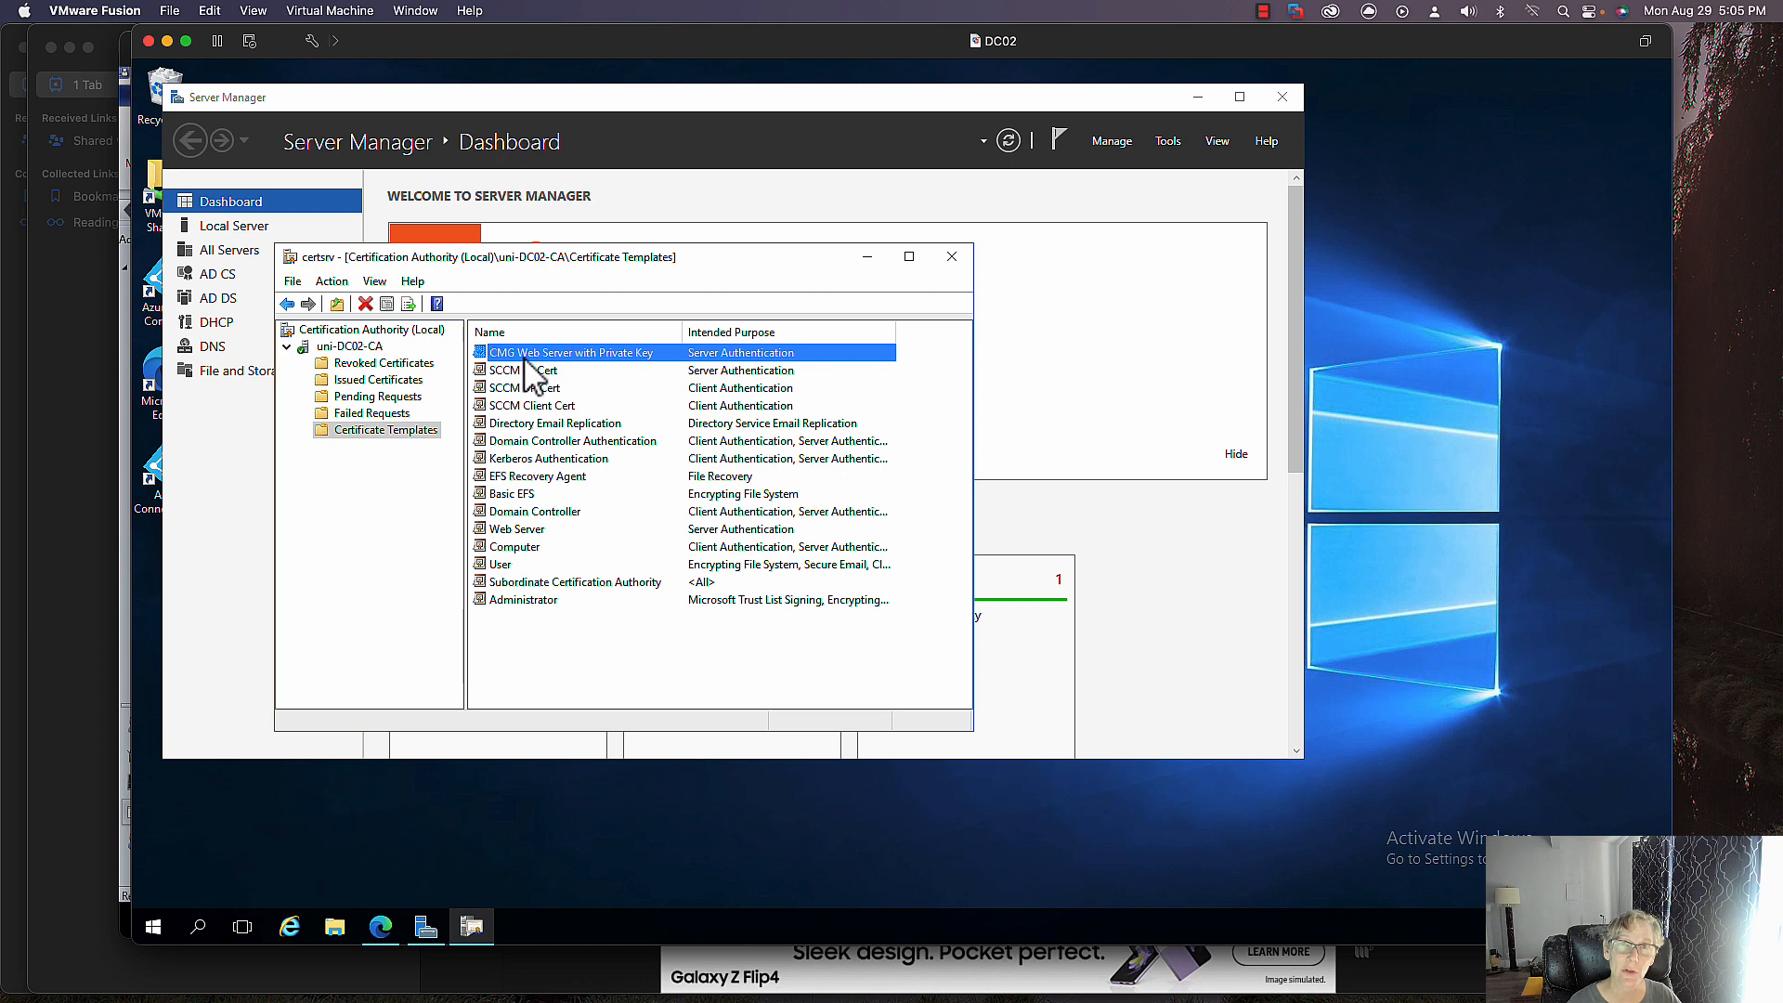
pyautogui.rightClick(526, 362)
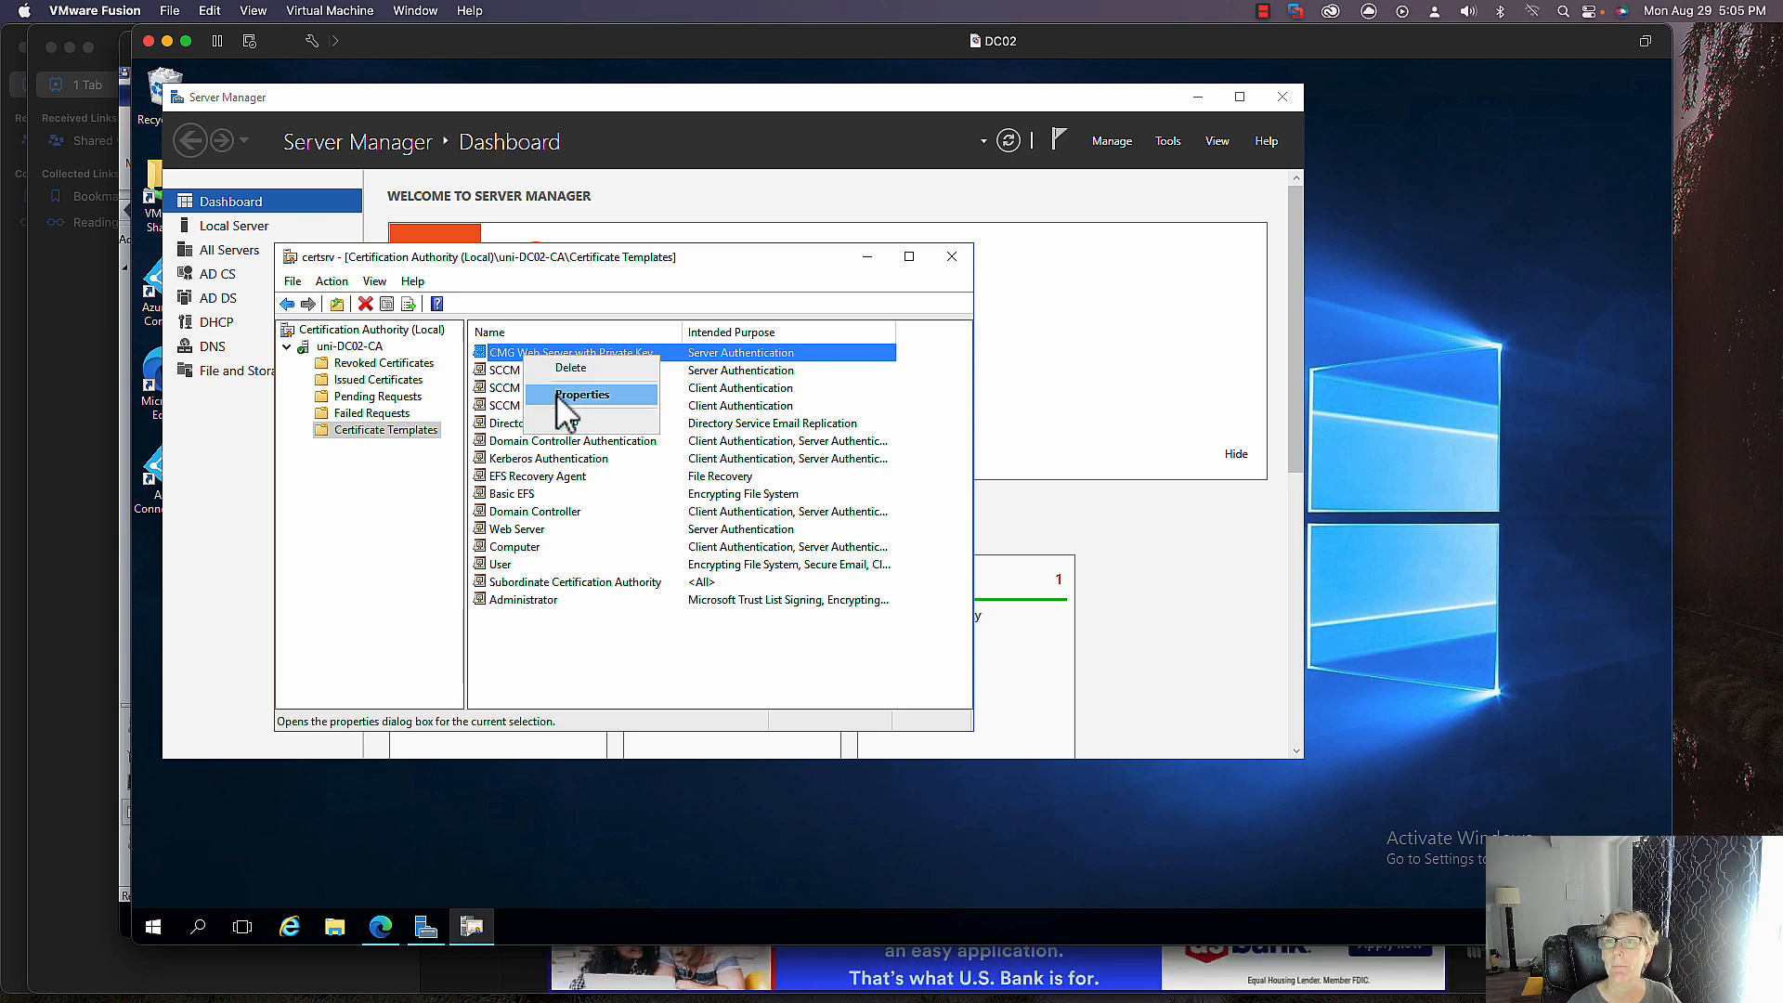
pyautogui.click(559, 397)
pyautogui.click(701, 706)
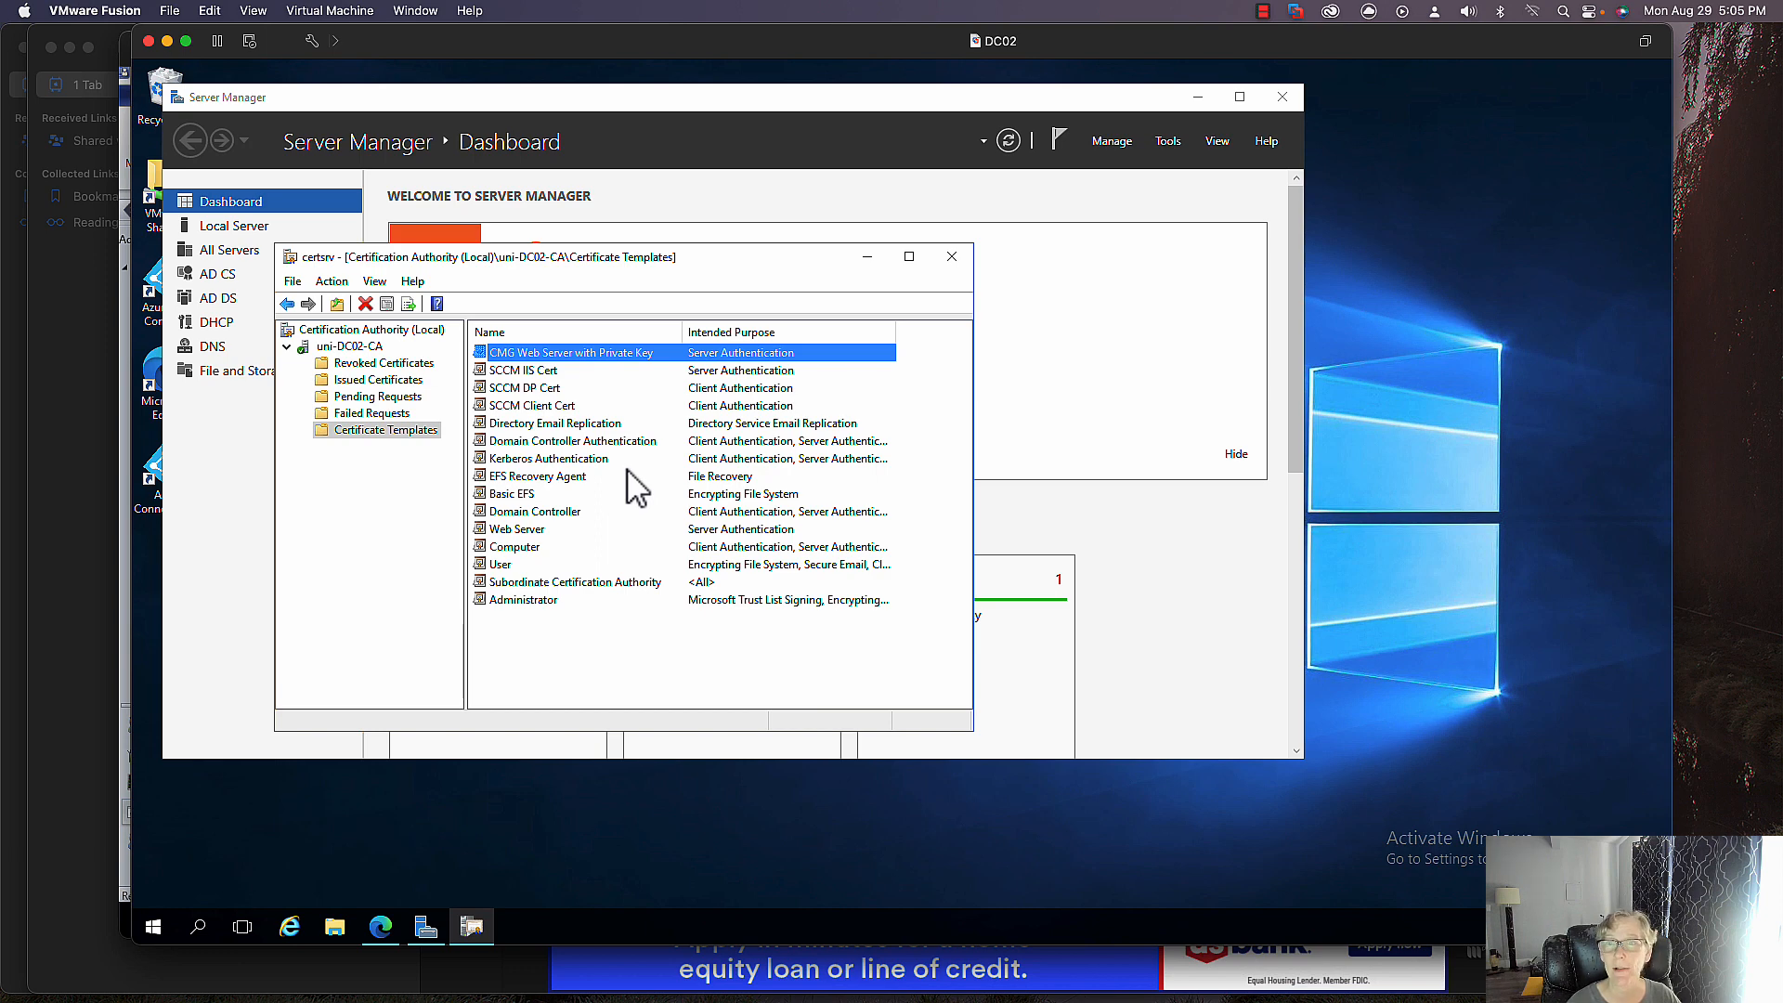
# - Inspect the details of the uni-DC02-CA root certificate from the authority's properties, and close without copying it to a file
pyautogui.click(349, 346)
pyautogui.rightClick(349, 345)
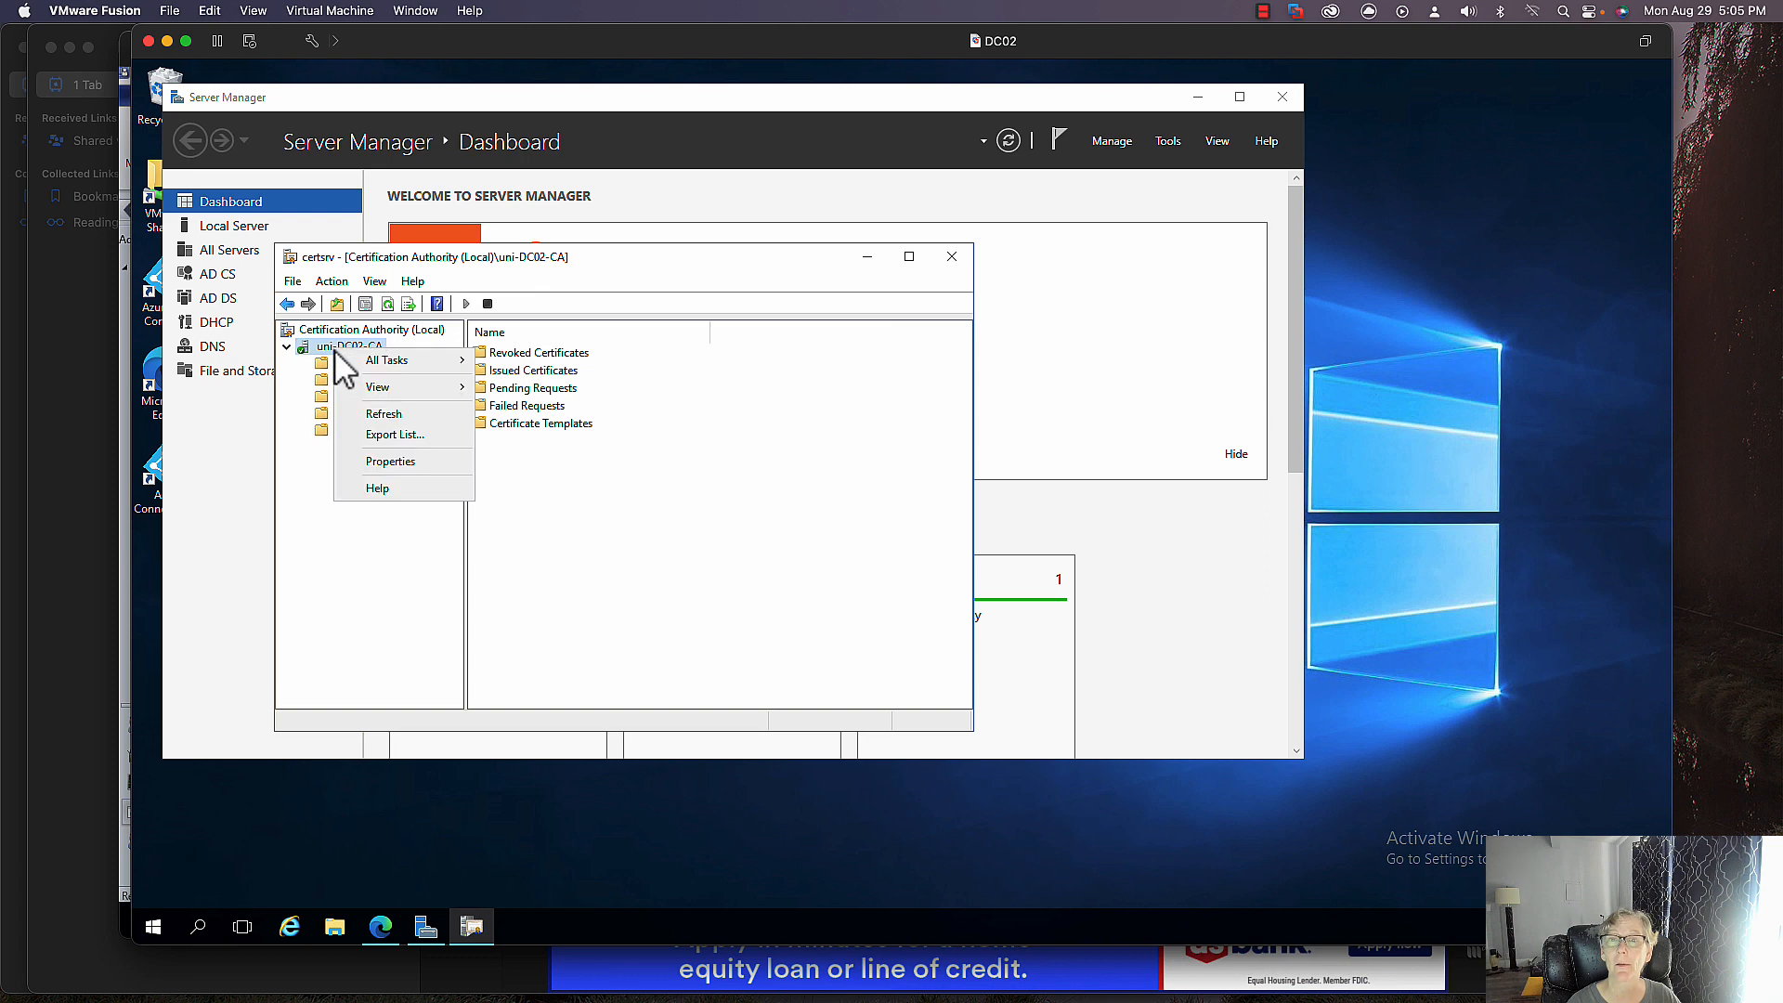
pyautogui.click(405, 463)
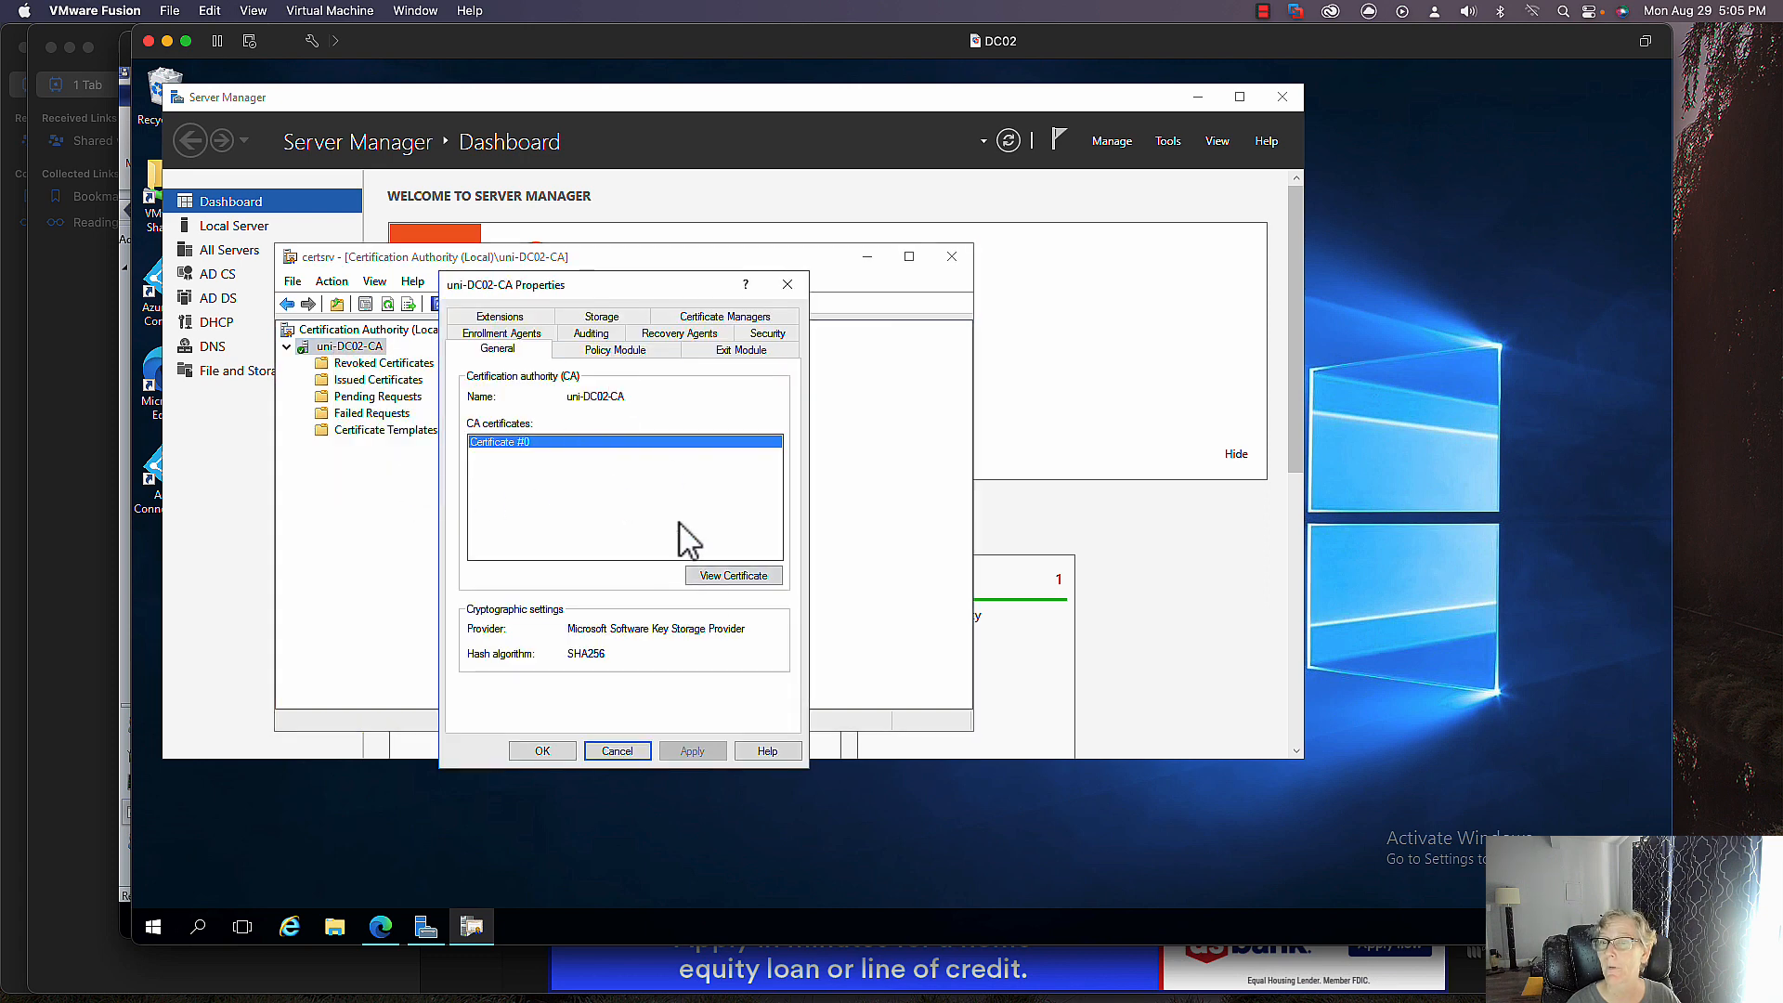
pyautogui.click(732, 576)
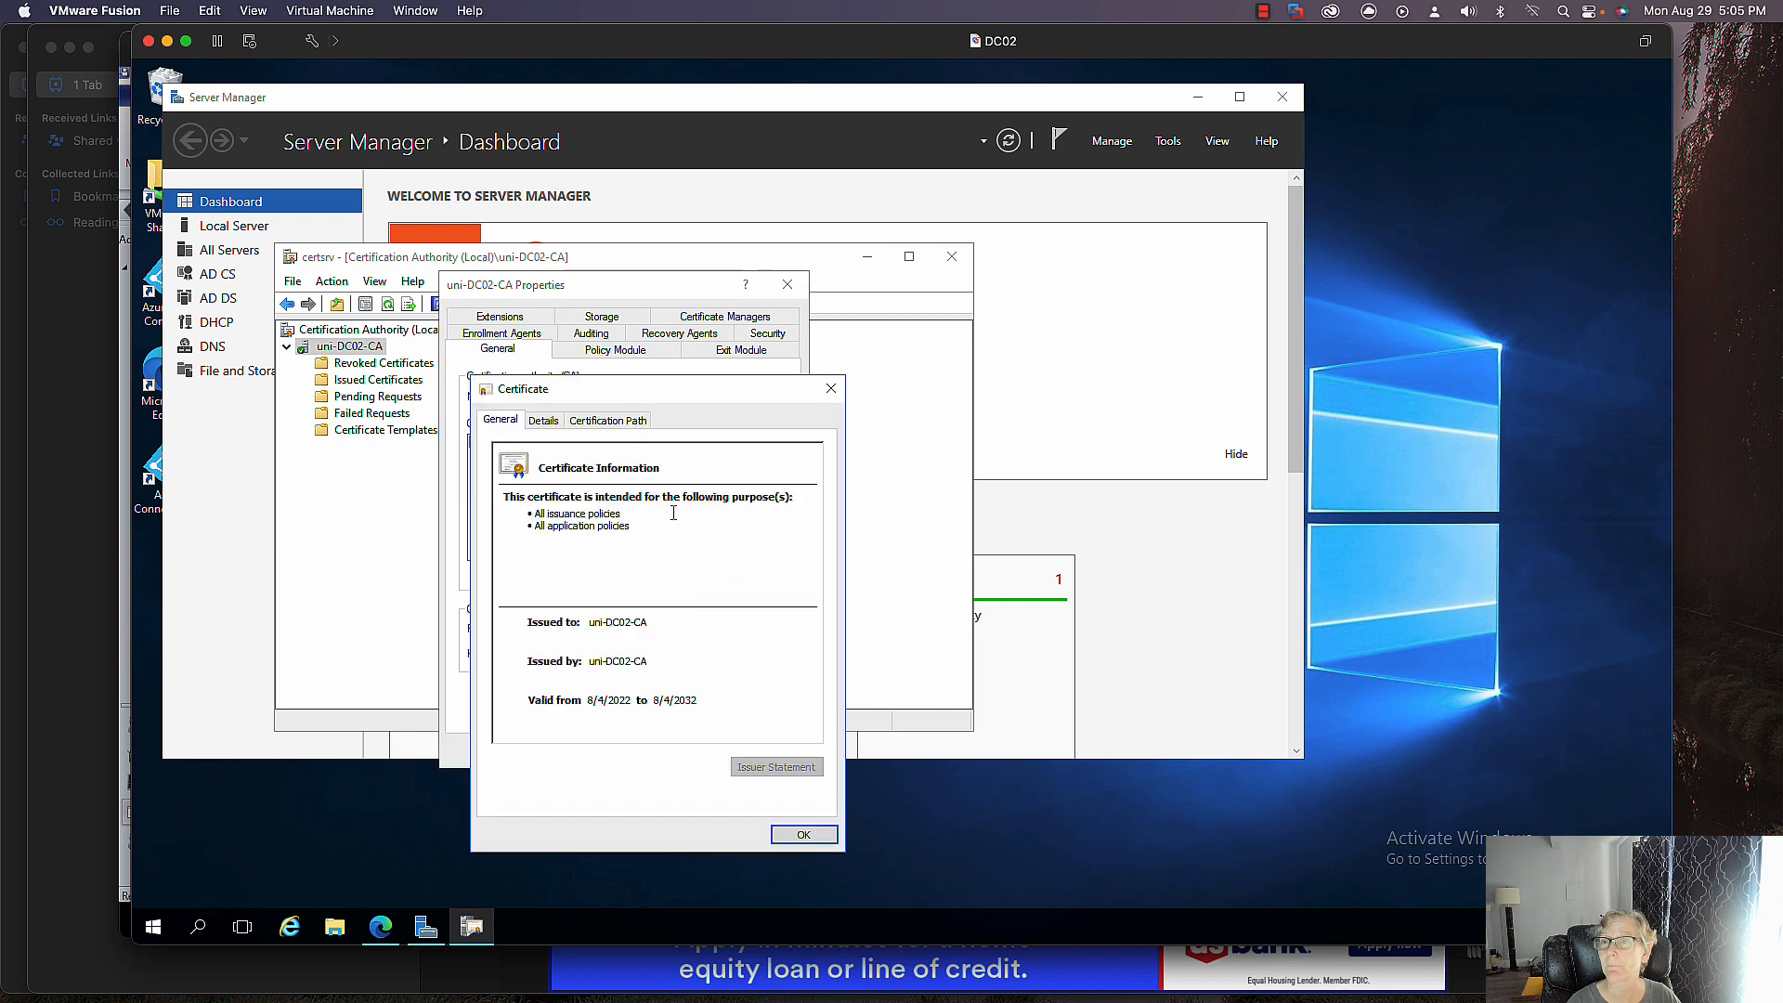
pyautogui.click(546, 421)
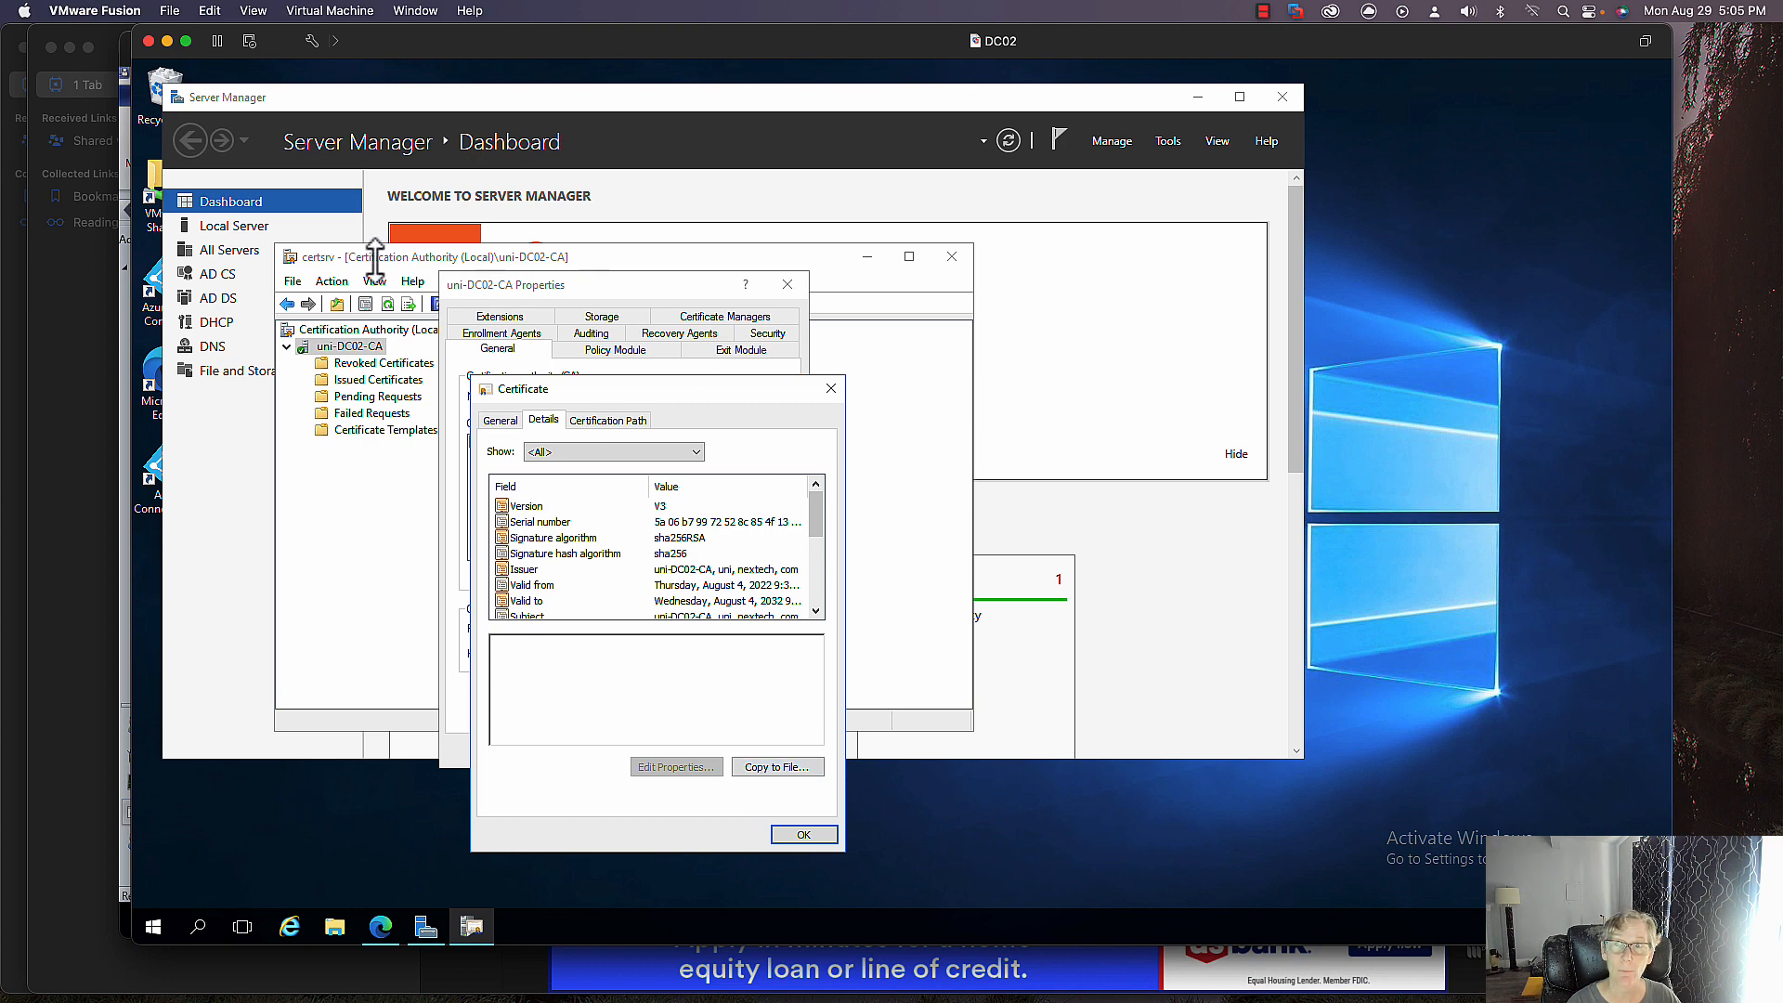
pyautogui.click(797, 834)
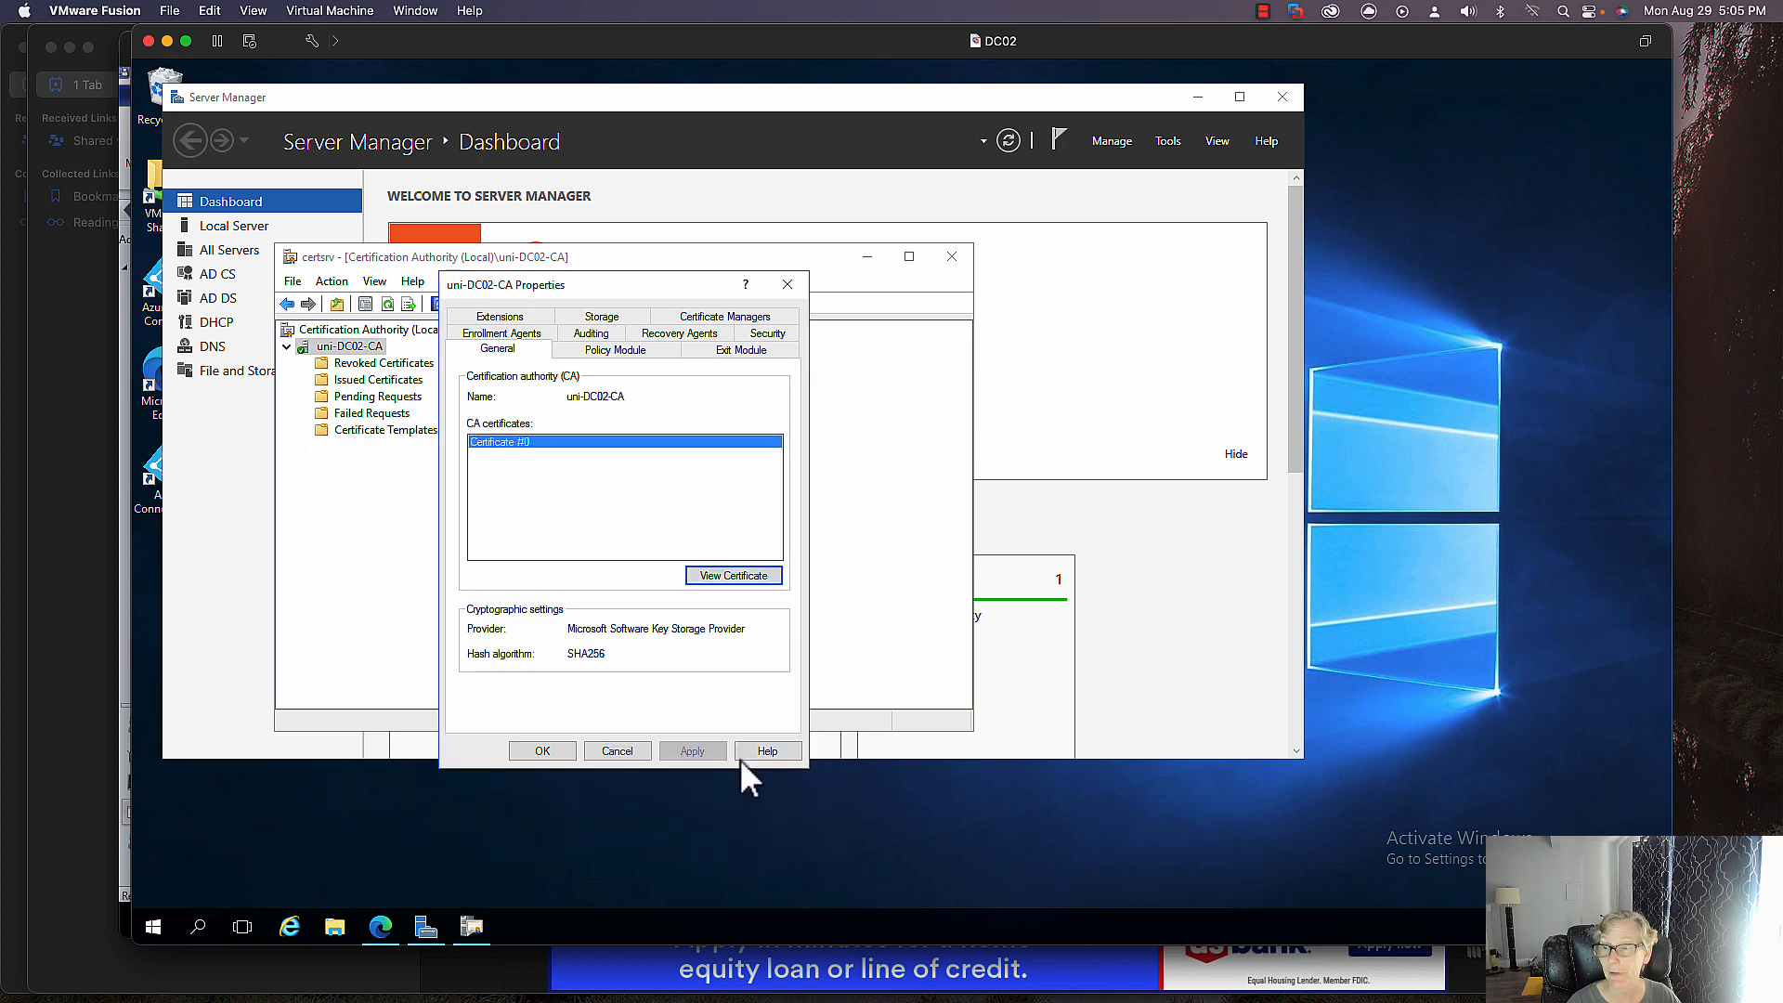
pyautogui.click(641, 753)
# - Close Certification Authority and Server Manager on DC02, and return to the SCCM02 virtual machine
pyautogui.click(952, 256)
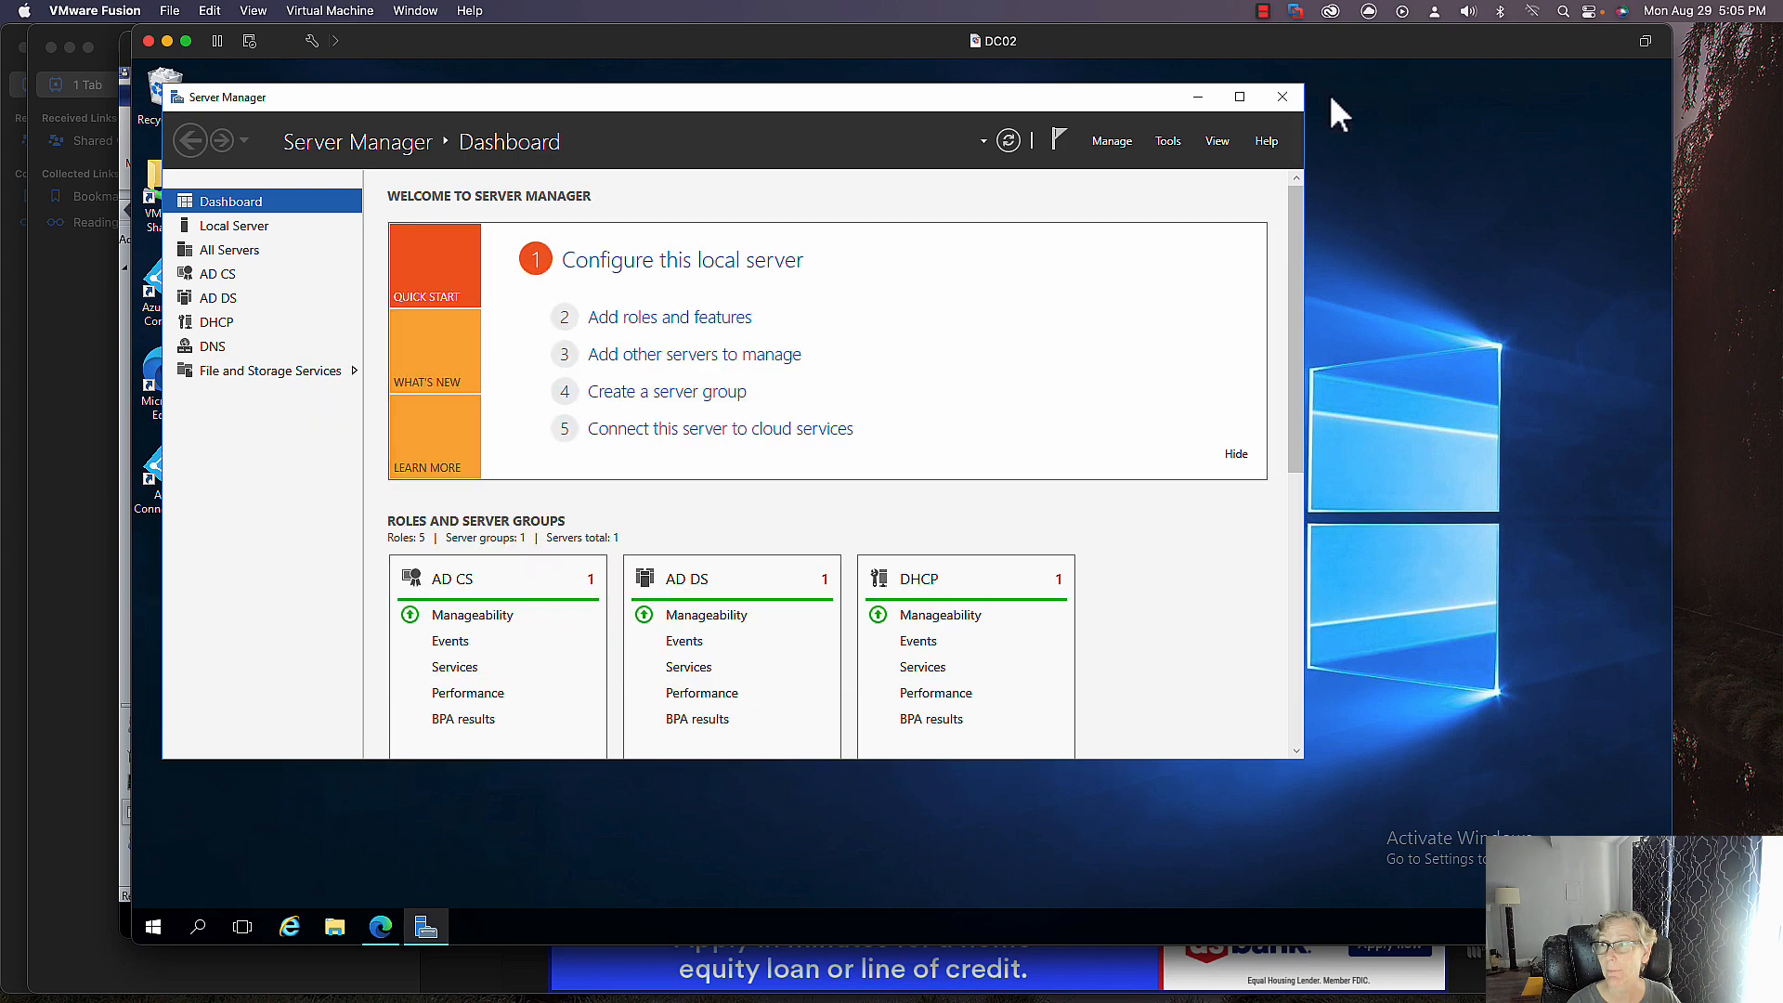
pyautogui.click(1283, 96)
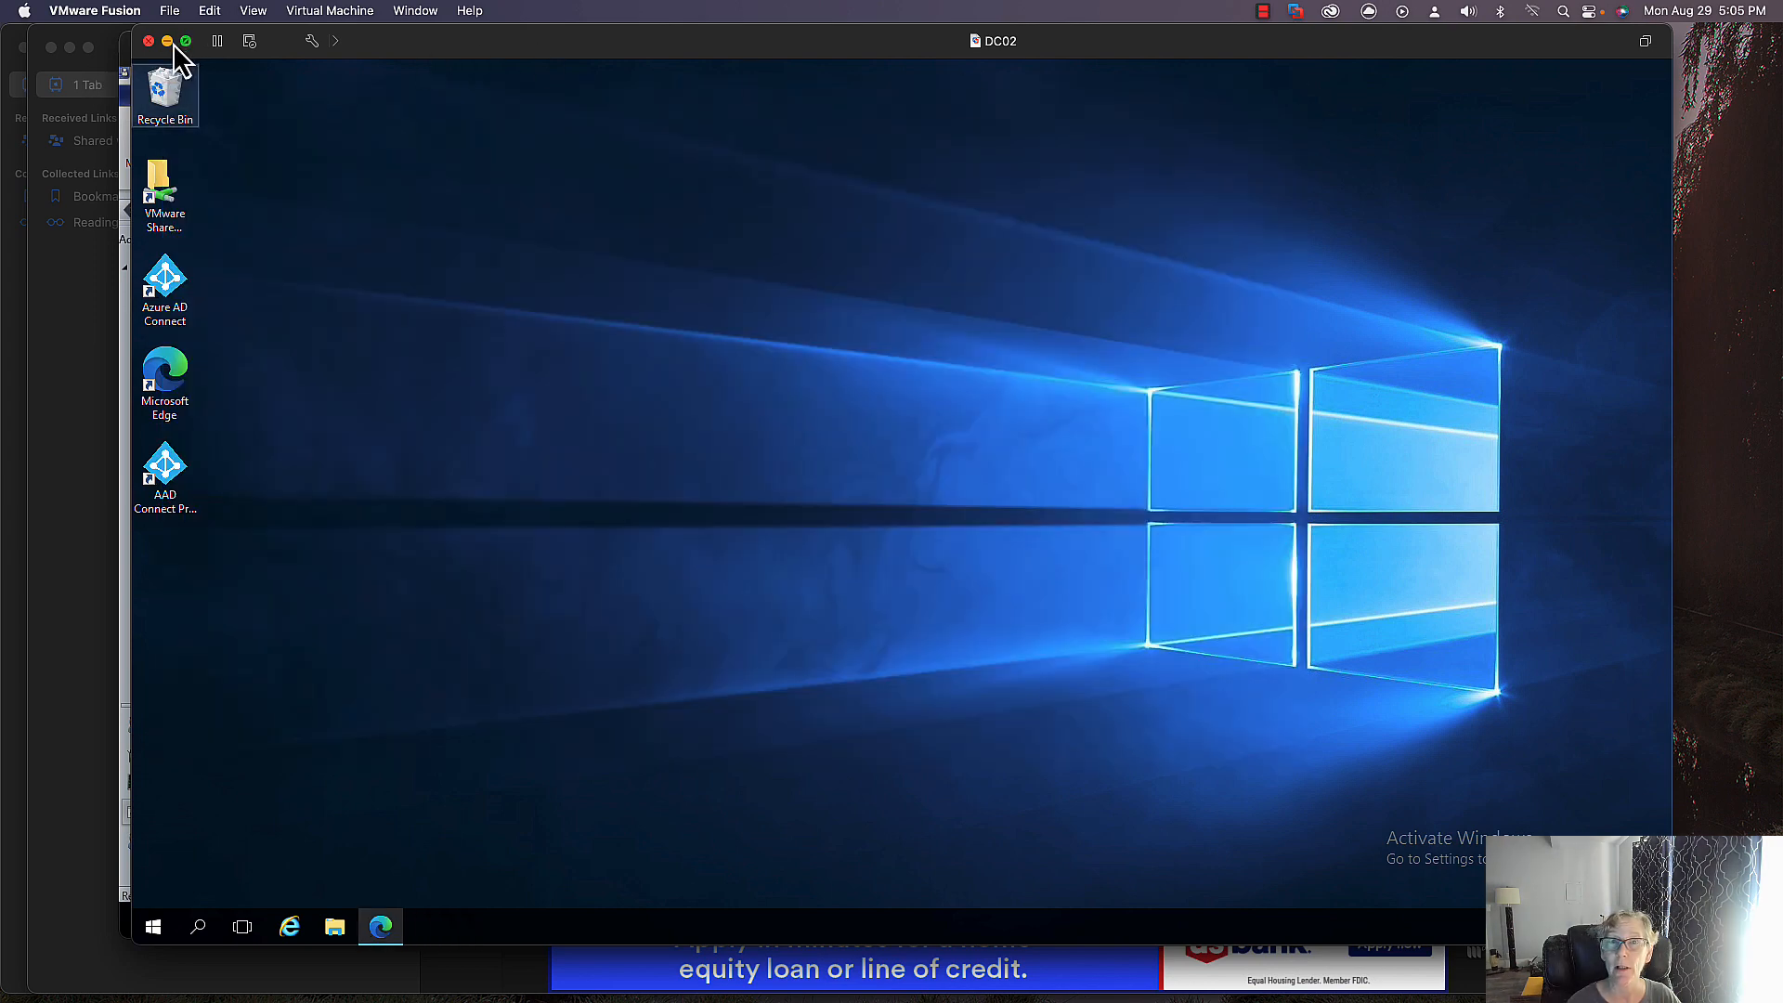
pyautogui.click(169, 42)
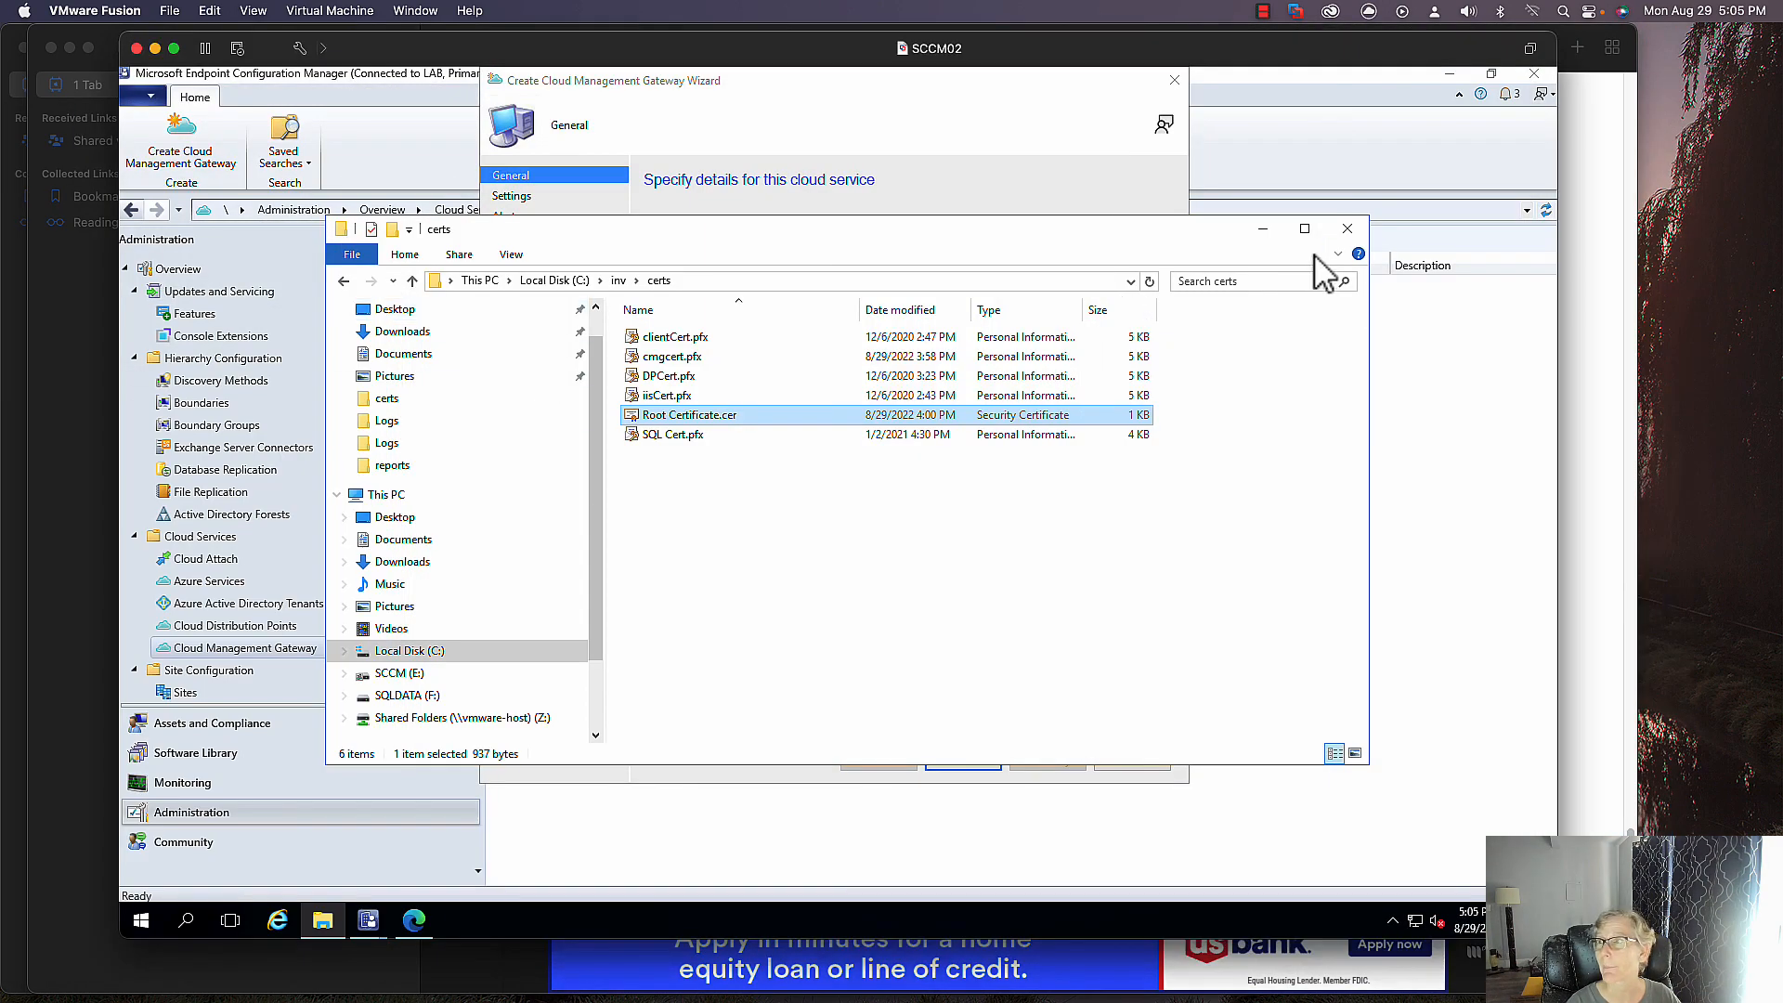
# - Close the certs folder window and cancel the Create Cloud Management Gateway Wizard, discarding unsaved changes
pyautogui.click(1348, 228)
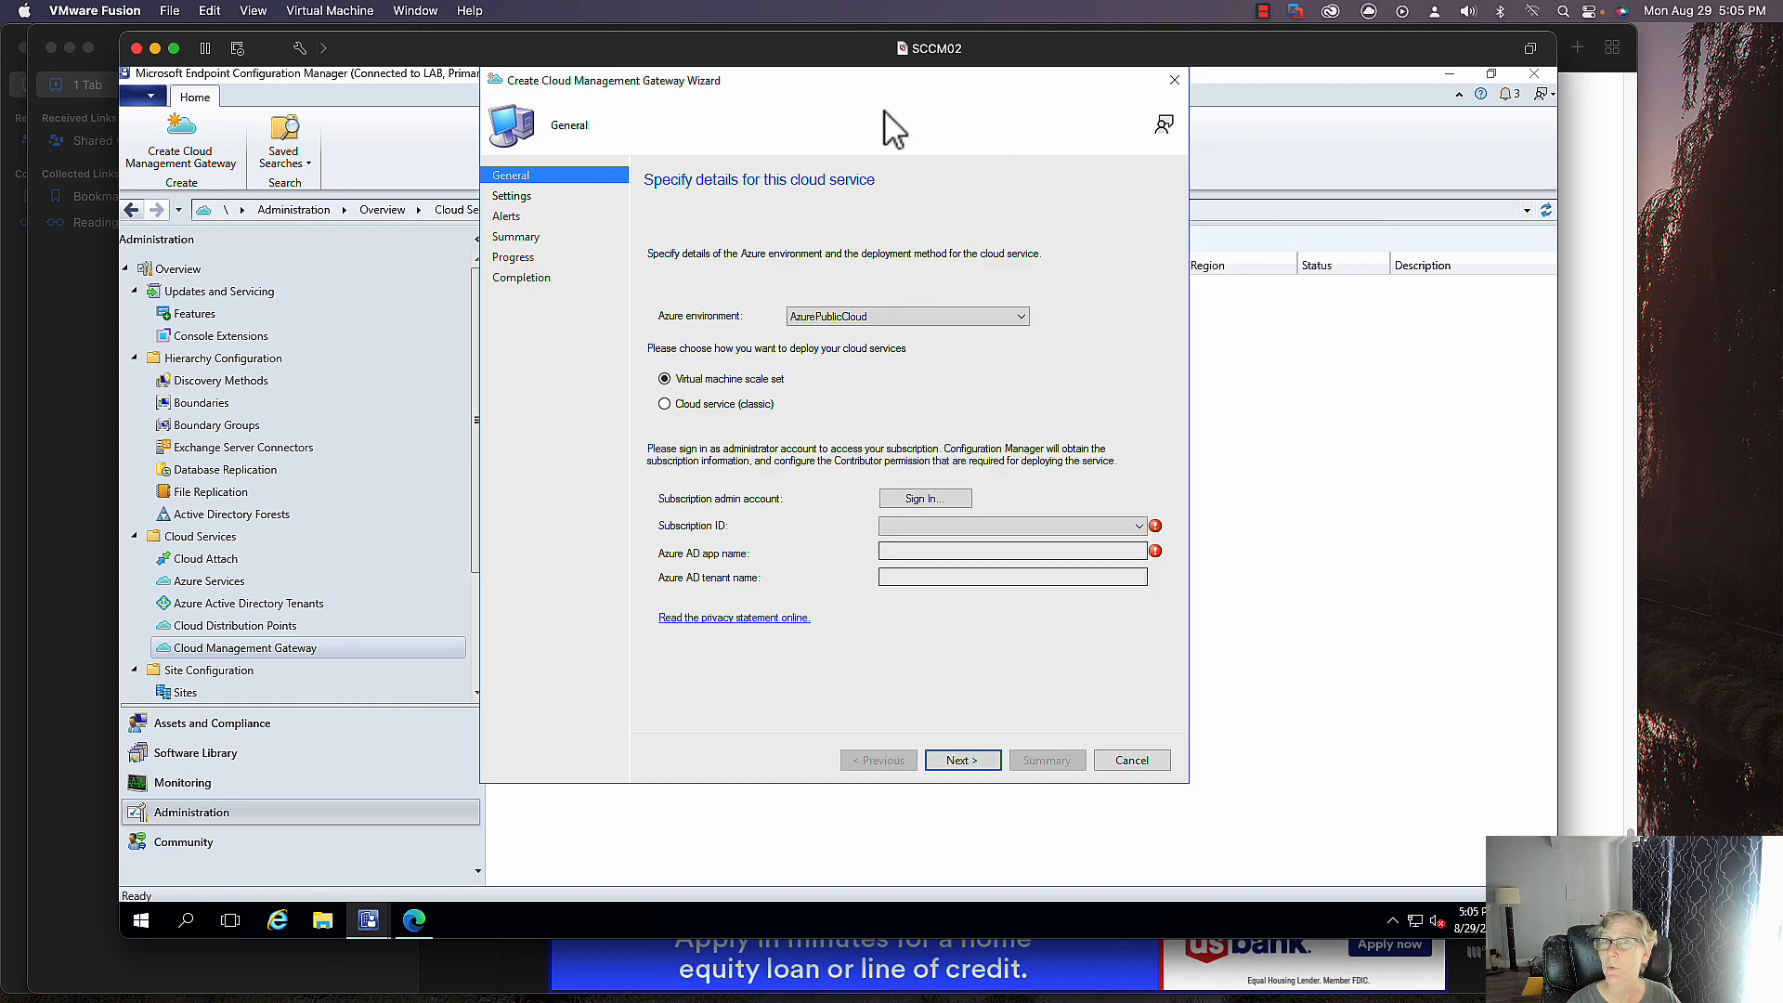
pyautogui.click(1129, 761)
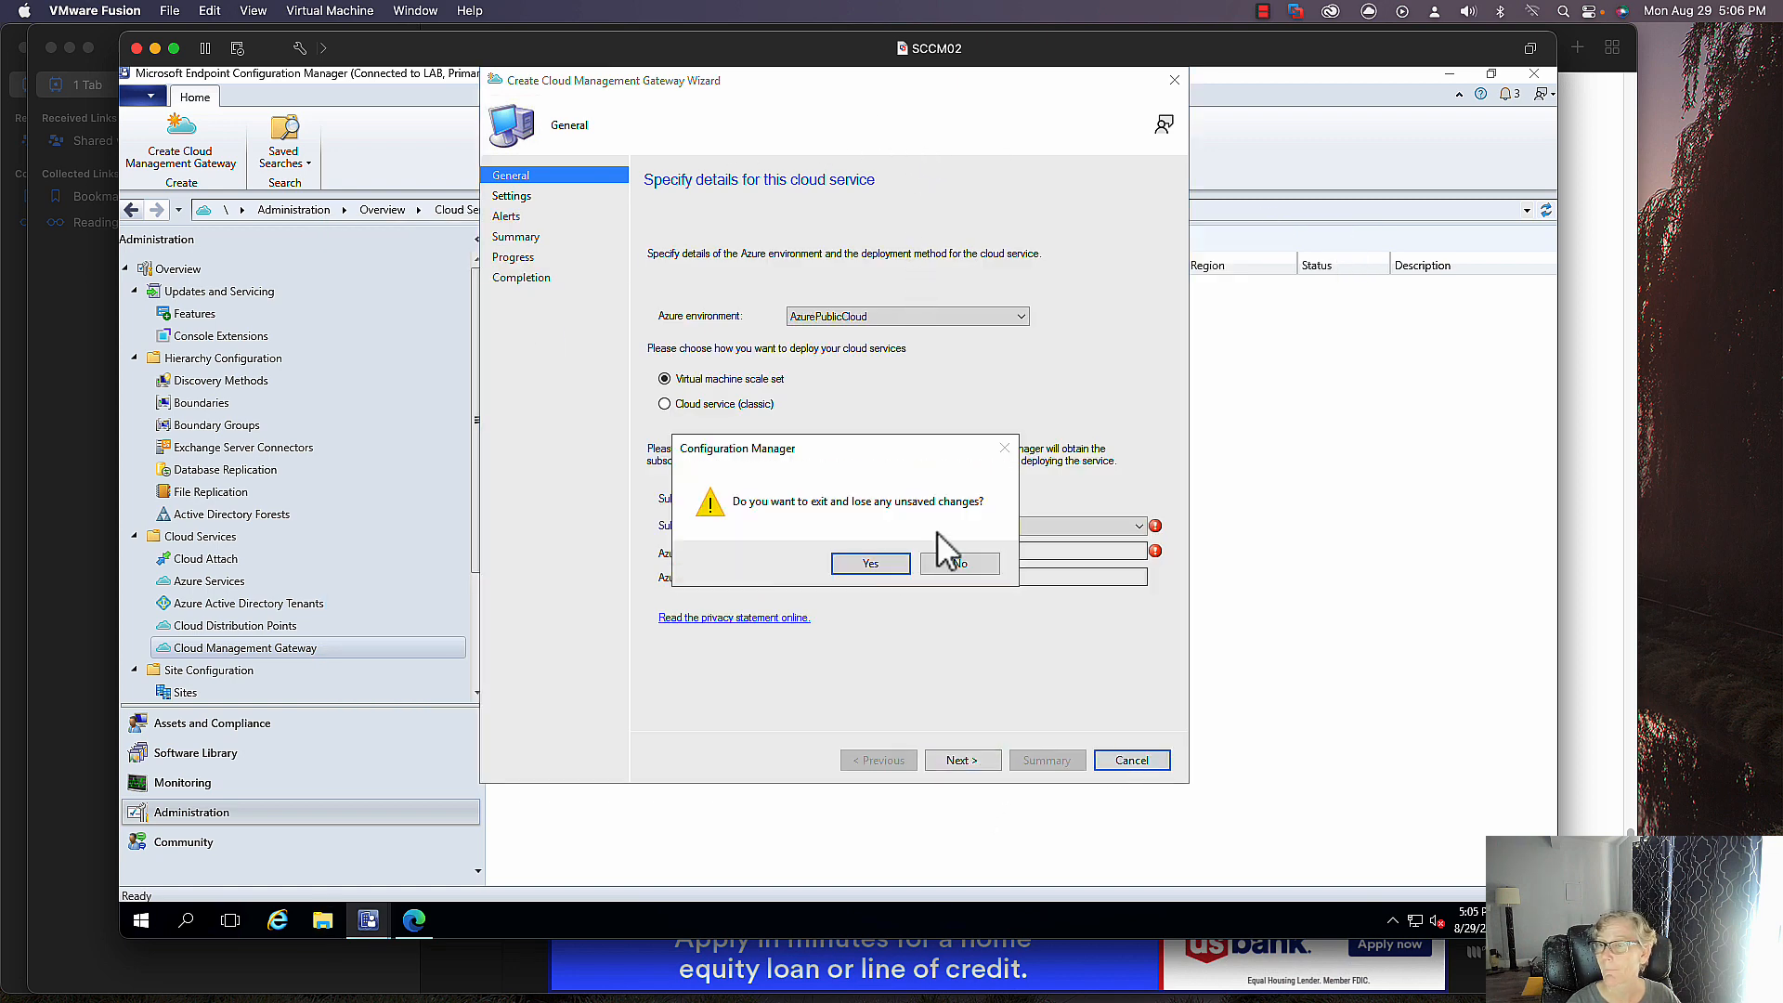
pyautogui.click(870, 563)
# - Review the Azure Services entries Cloud Attach and UNICMG, and check the Cloud Attach node's co-management policy
pyautogui.click(232, 582)
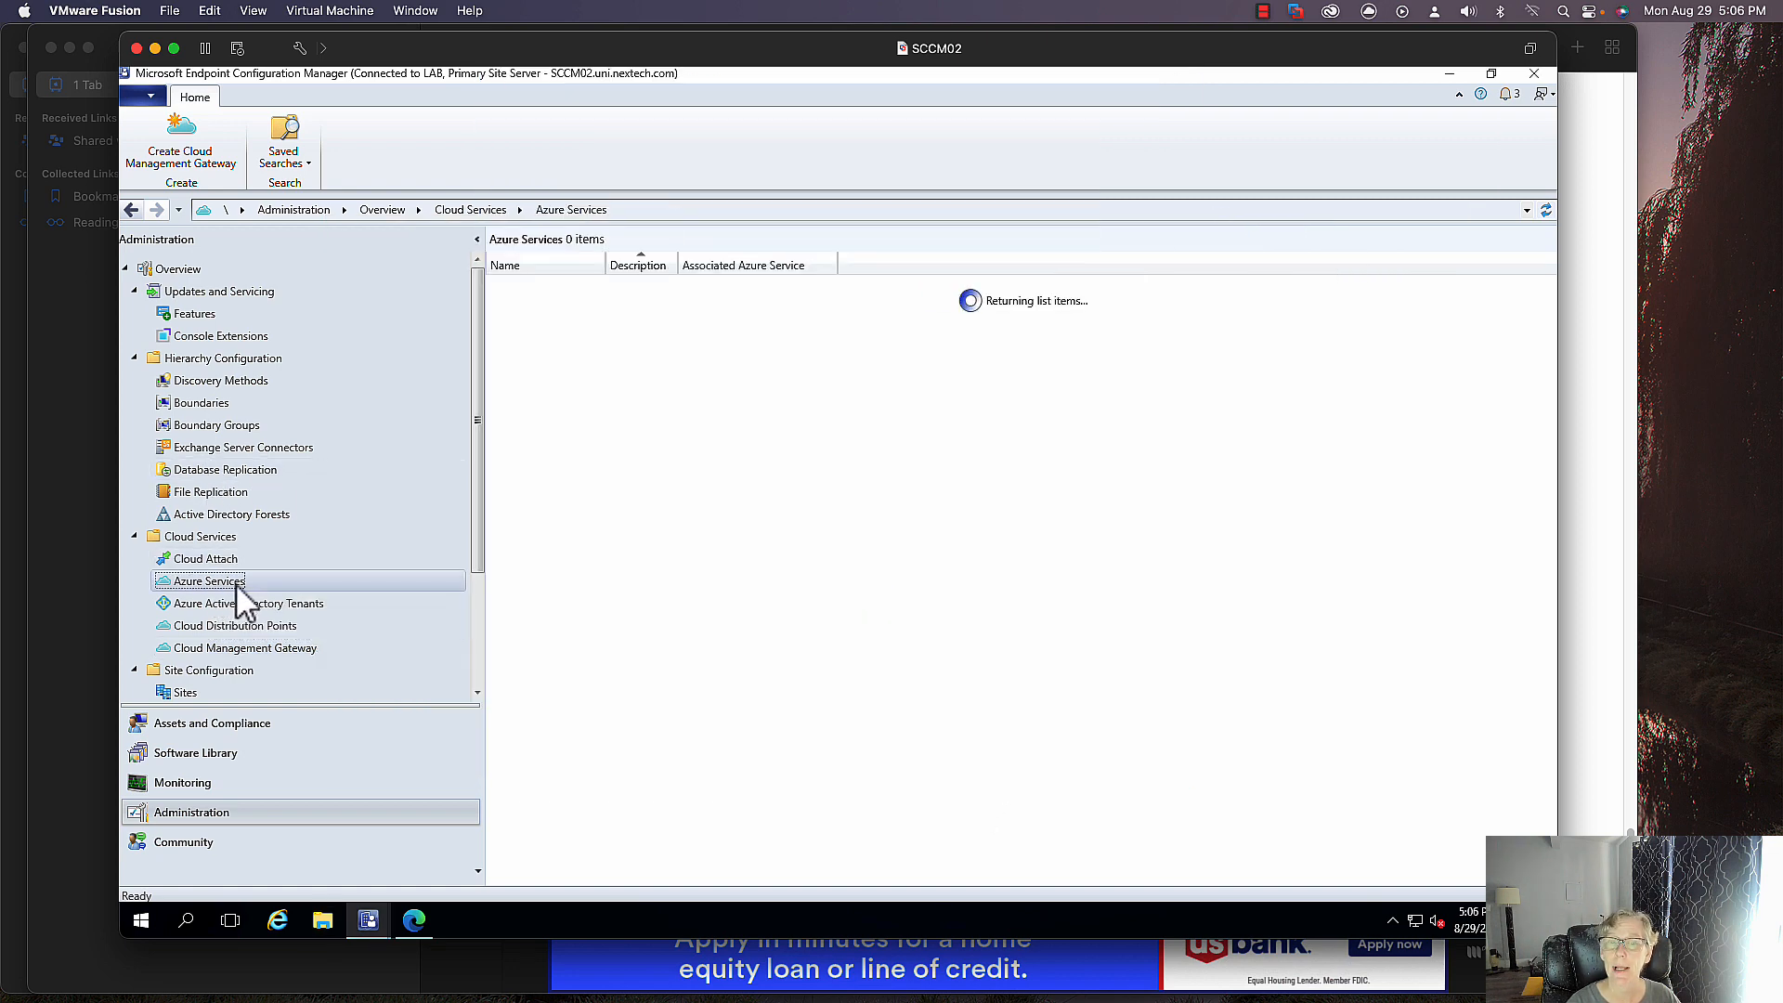
pyautogui.click(536, 306)
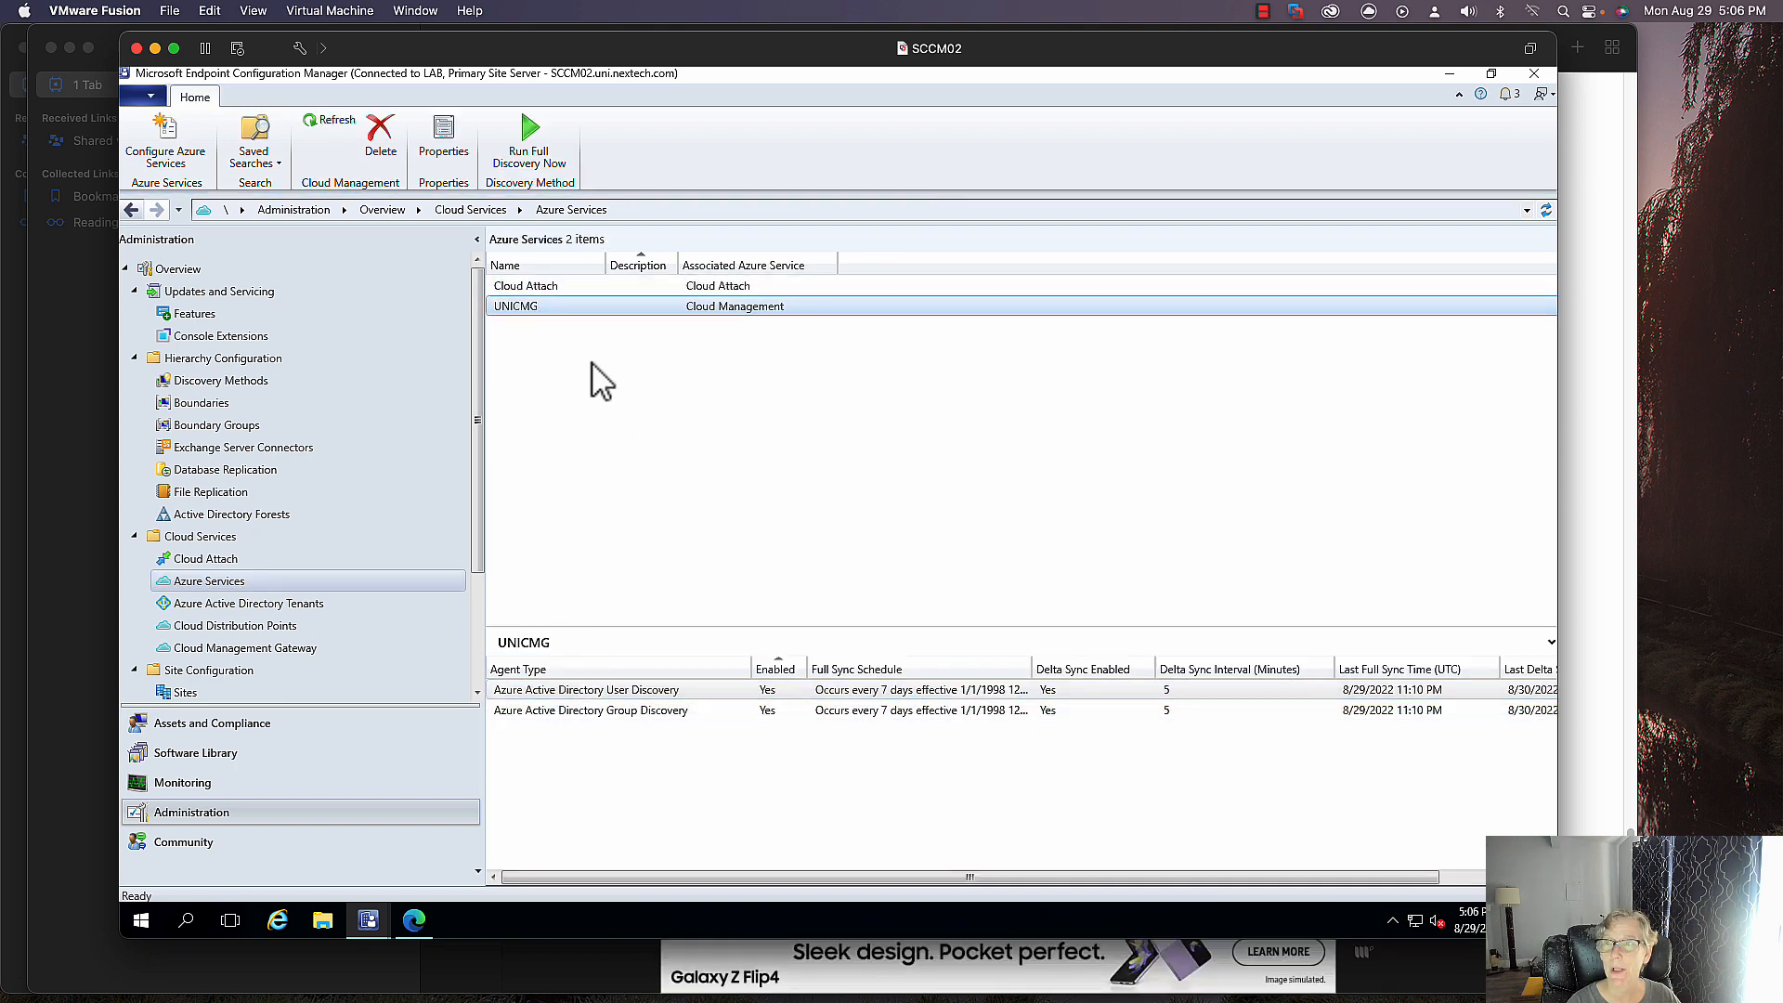
pyautogui.click(588, 288)
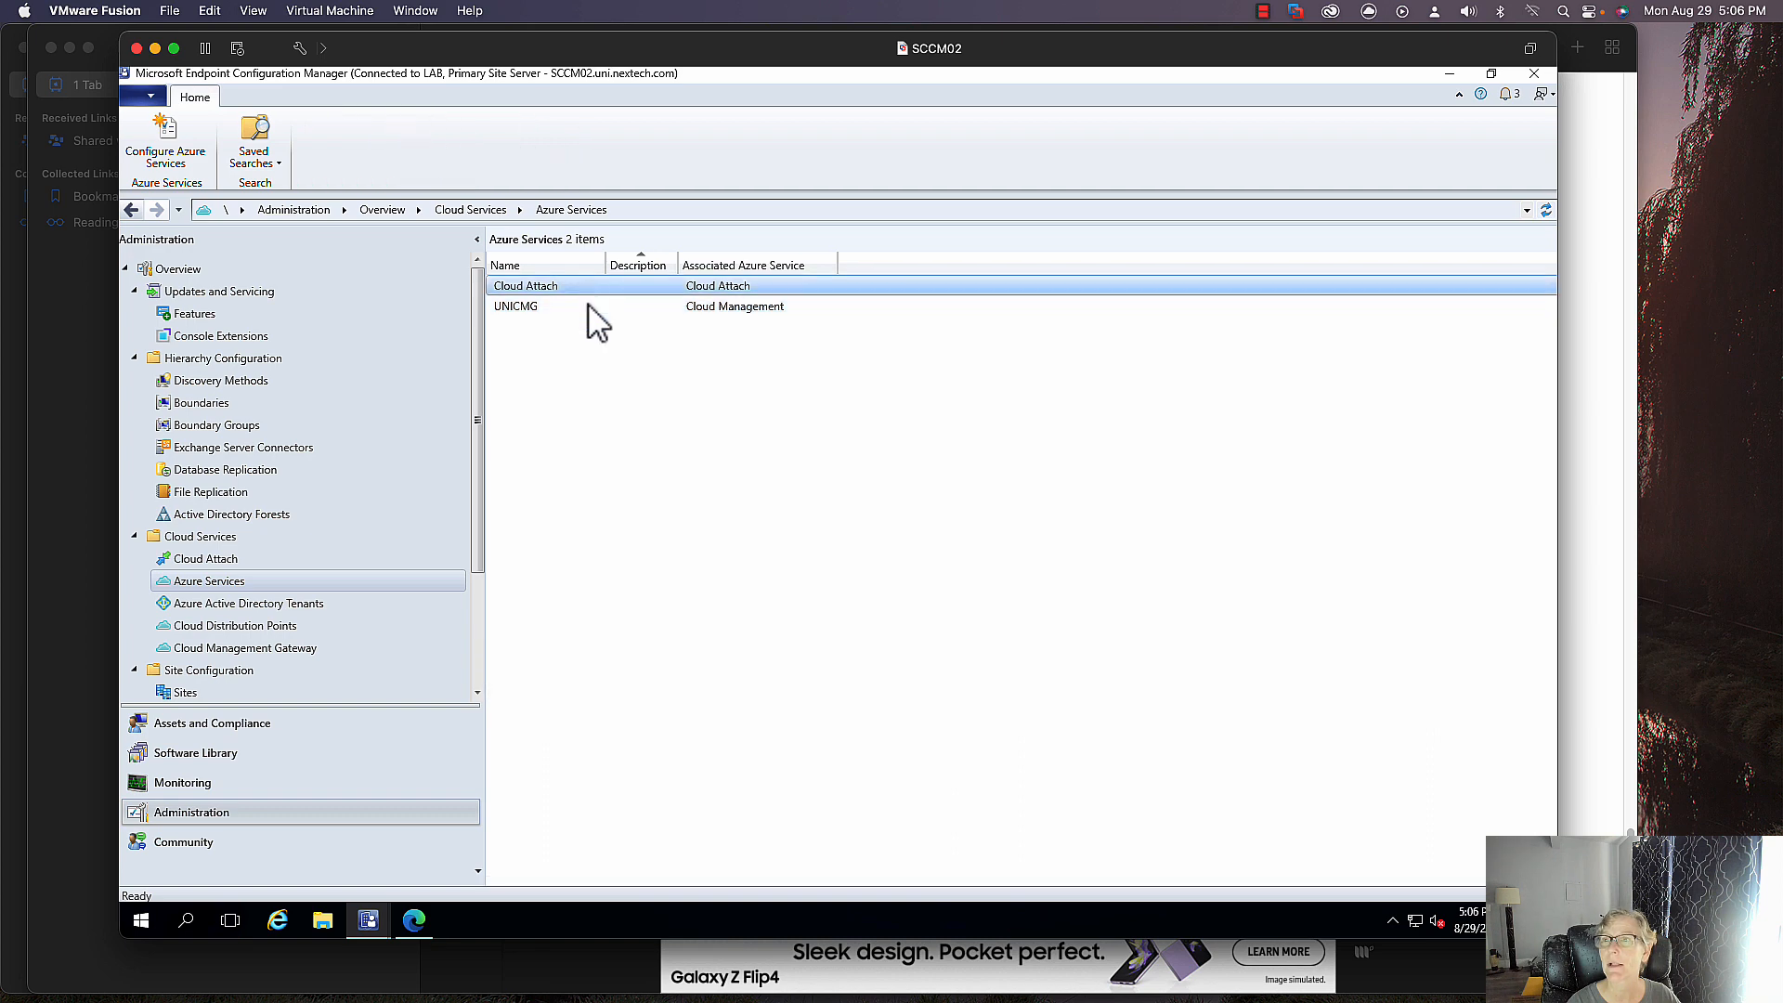
pyautogui.click(238, 557)
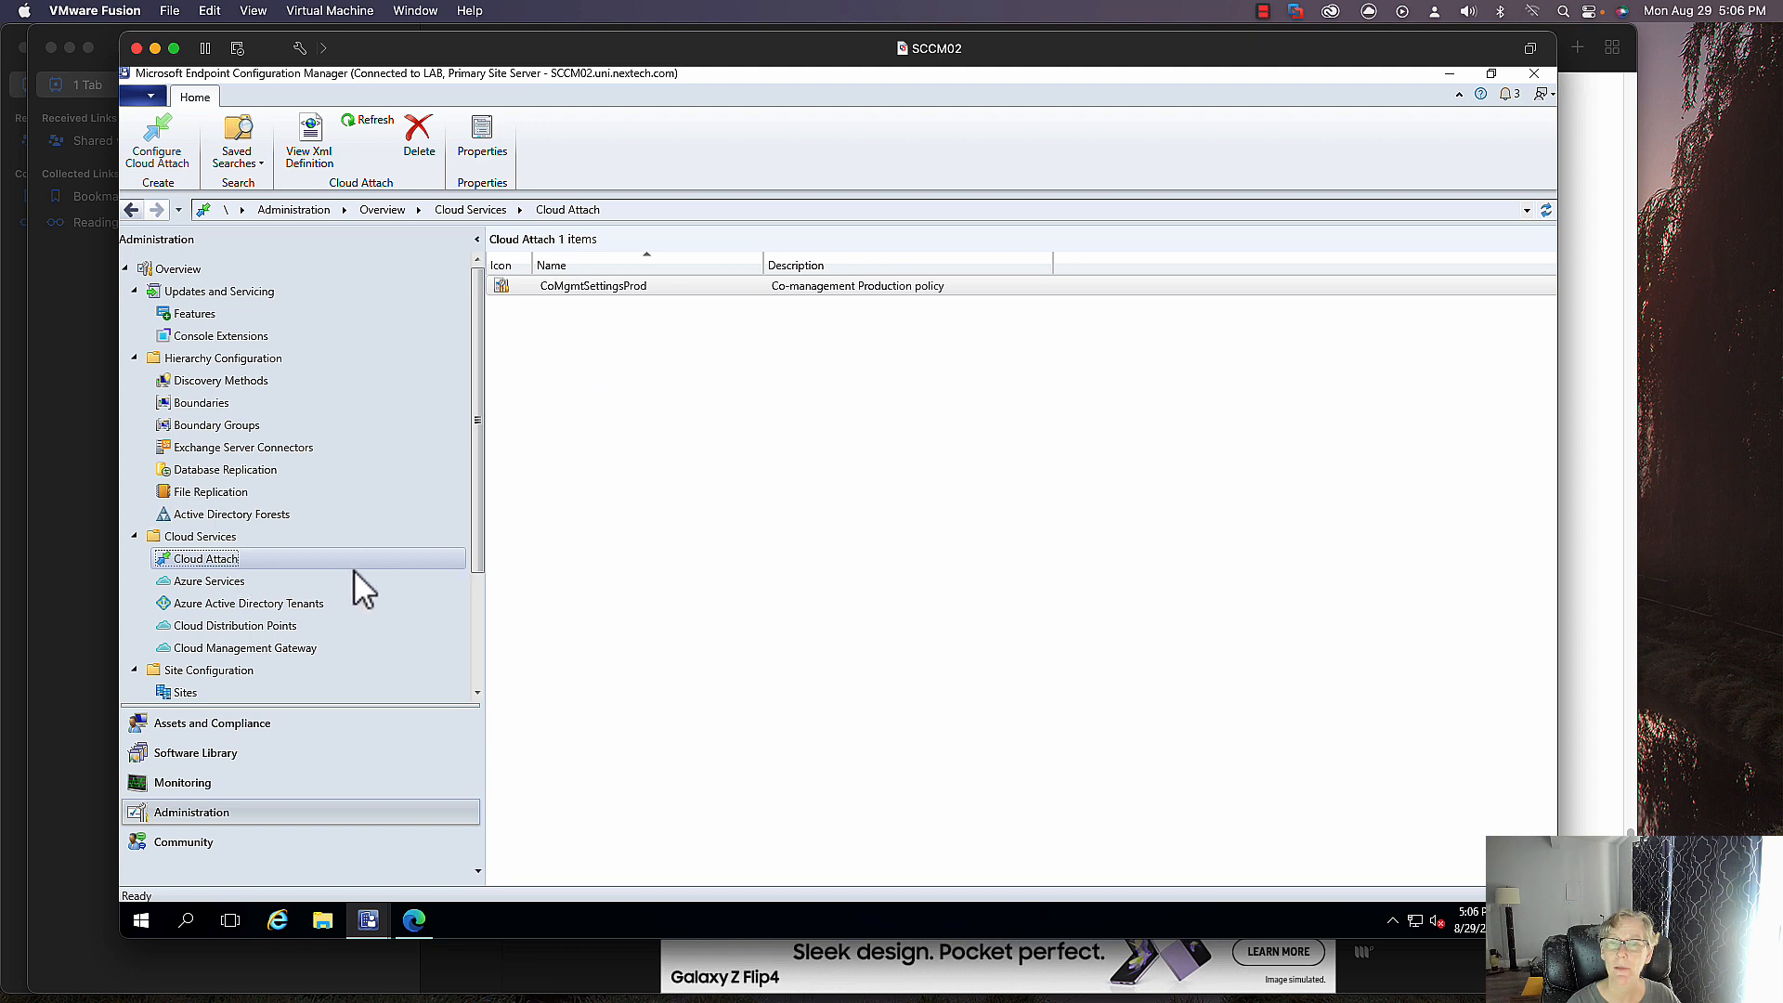
pyautogui.click(232, 584)
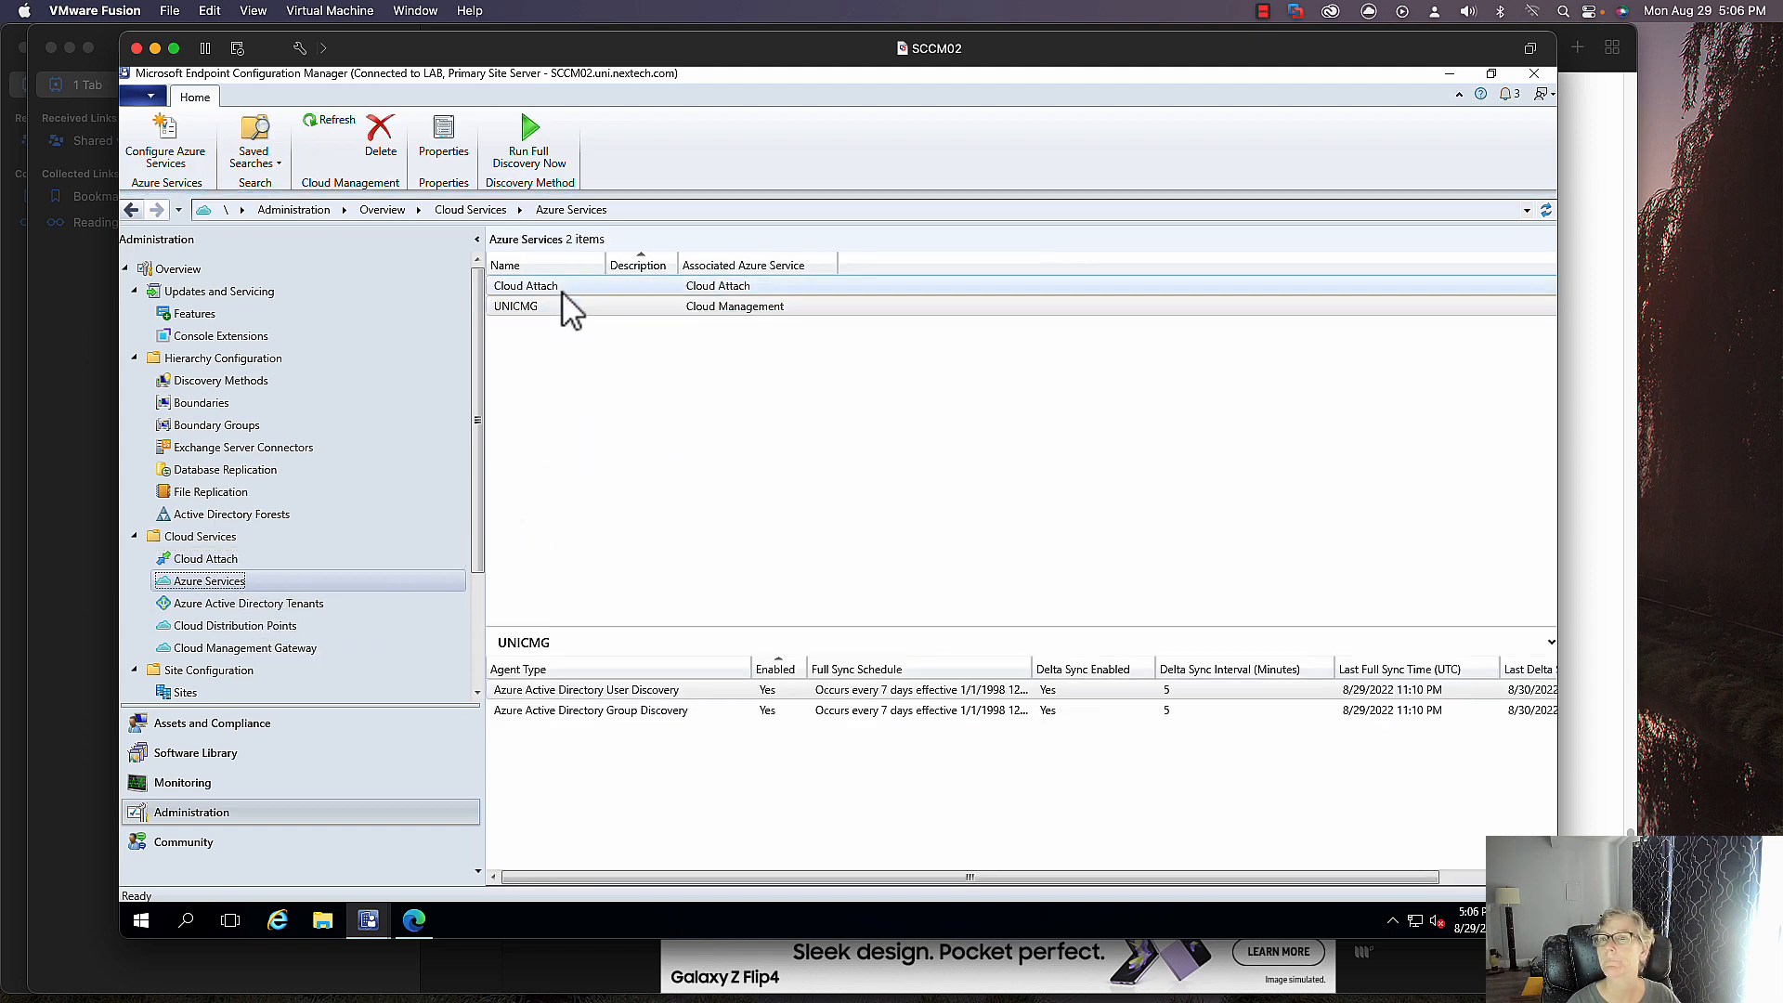
pyautogui.click(691, 312)
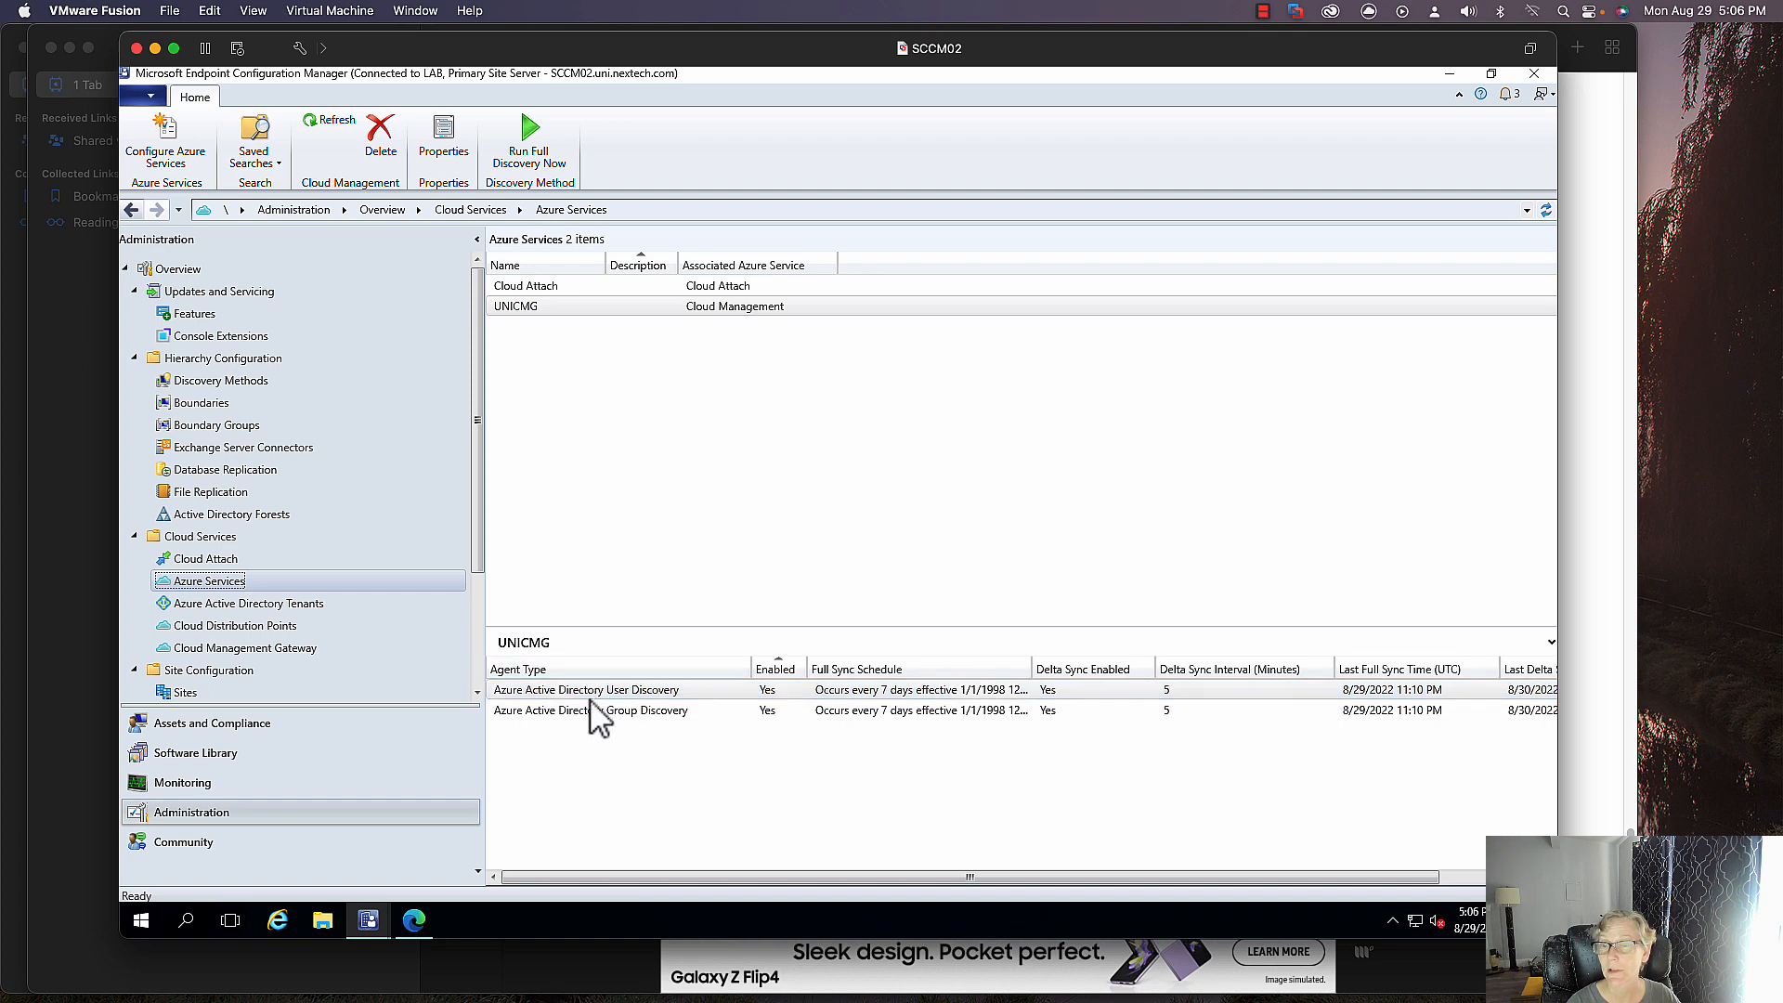
pyautogui.click(242, 648)
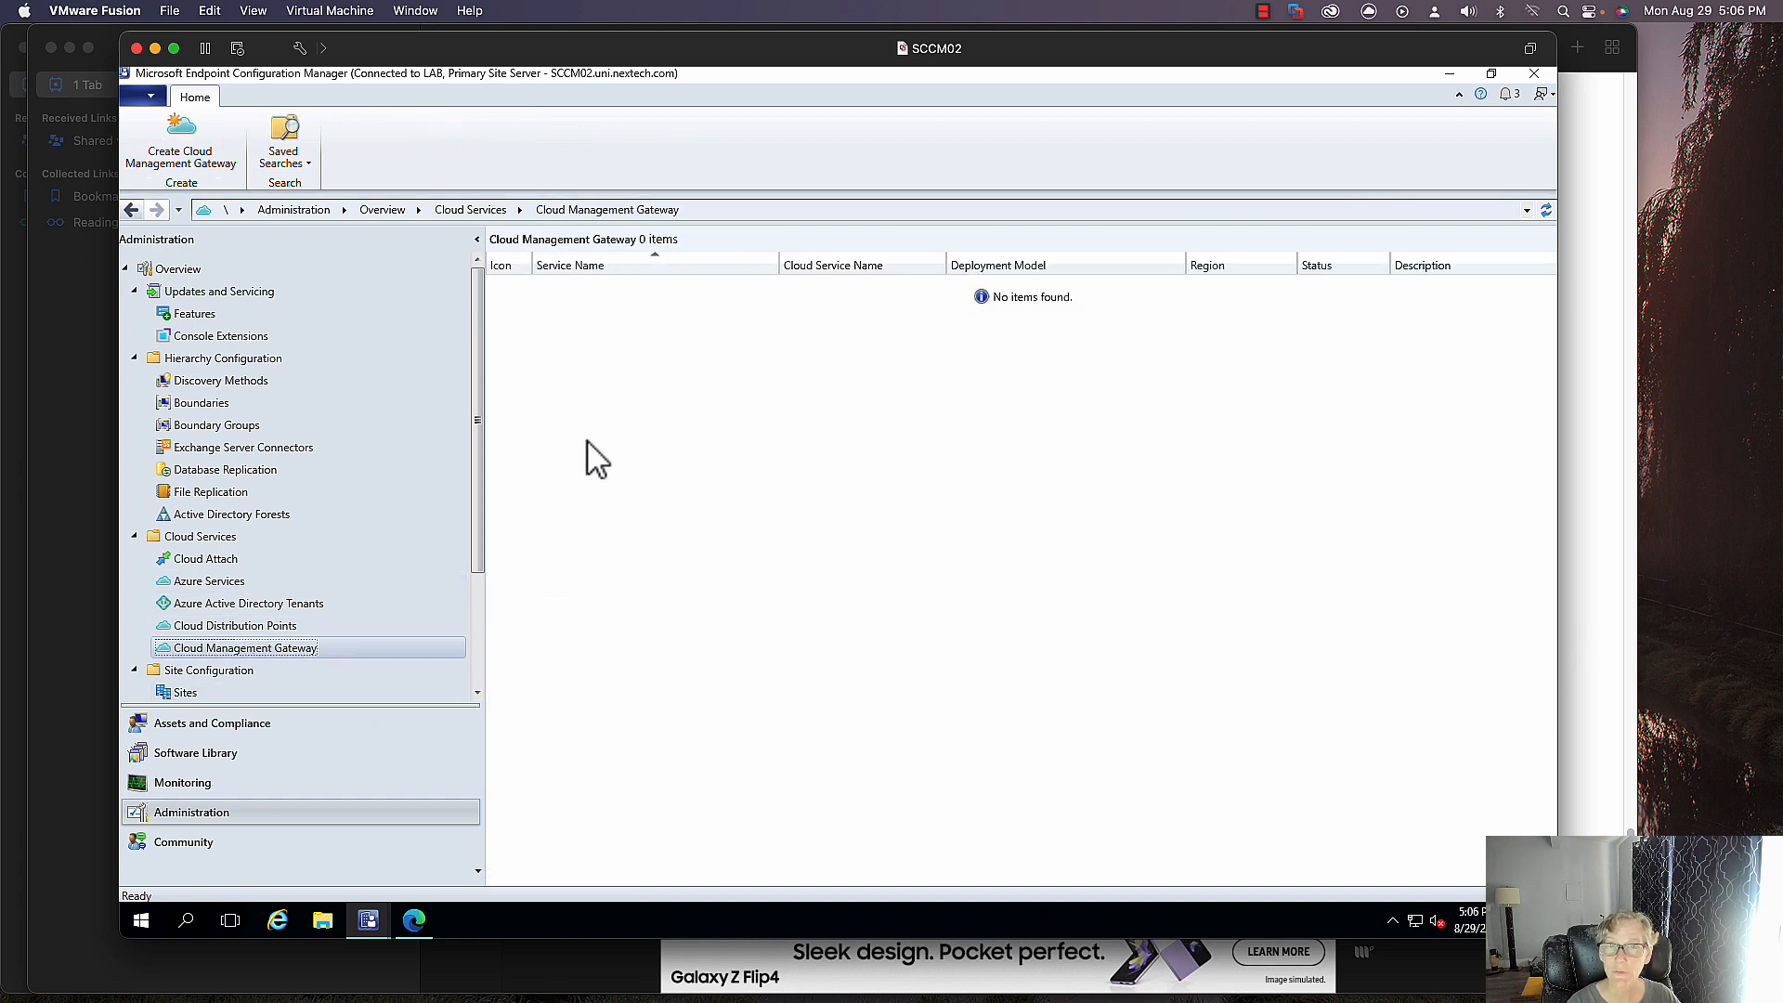
pyautogui.click(189, 142)
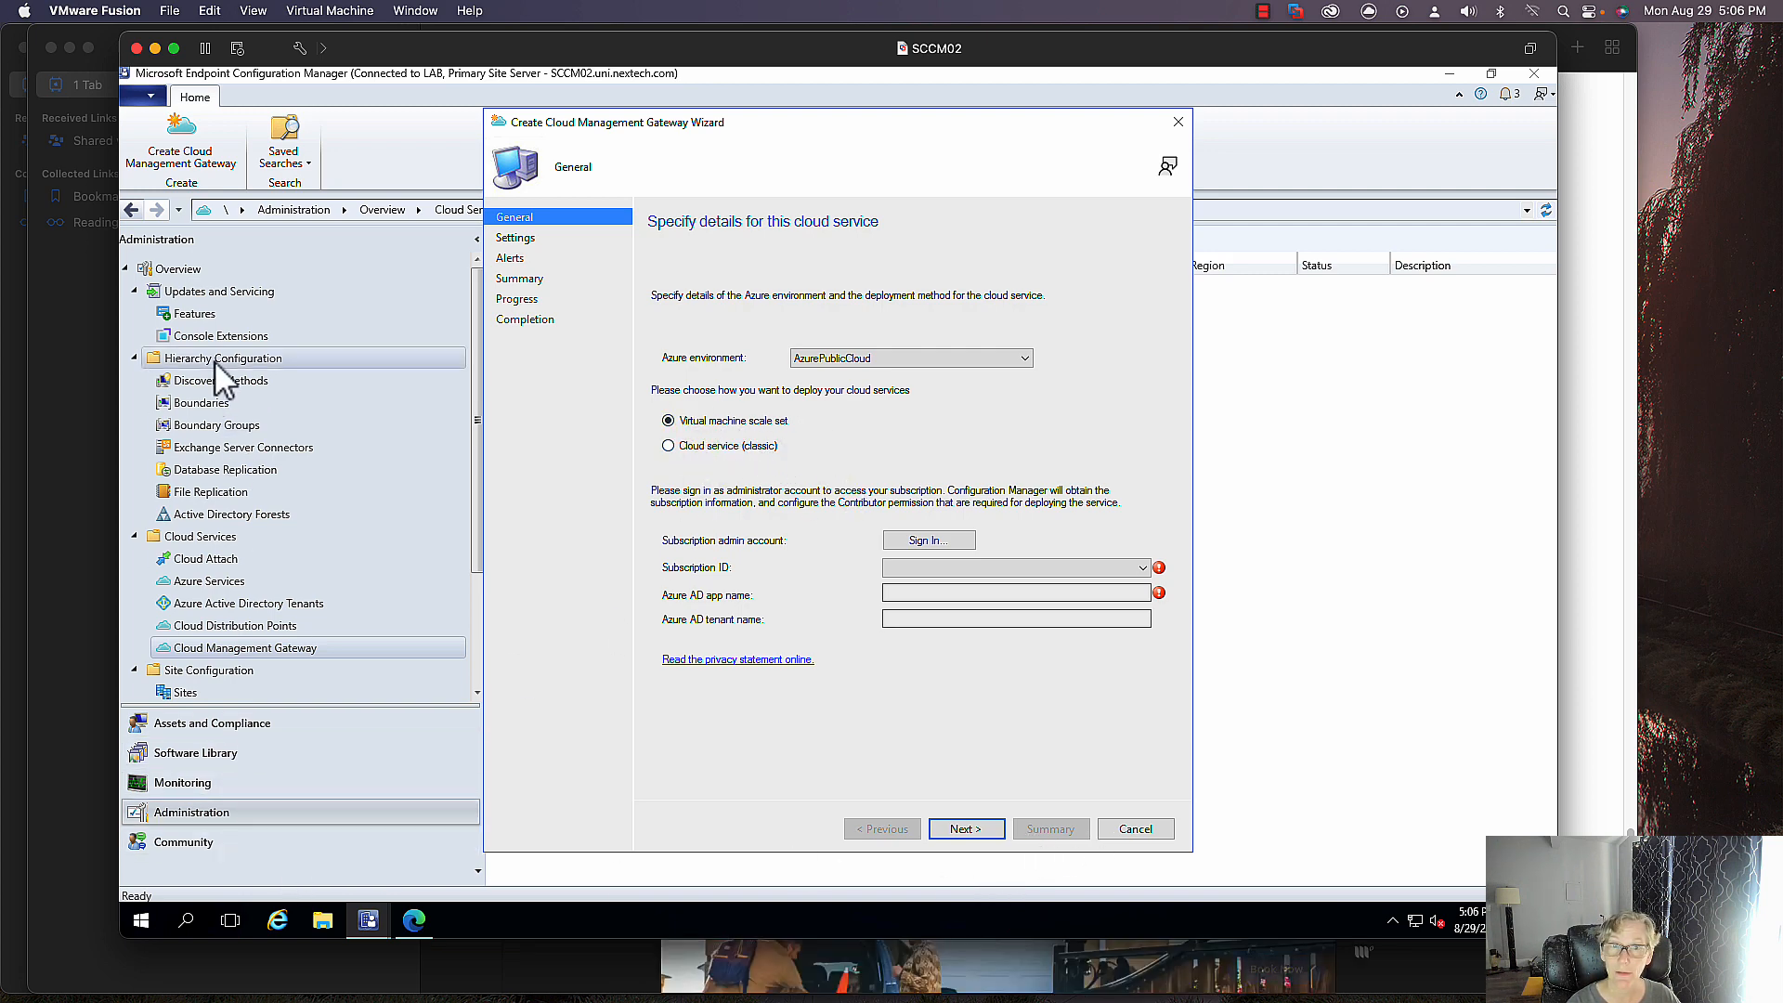
pyautogui.click(1135, 829)
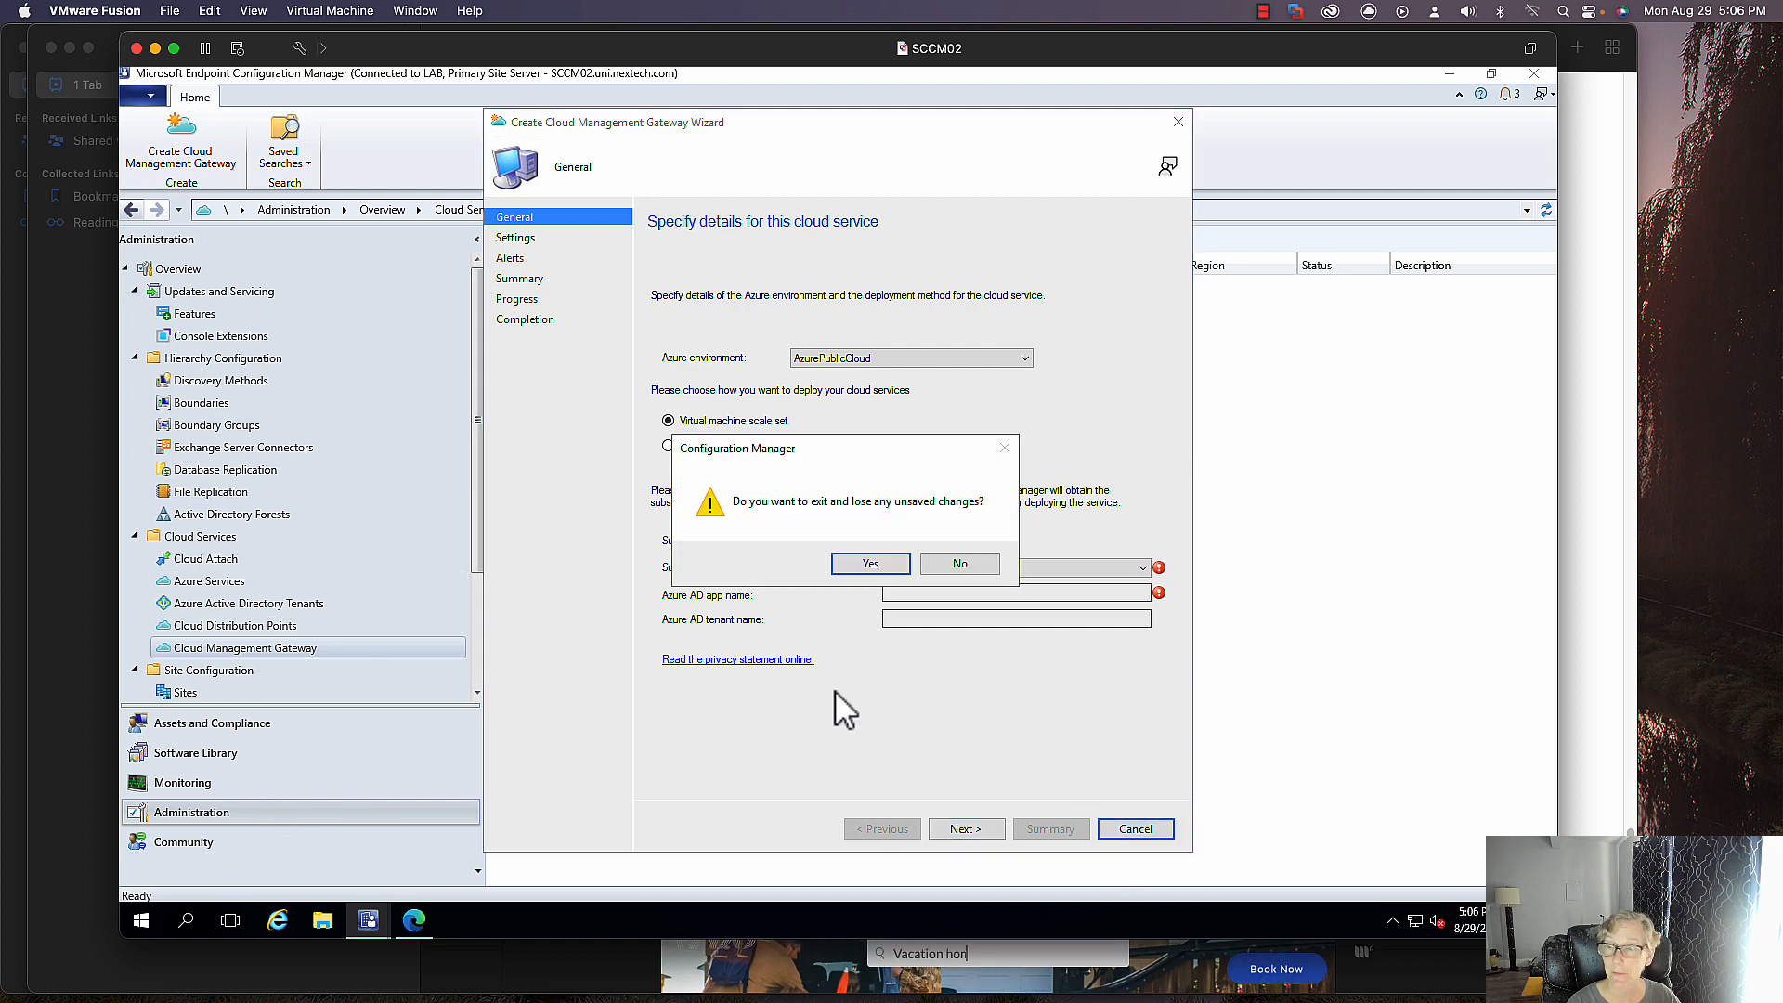
pyautogui.click(868, 561)
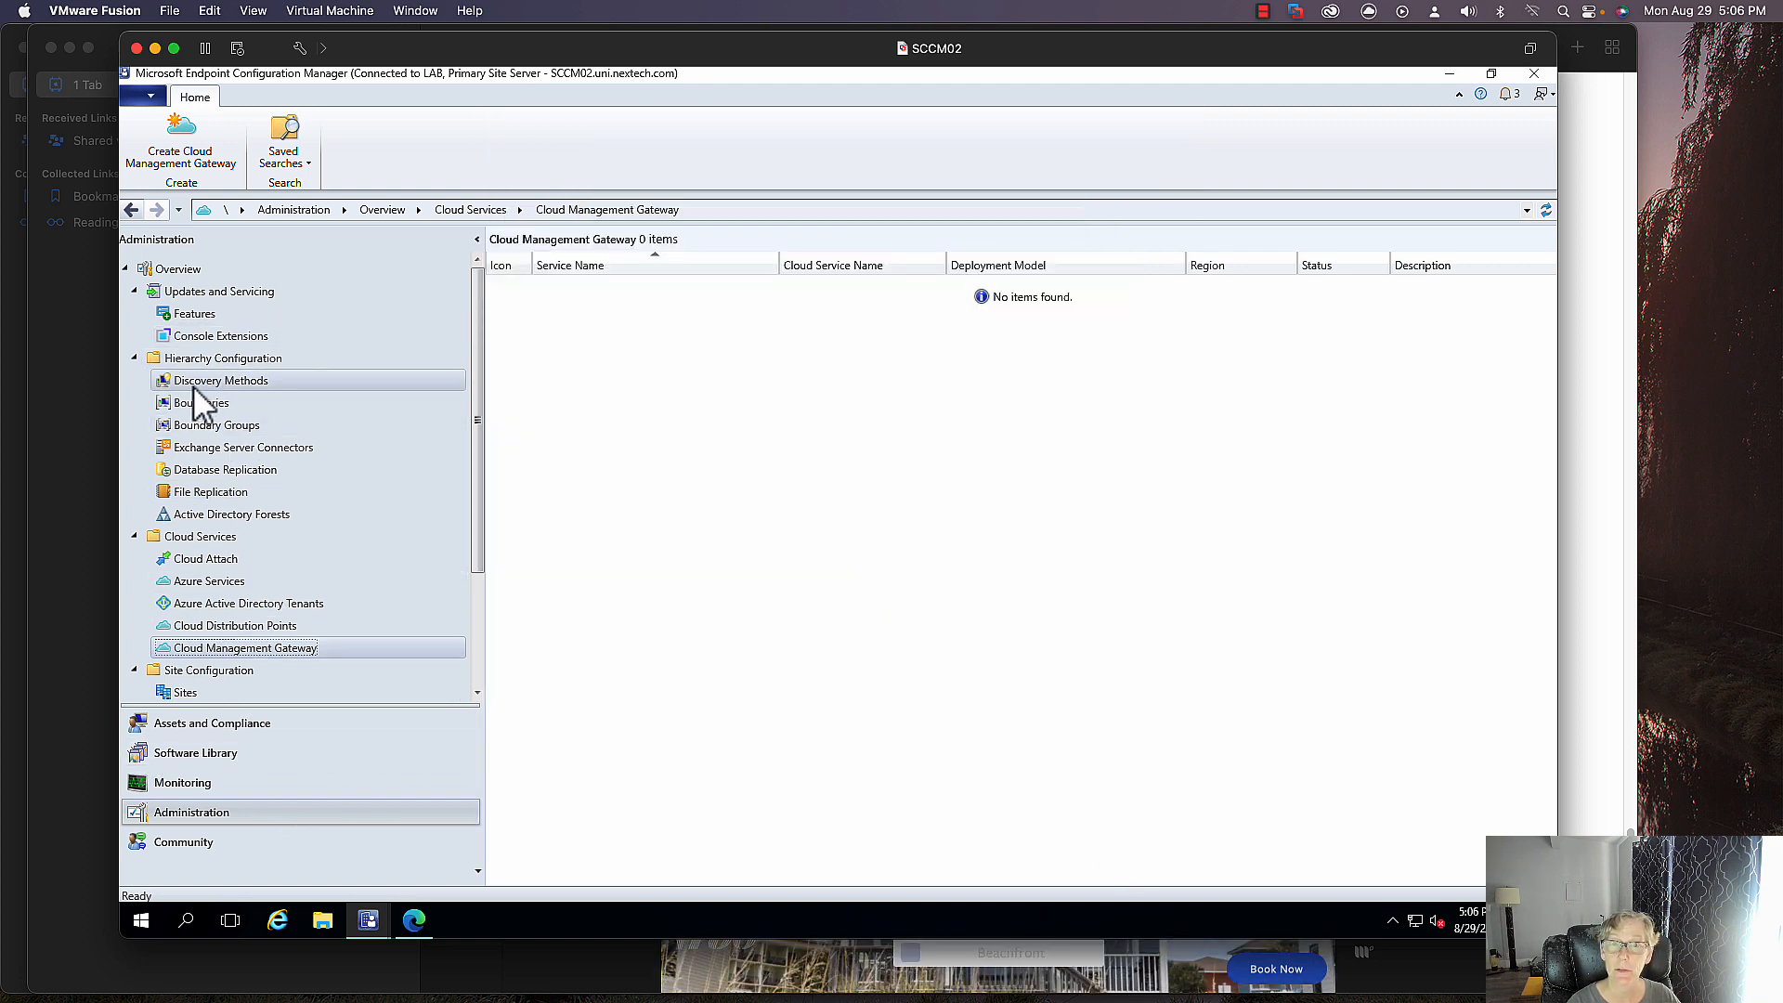
# - Check the "Cloud management gateway with Azure VM scale set" feature, and view the Configuration Manager version information
pyautogui.click(191, 315)
pyautogui.click(605, 476)
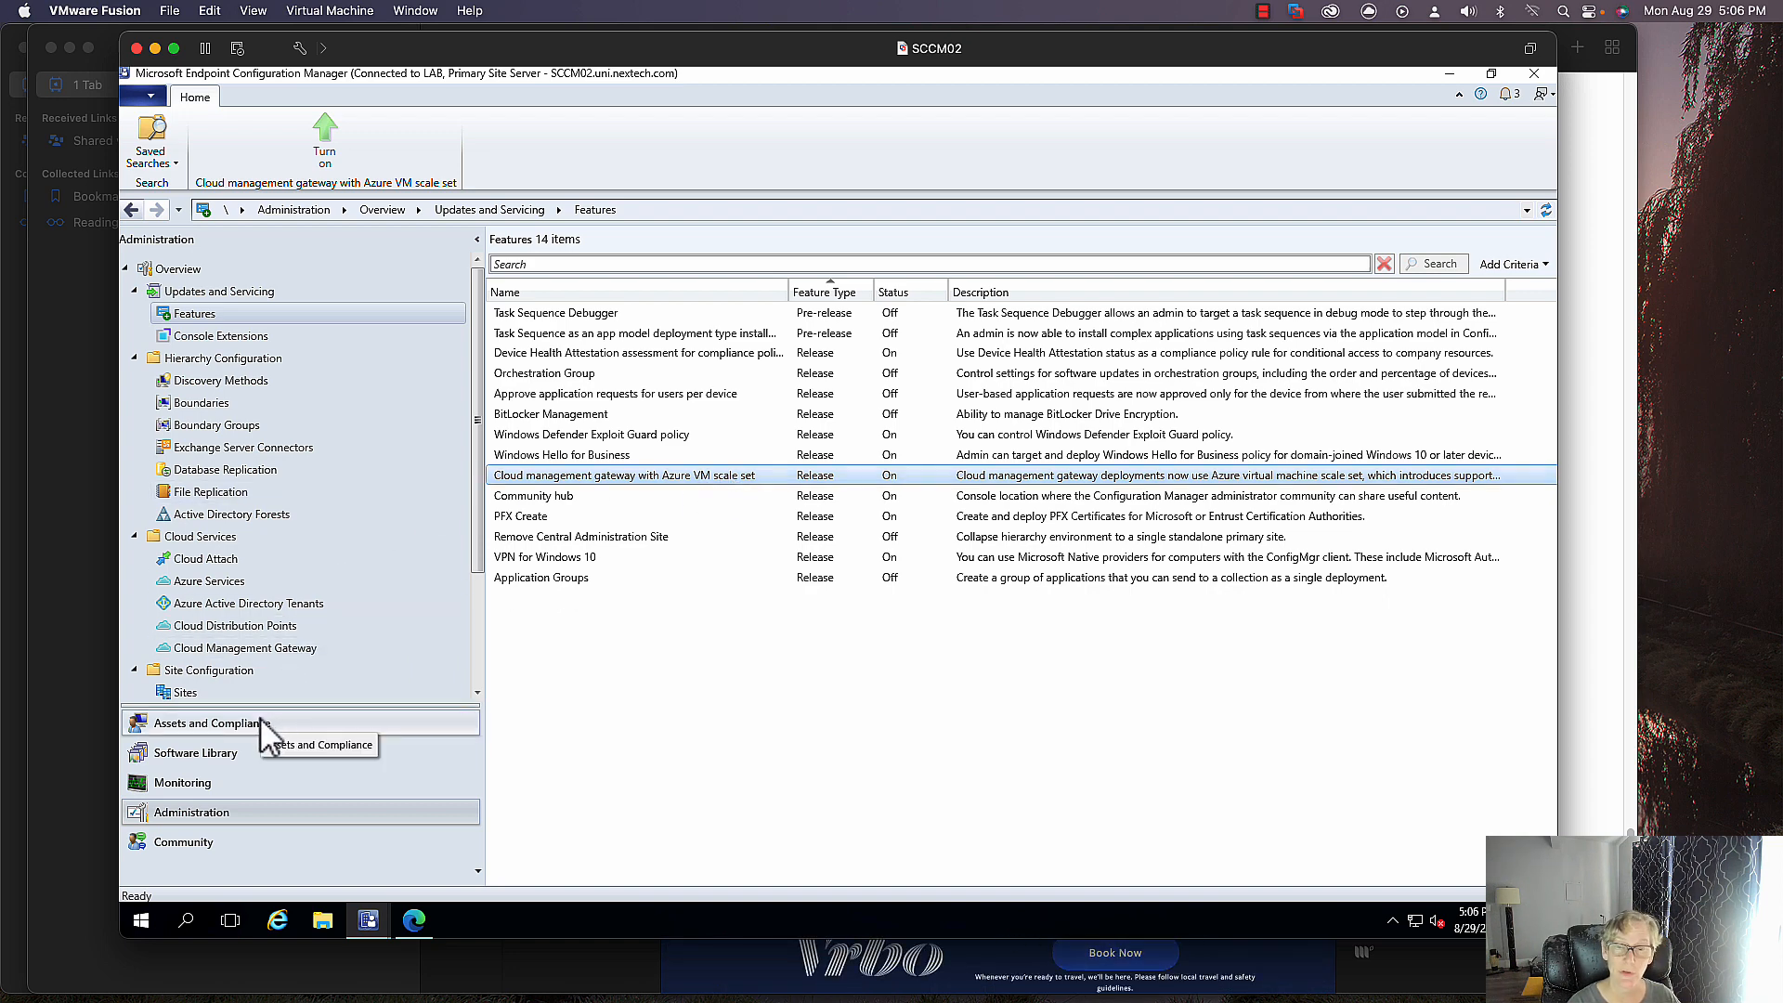
pyautogui.click(151, 97)
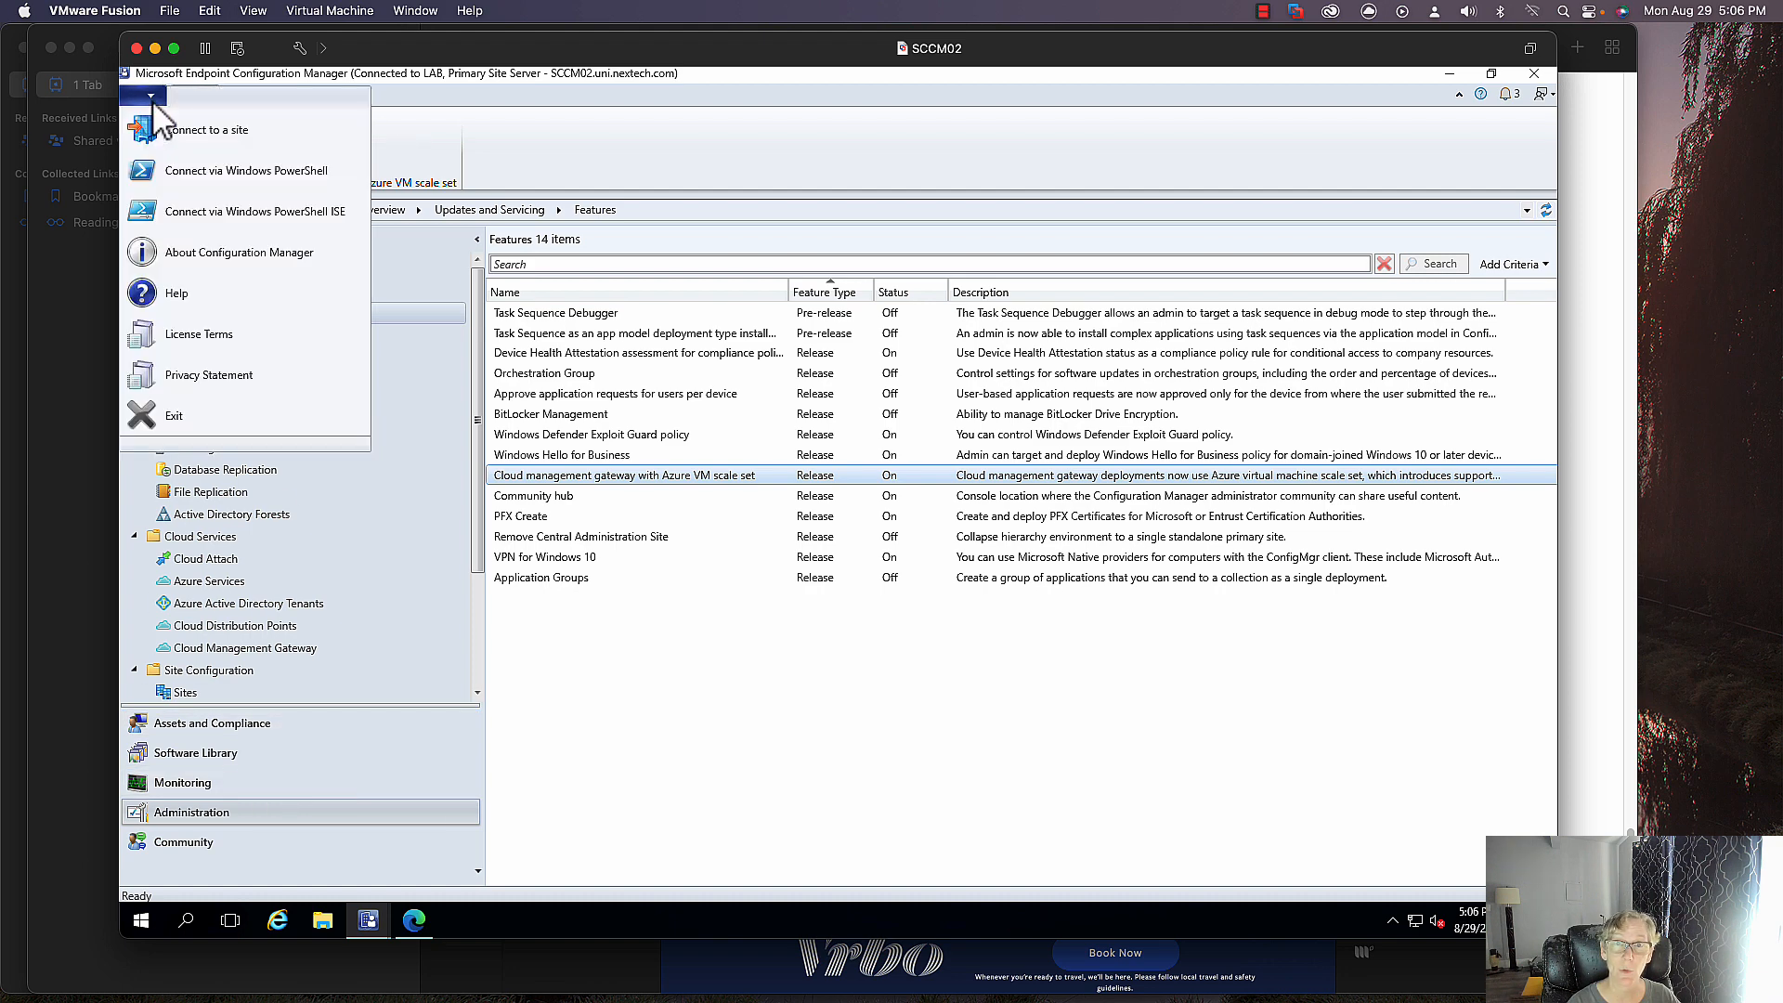
pyautogui.click(203, 259)
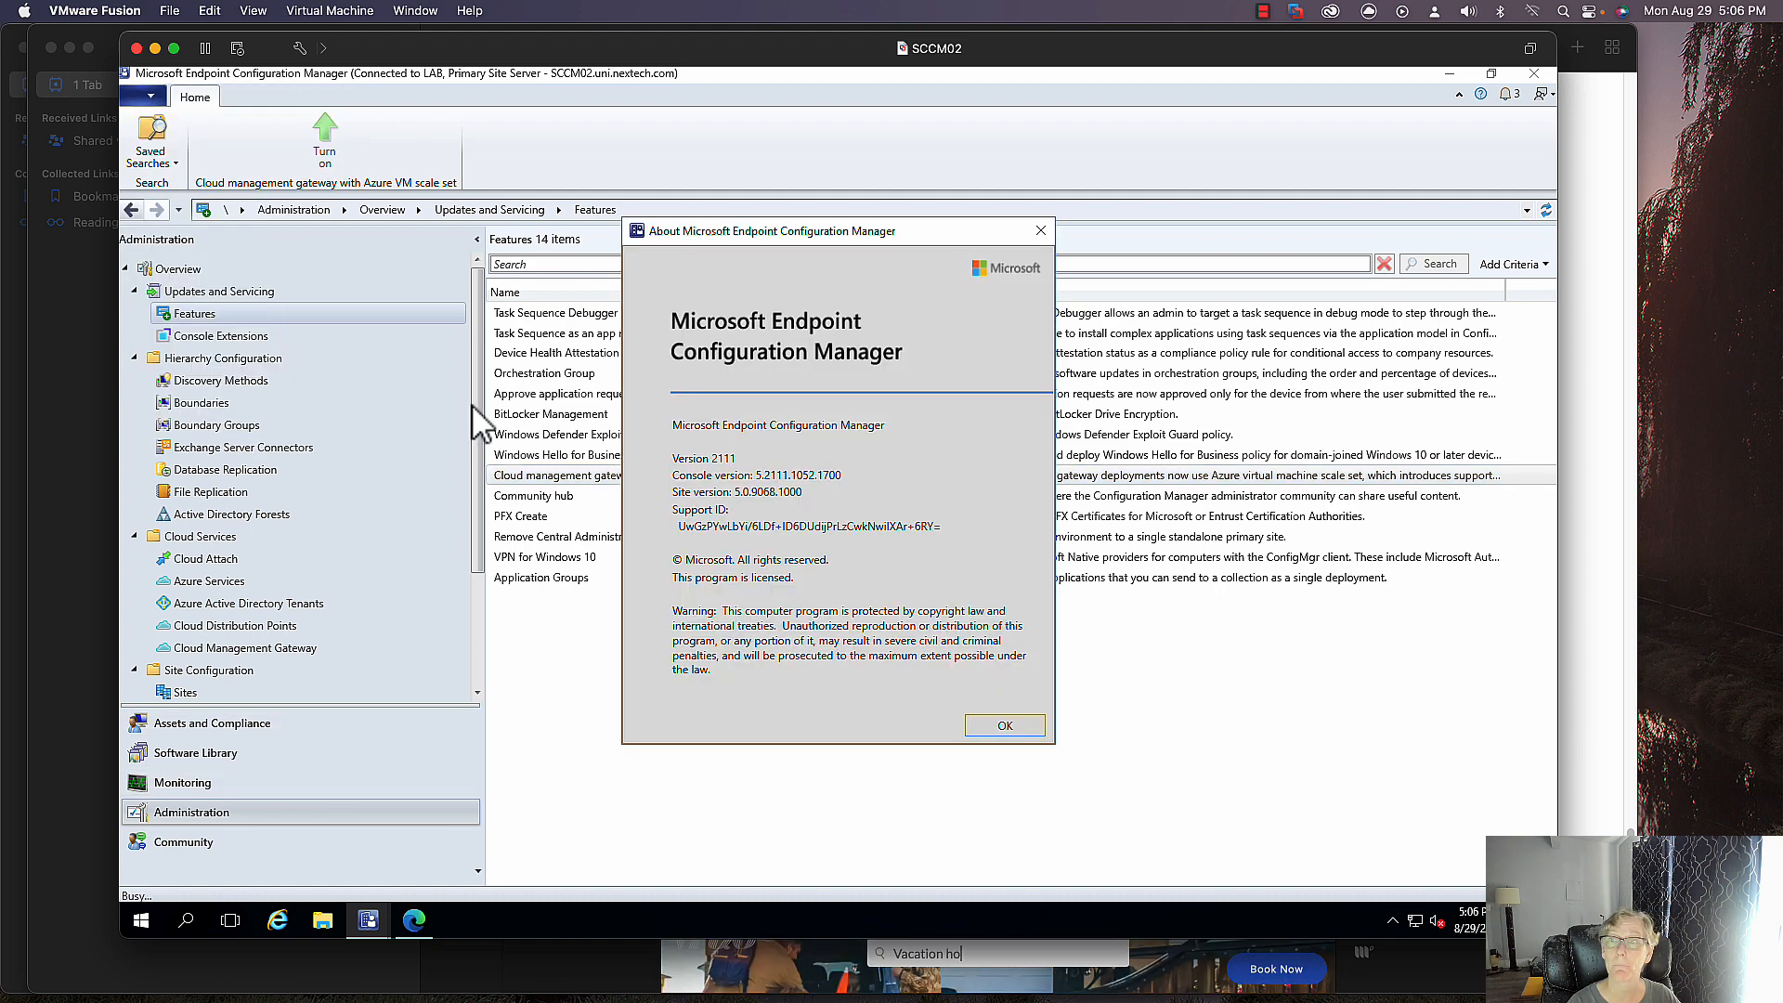
pyautogui.click(987, 722)
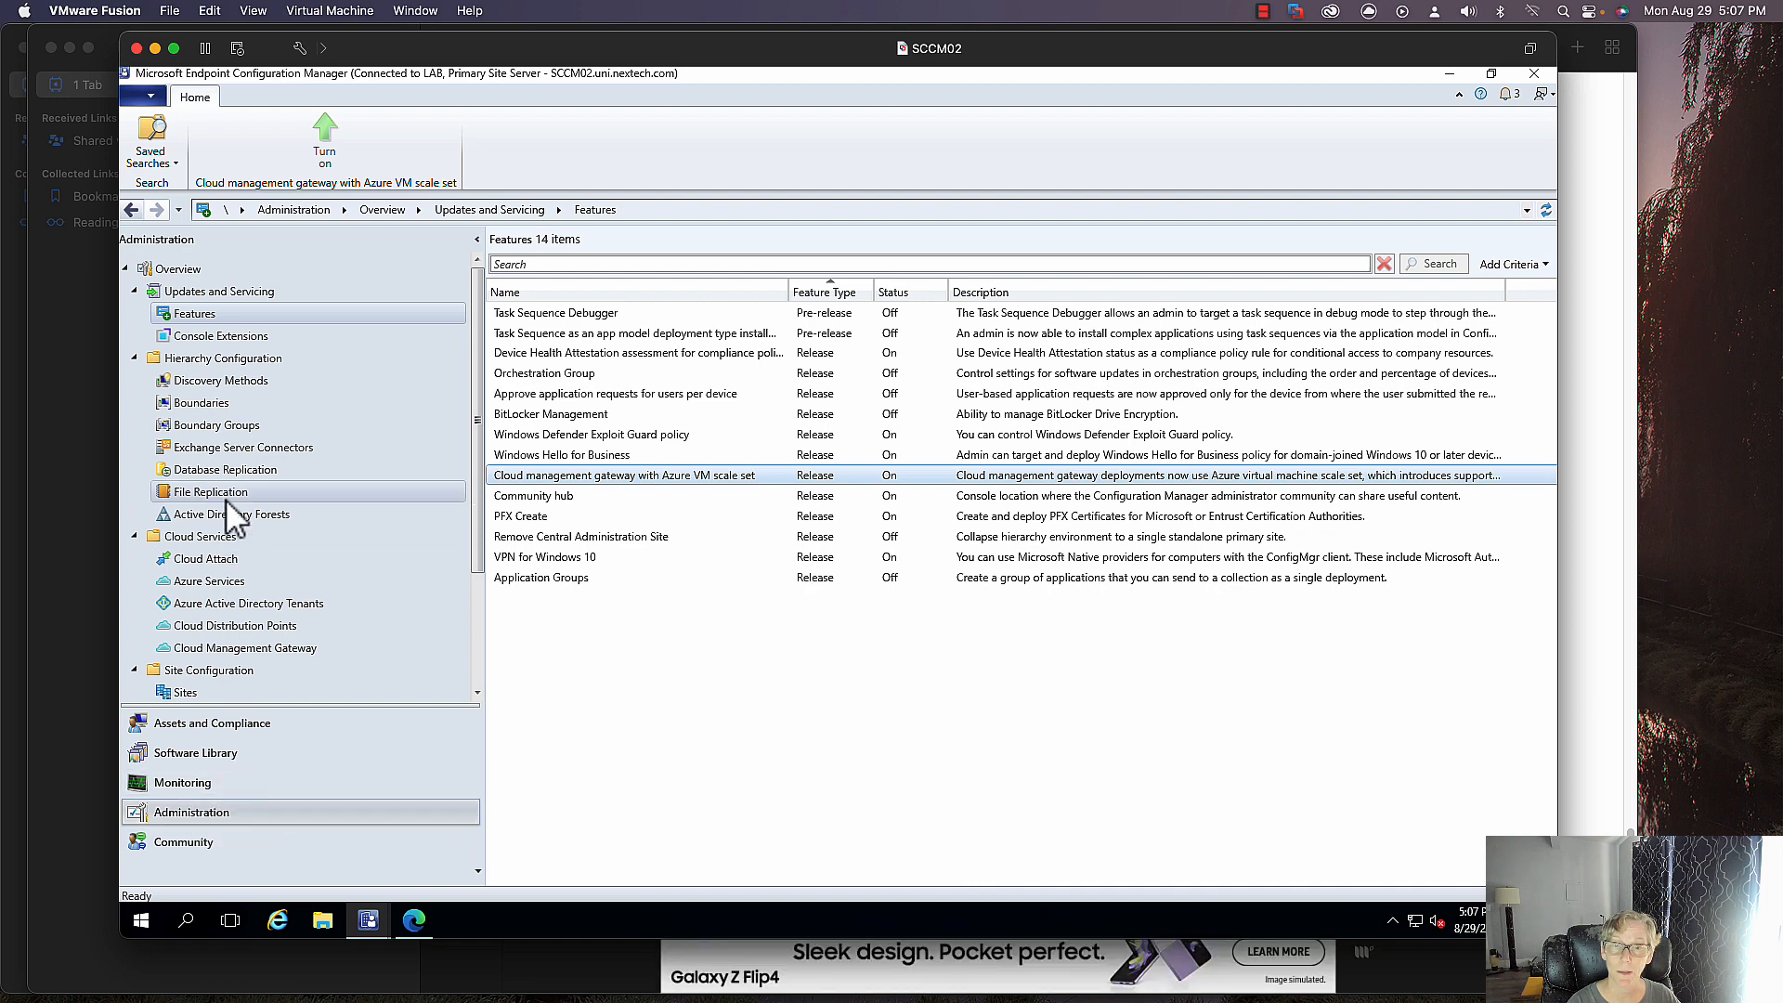
# - Start creating a cloud management gateway in AzurePublicCloud as a virtual machine scale set, signing in with the subscription admin account
pyautogui.click(228, 648)
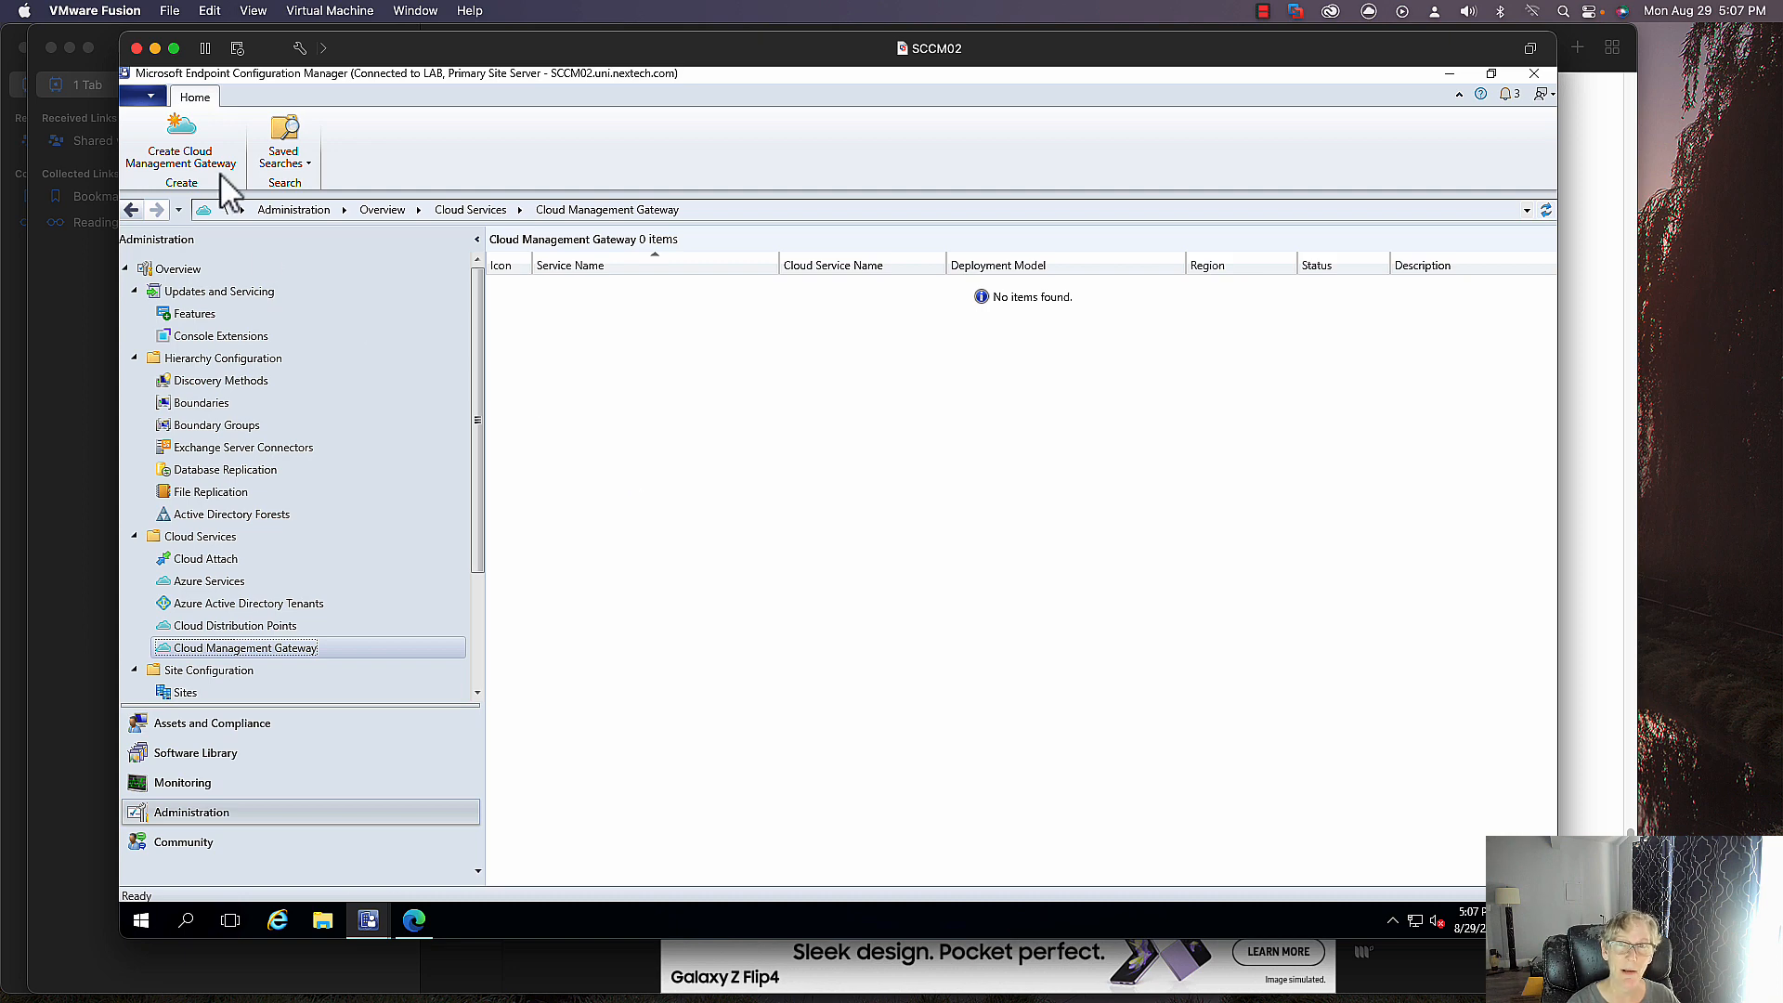
pyautogui.click(181, 147)
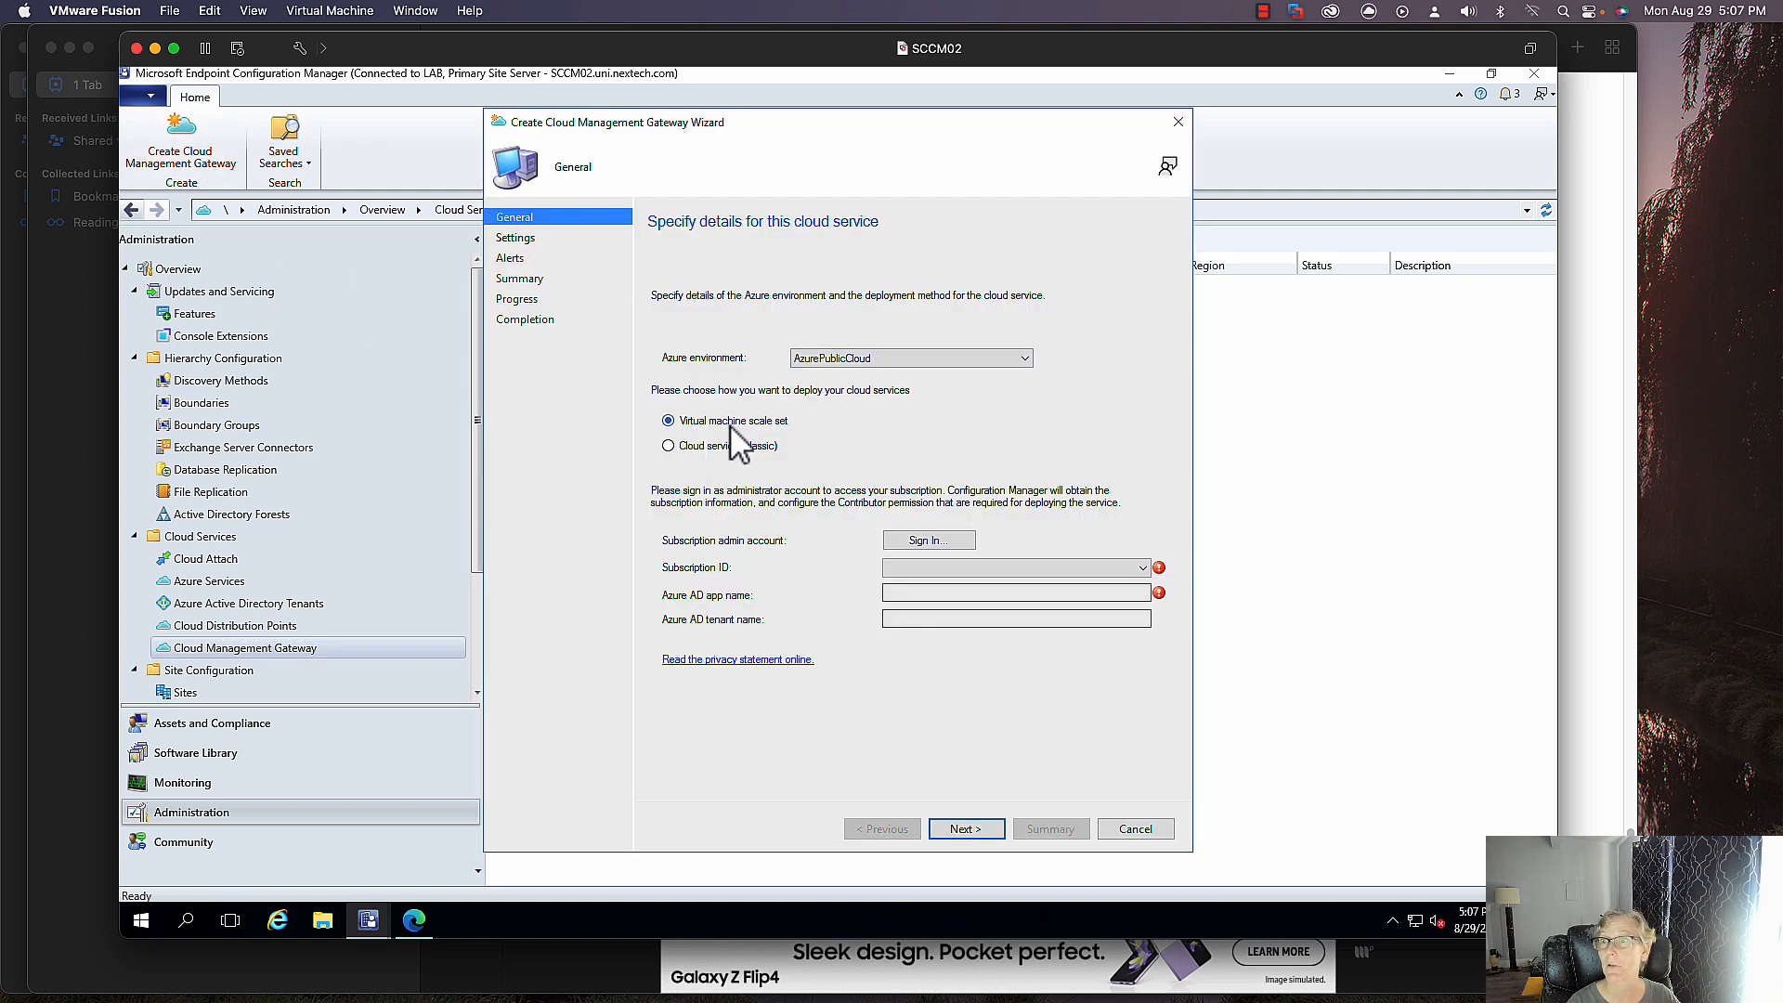
pyautogui.click(927, 538)
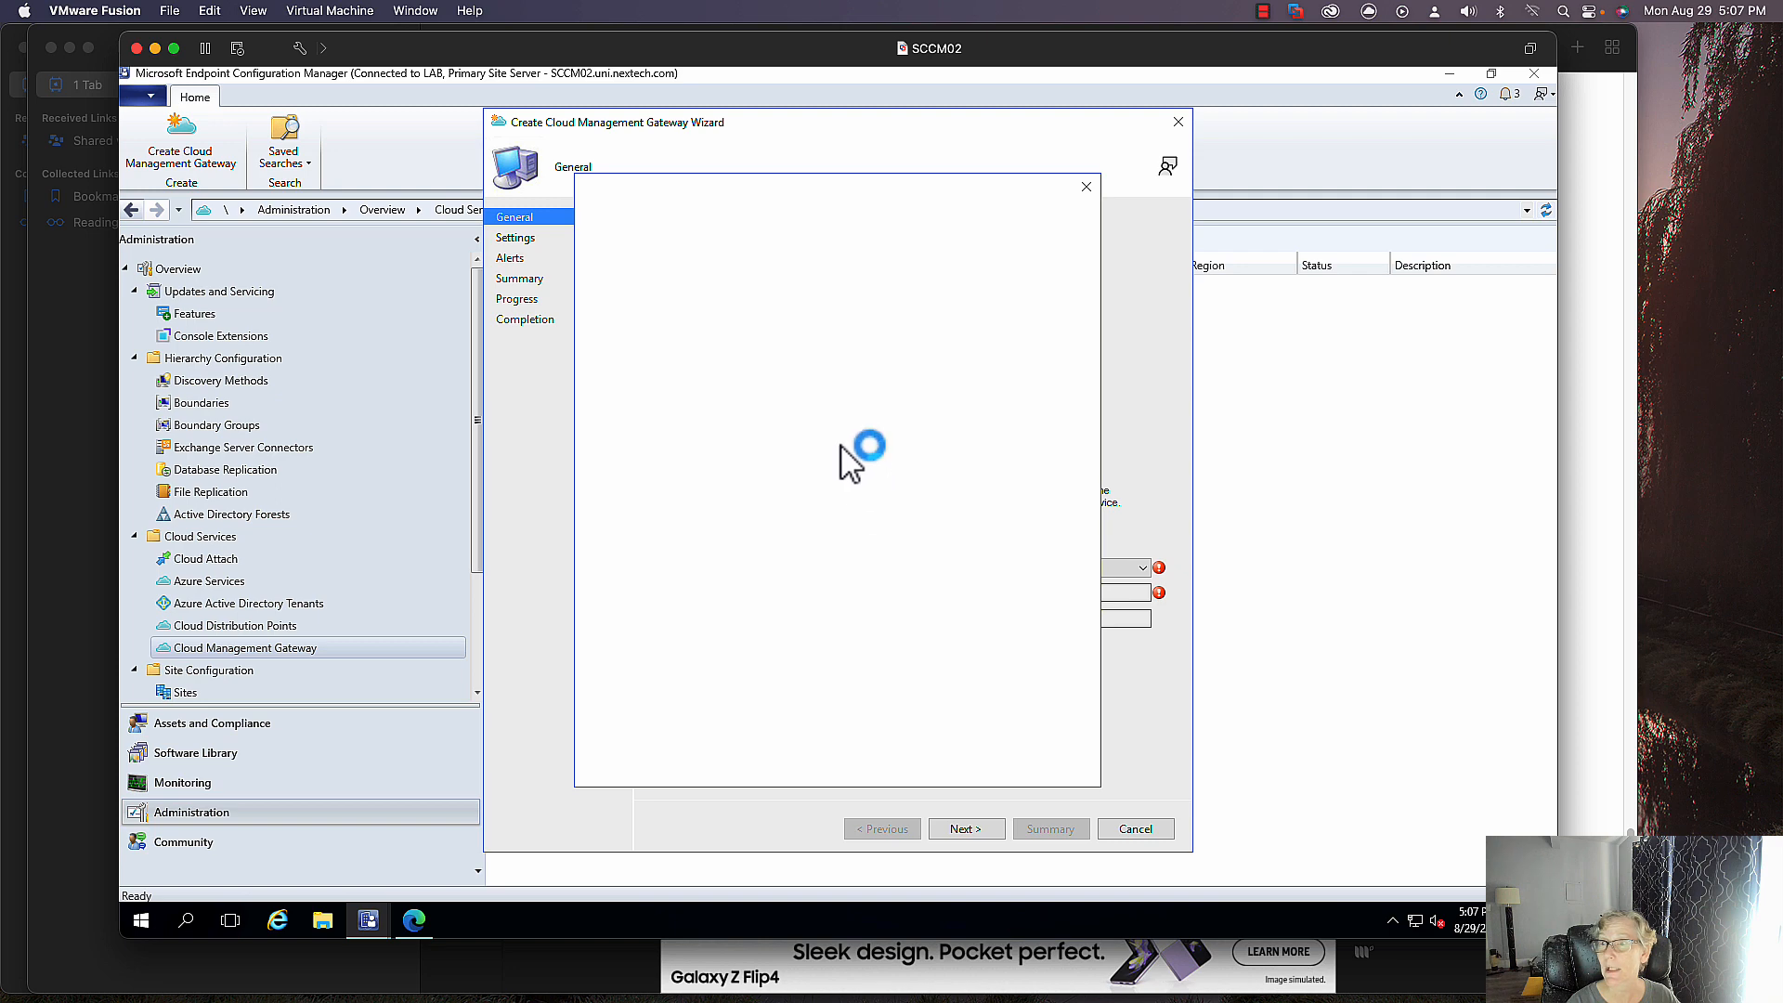
pyautogui.click(807, 429)
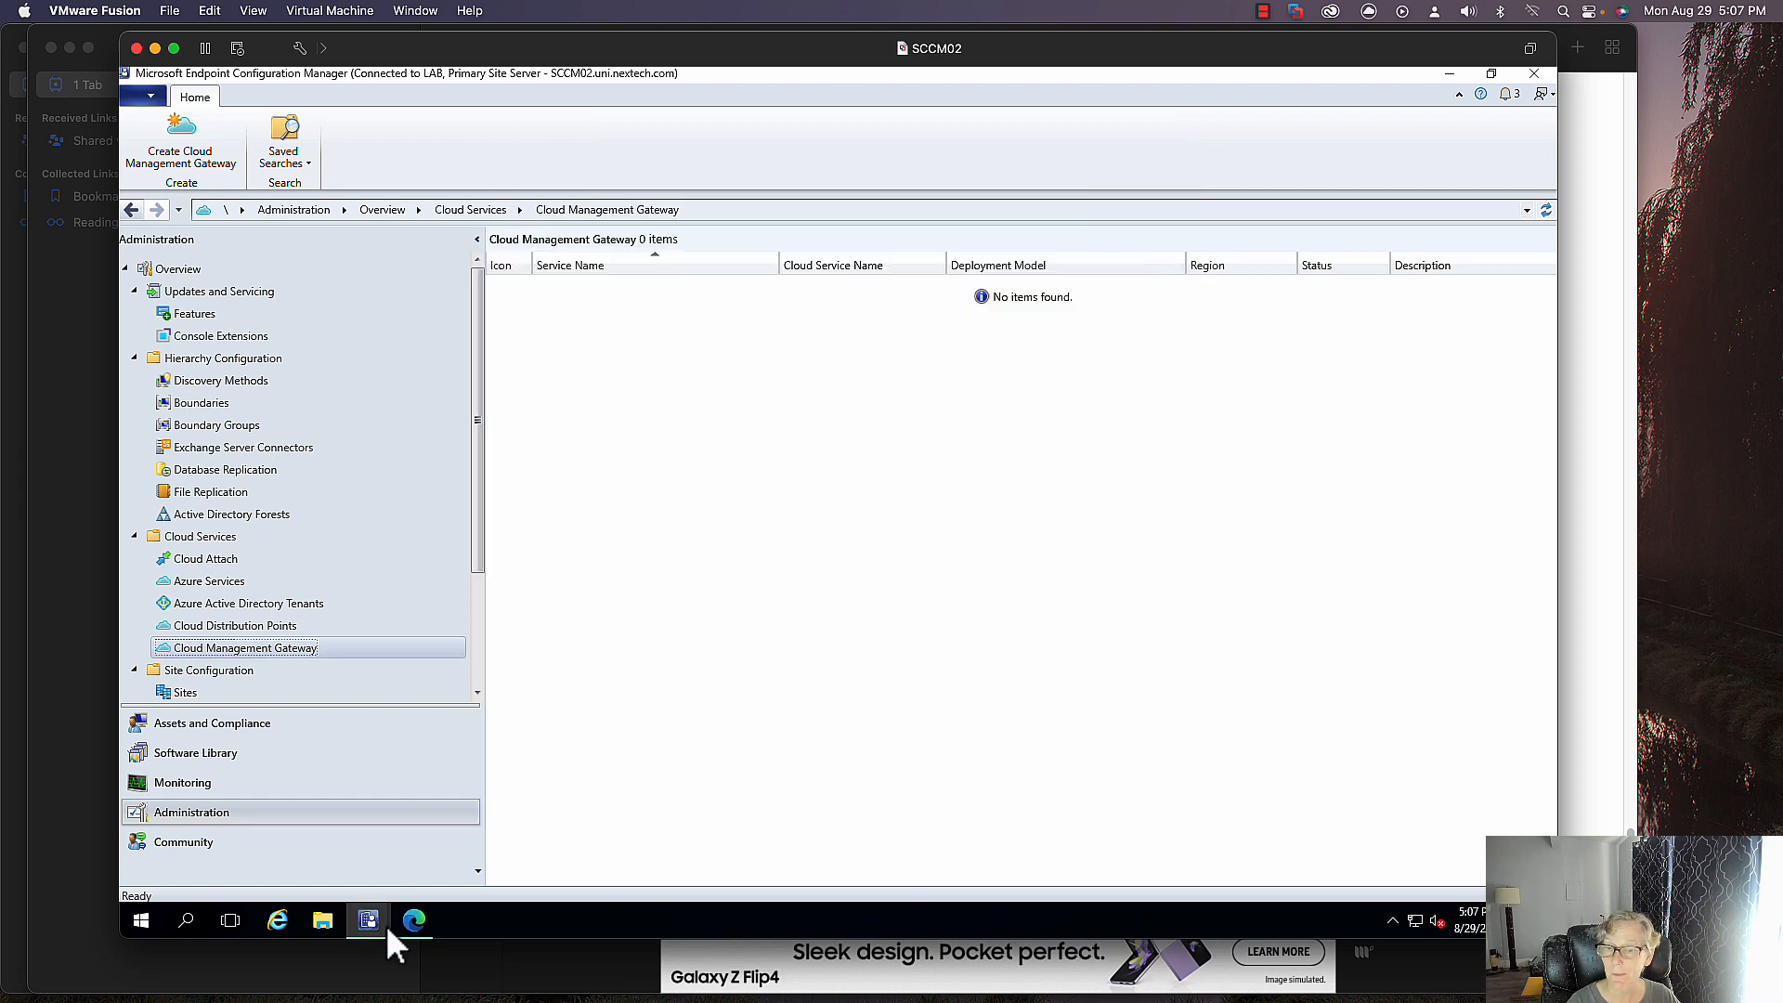
pyautogui.moveTo(387, 923)
pyautogui.click(511, 869)
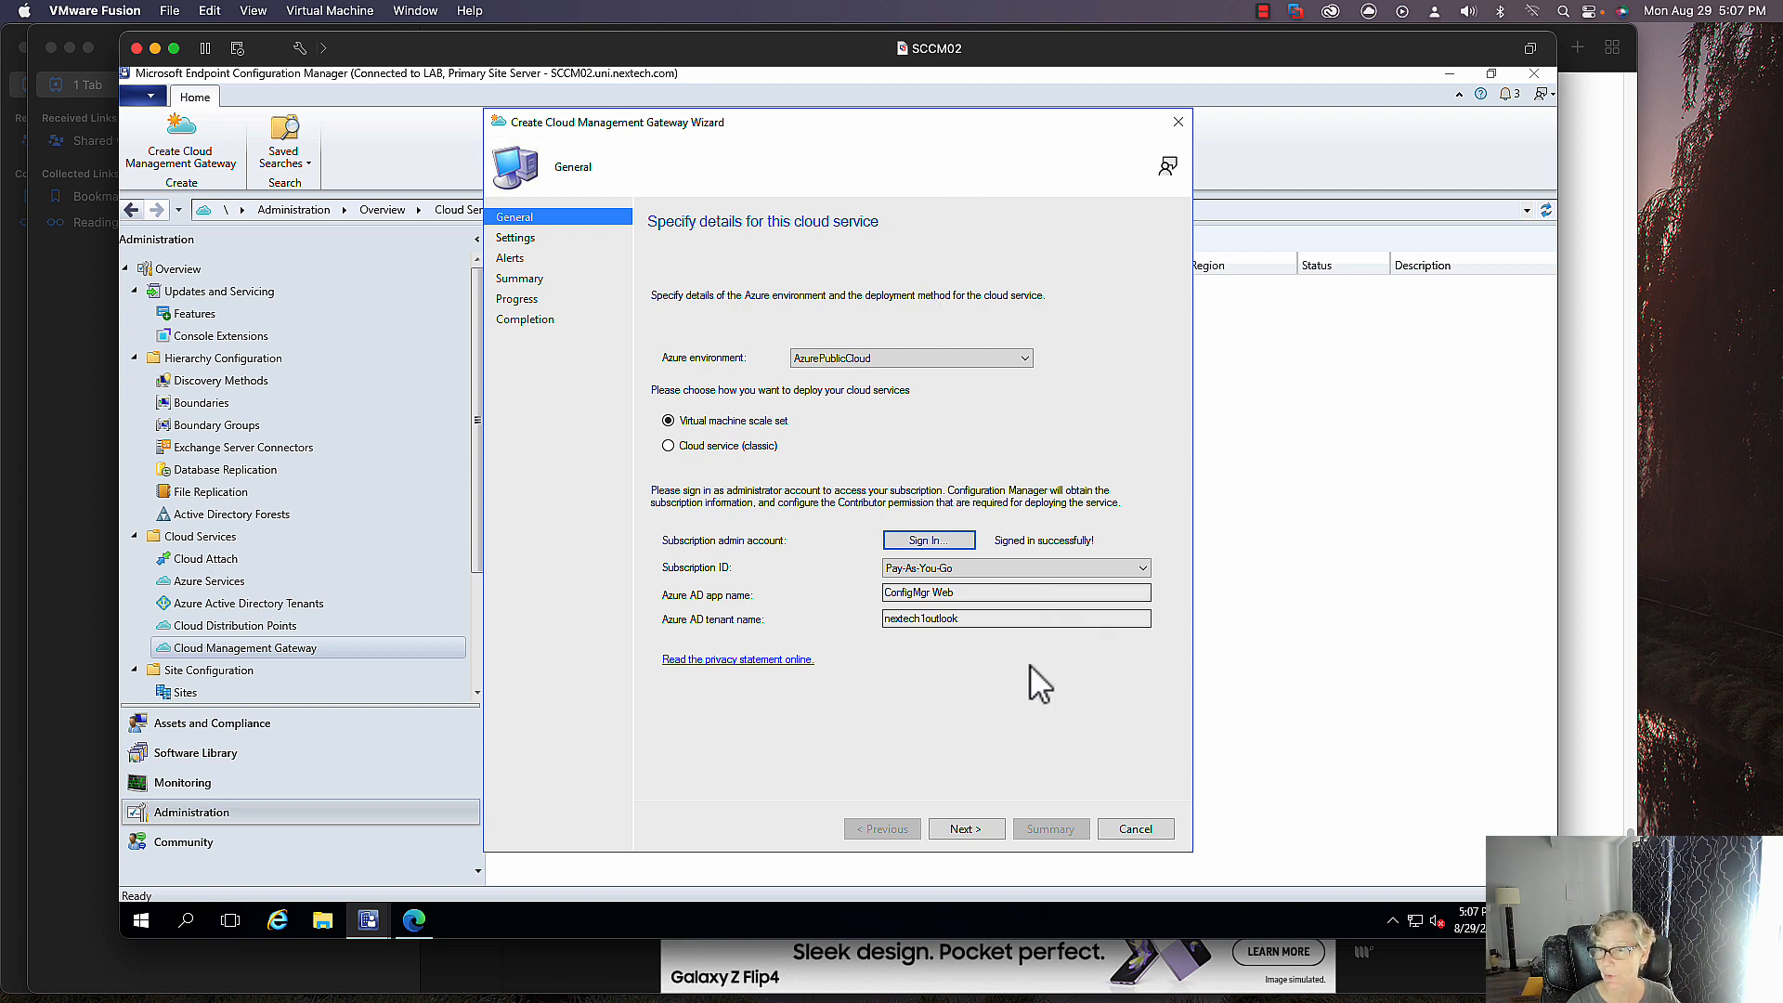
pyautogui.click(979, 831)
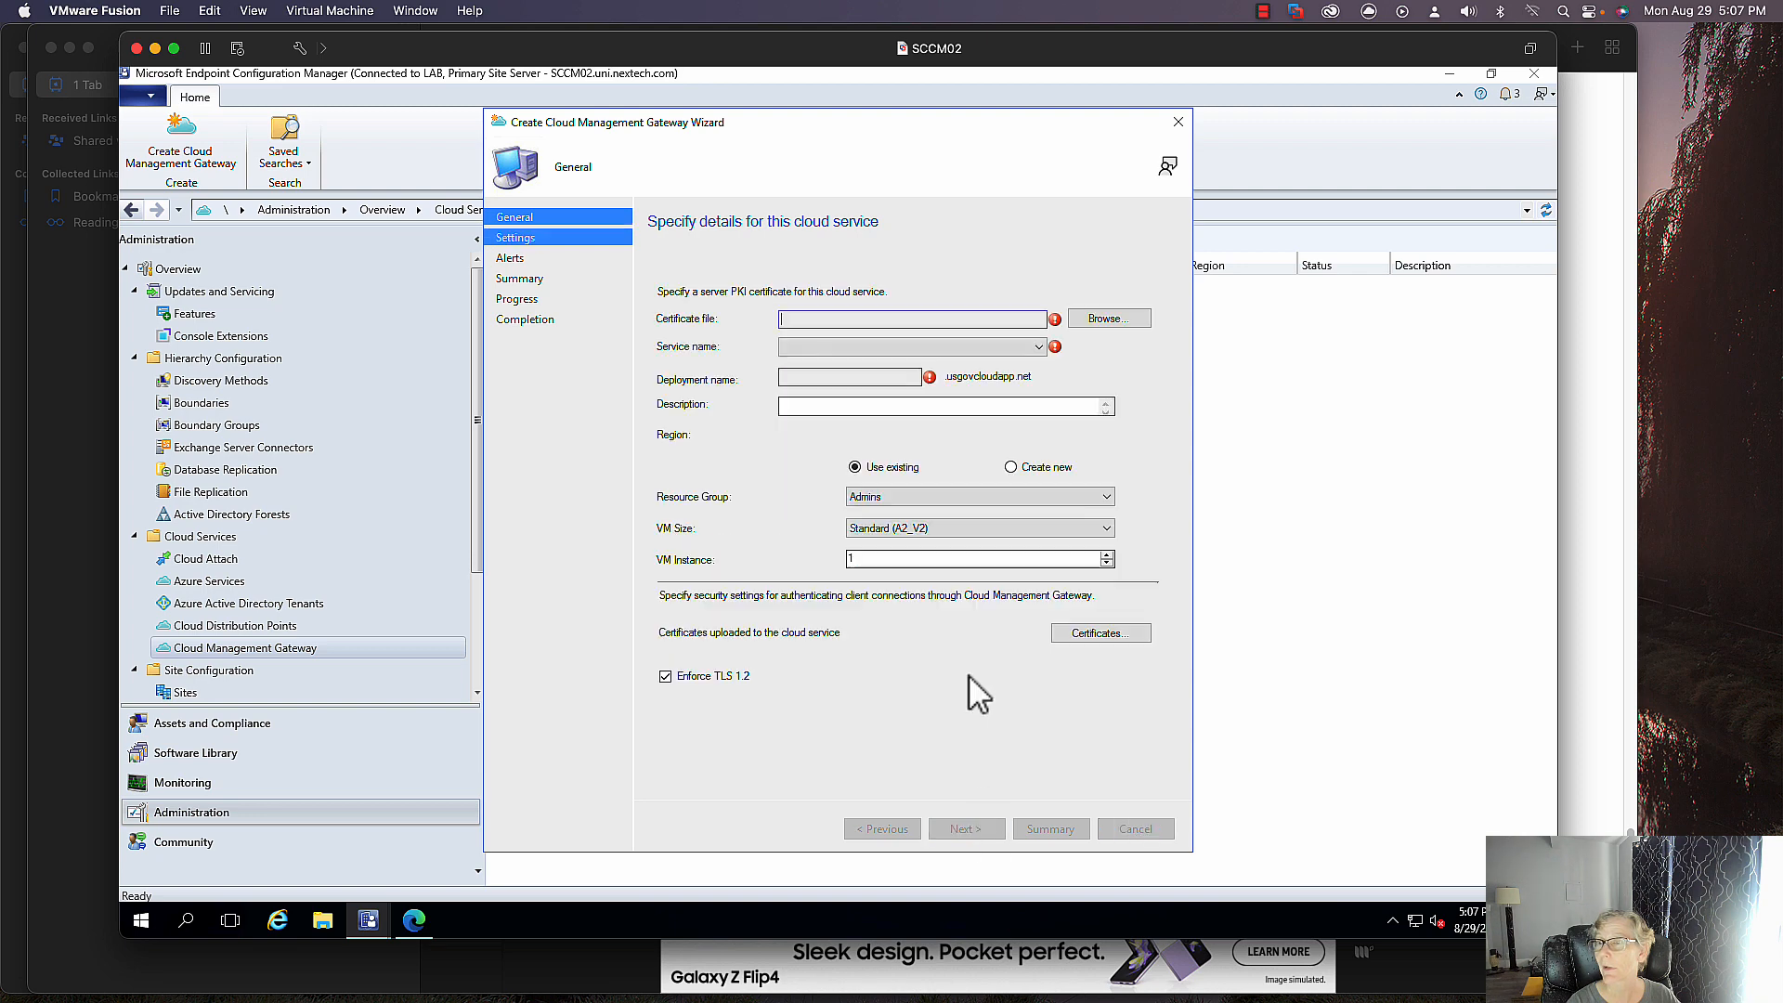
# - Load cmgcert.pfx from C:\inv\certs as the gateway's server PKI certificate, entering the certificate password
pyautogui.click(1107, 321)
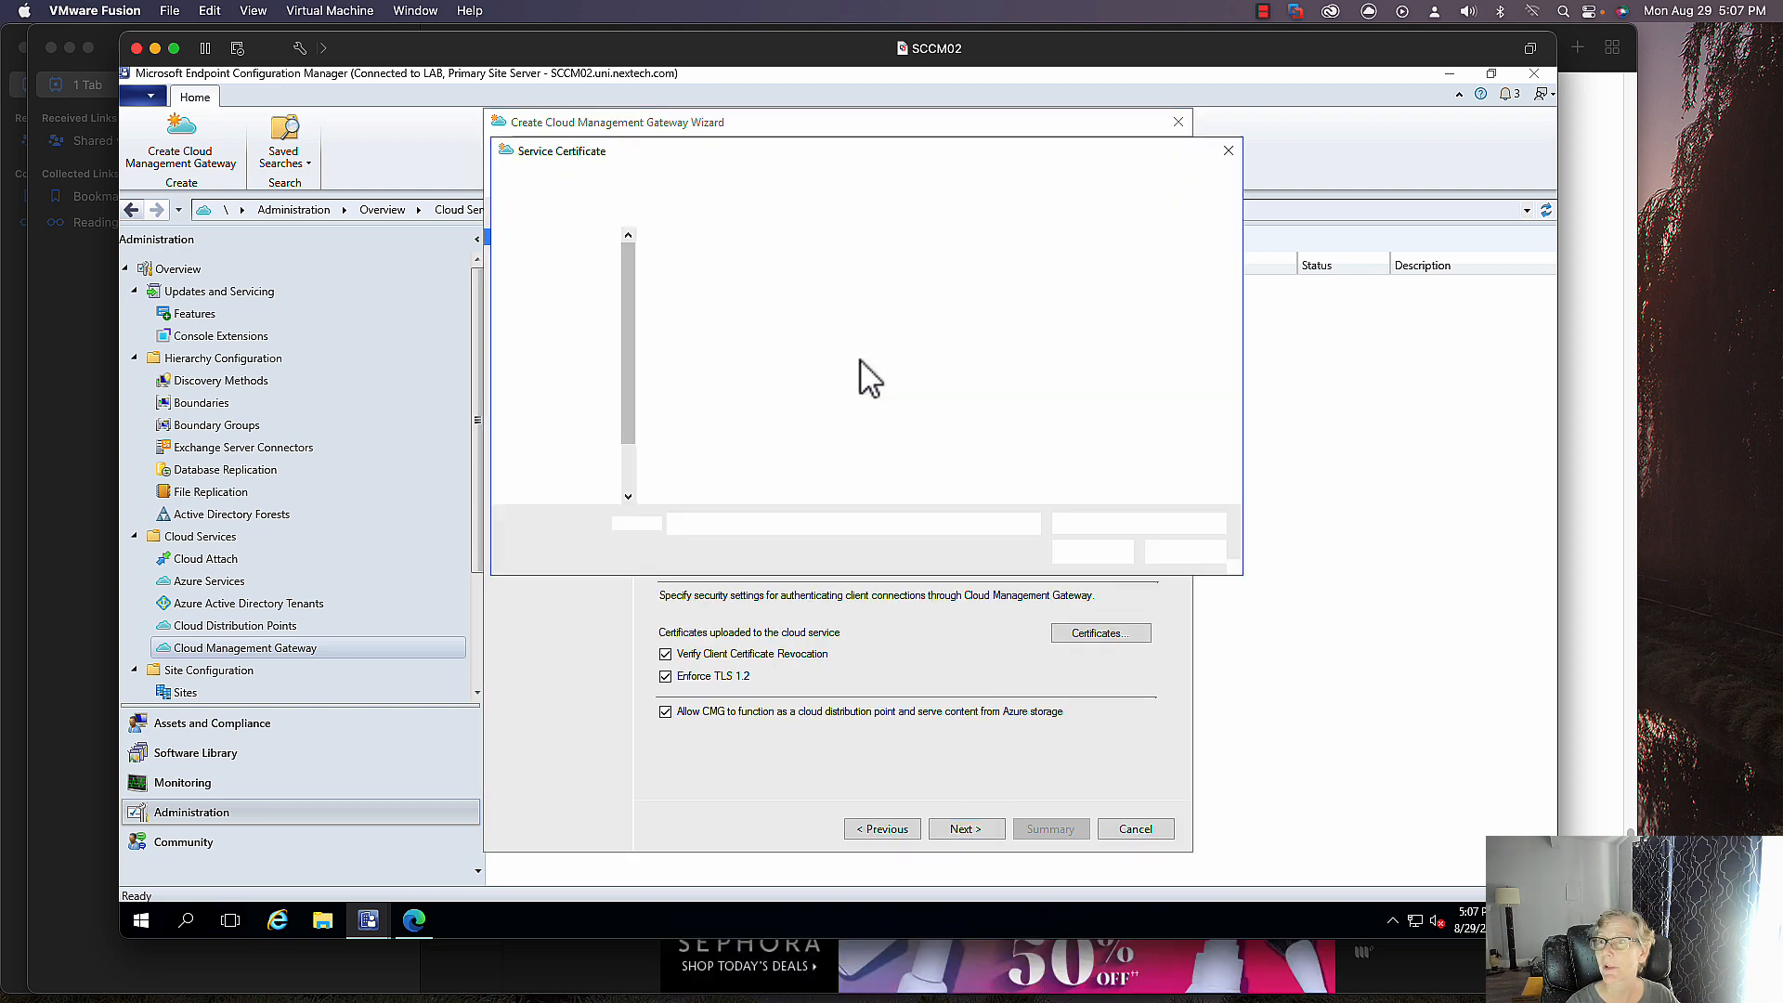
pyautogui.click(711, 288)
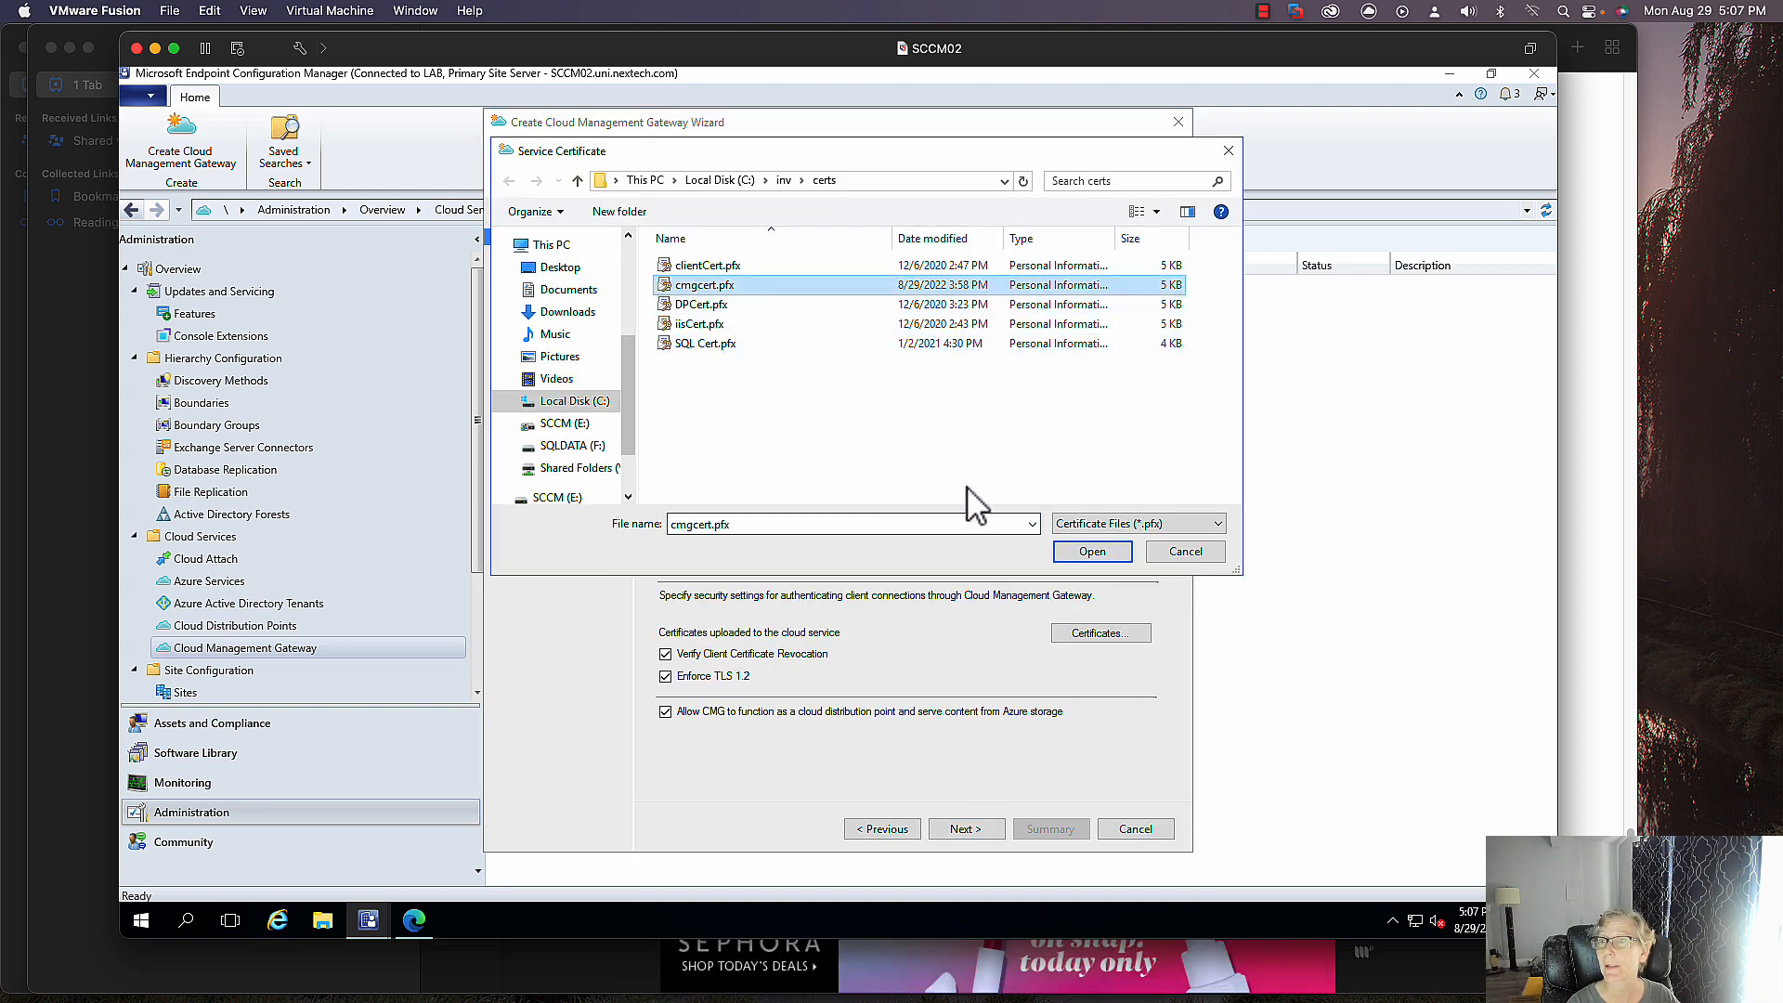
pyautogui.click(1092, 552)
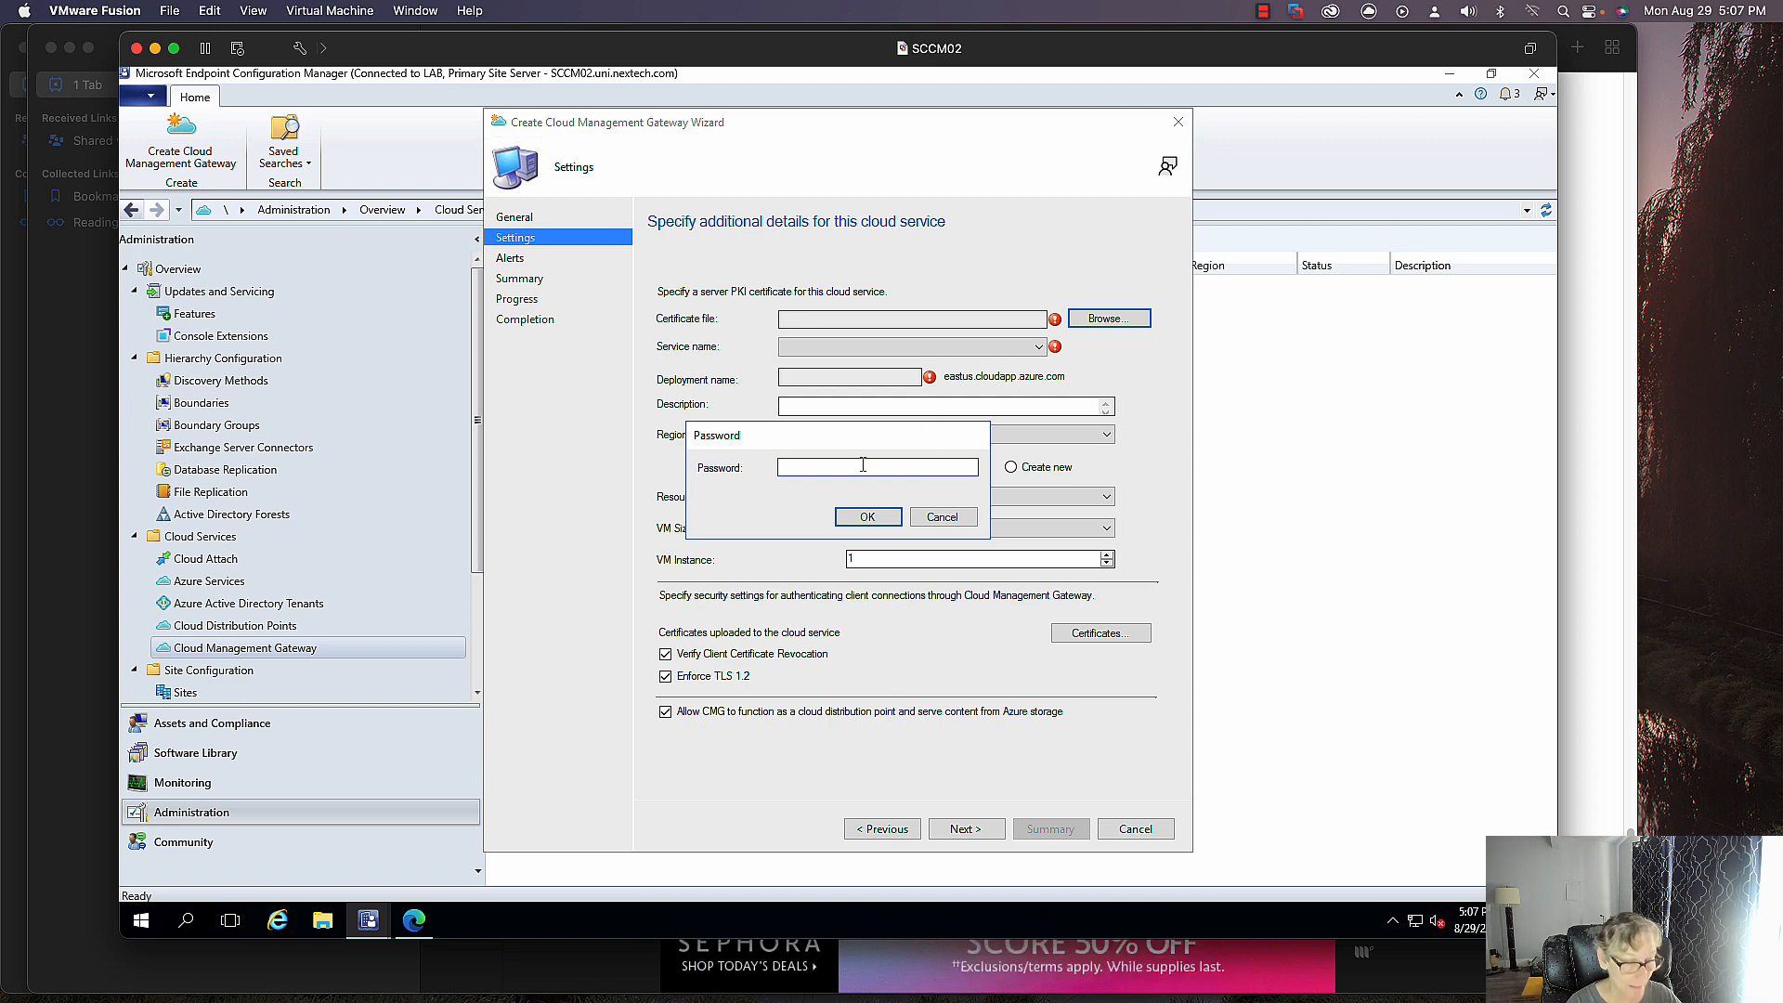
pyautogui.click(868, 517)
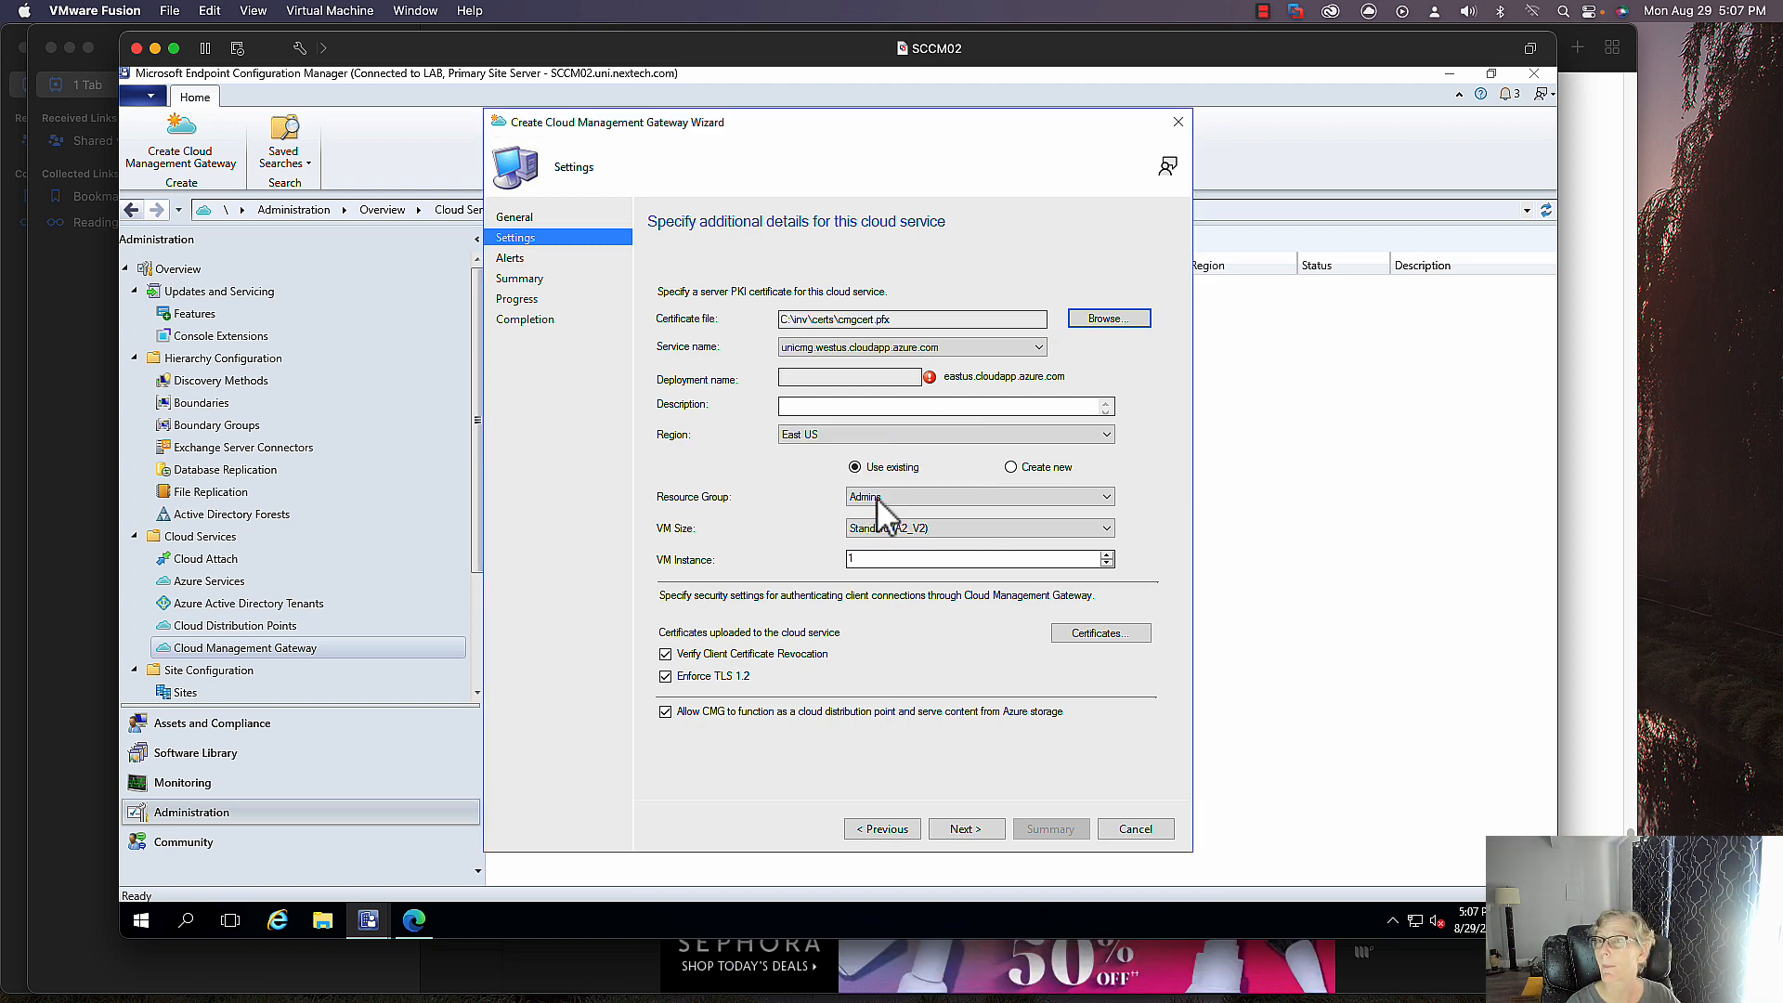
# - Set the gateway's region to West US and assign it to a new resource group named MEM
pyautogui.click(847, 434)
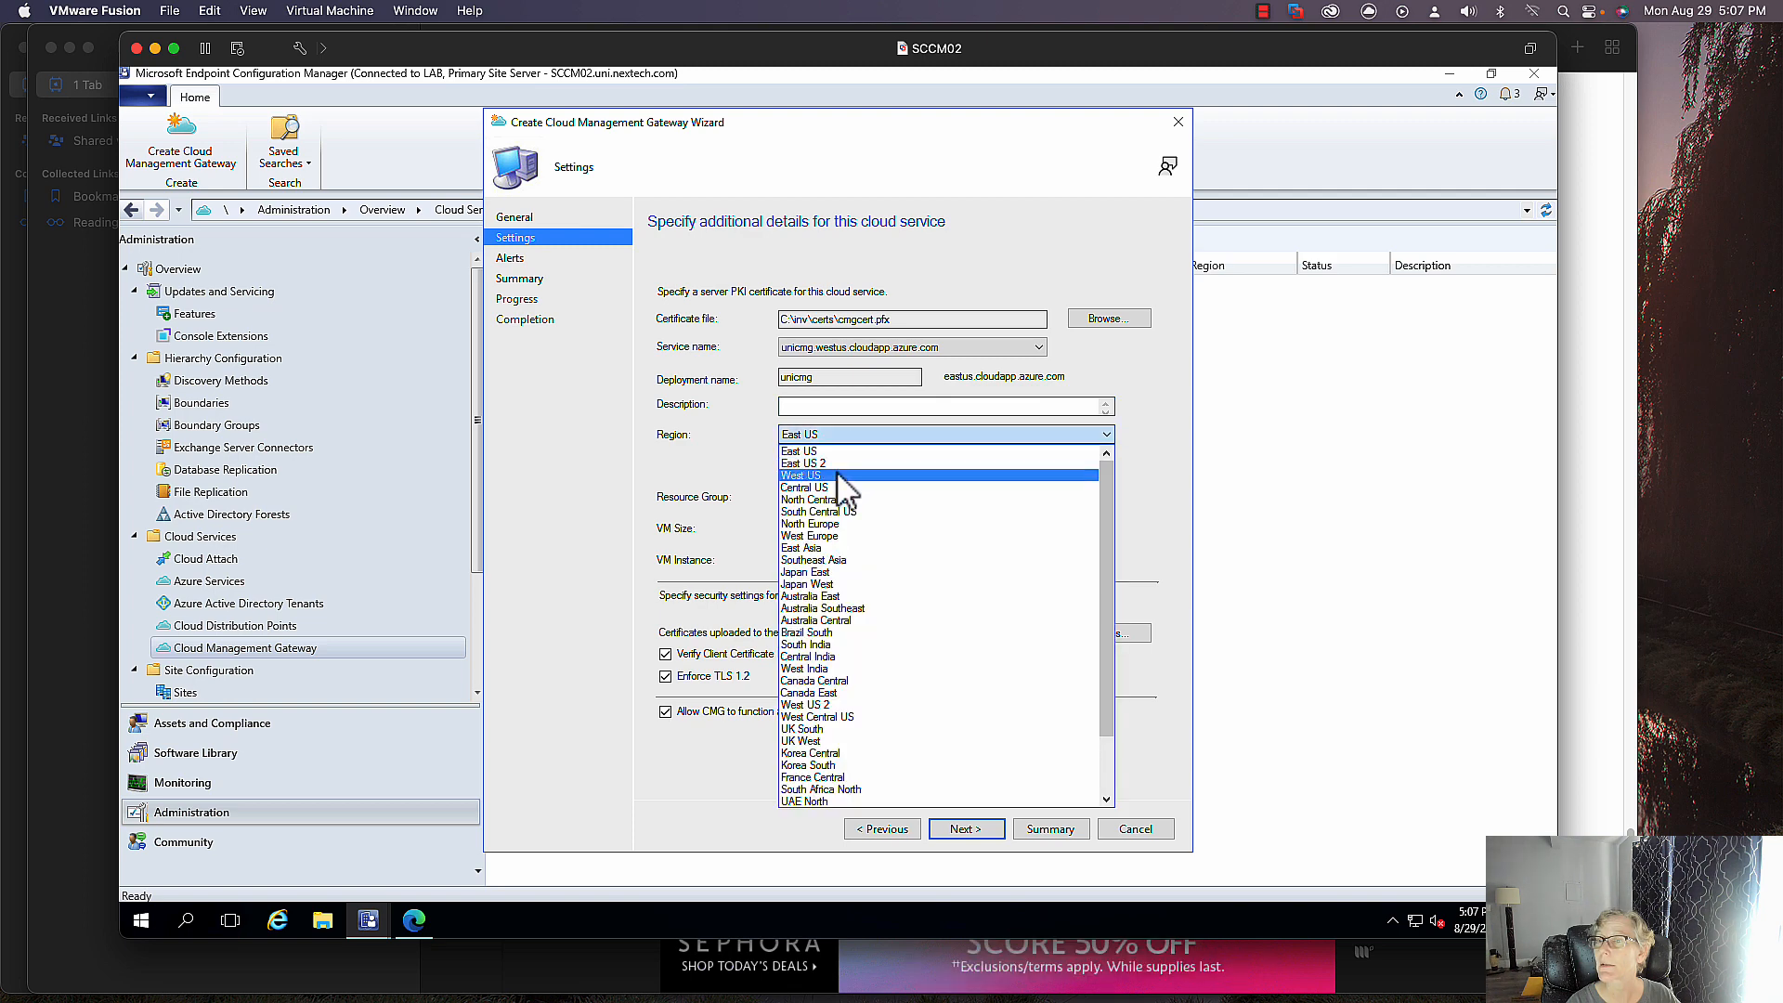
pyautogui.click(840, 475)
pyautogui.click(1012, 468)
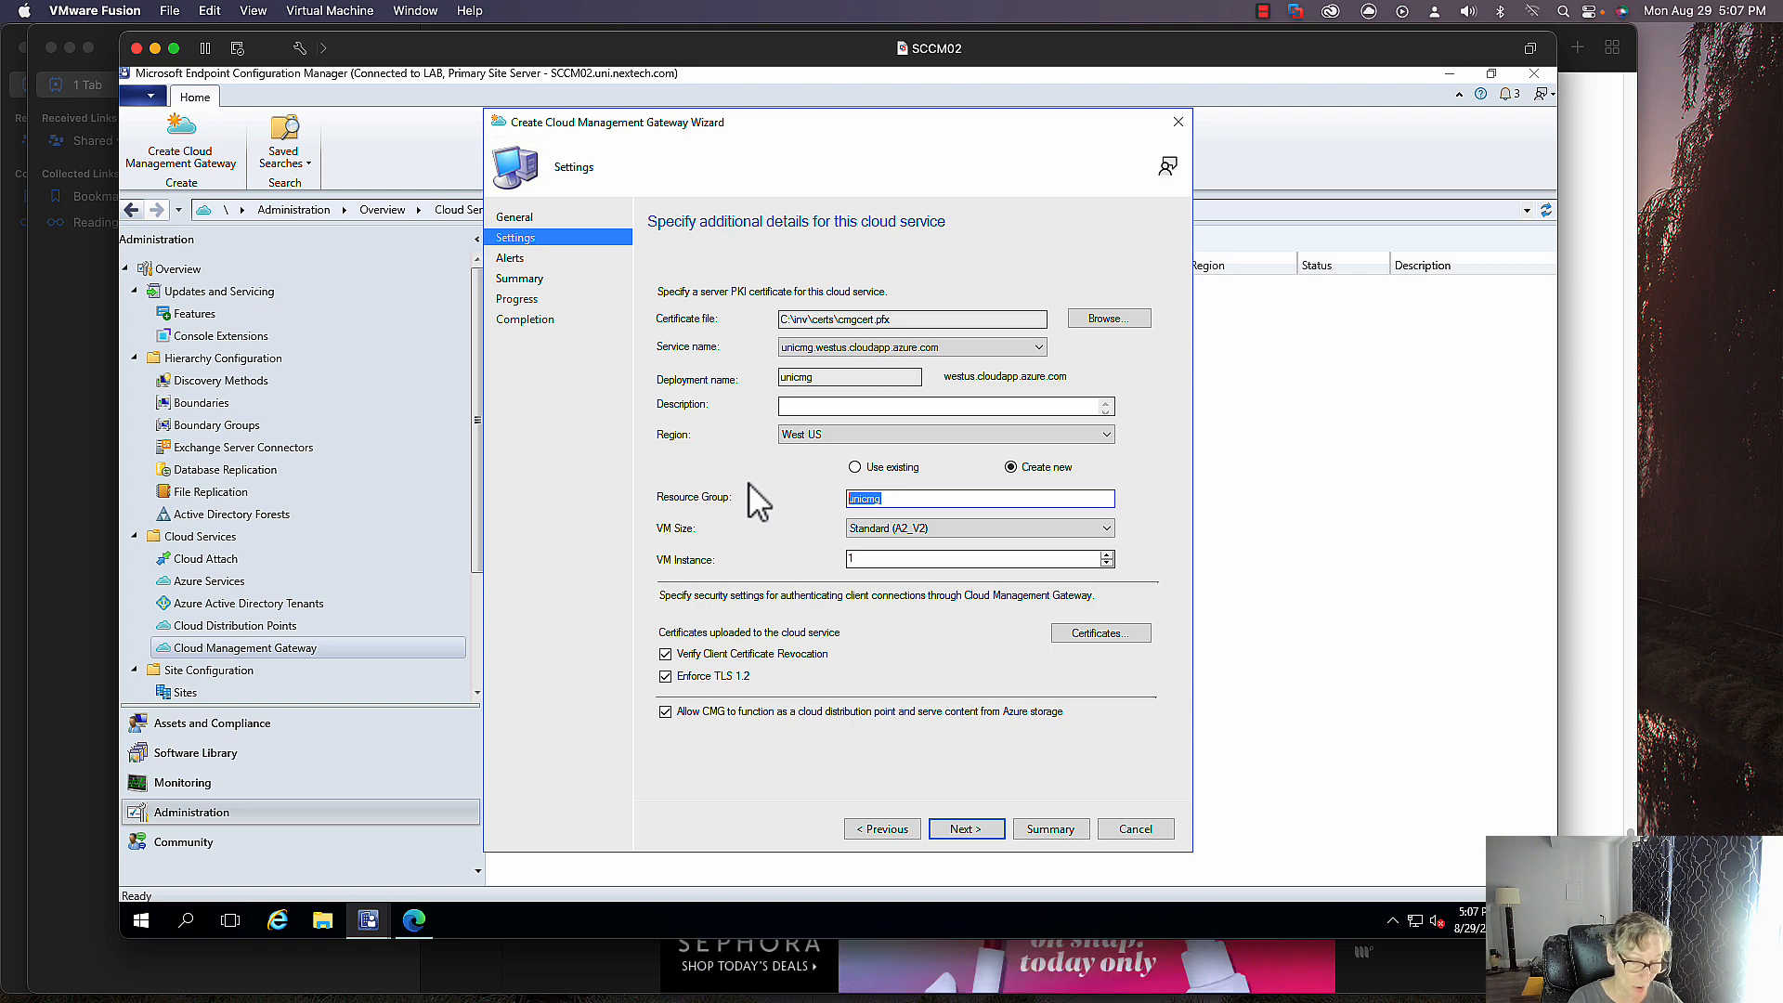
pyautogui.write('MEM')
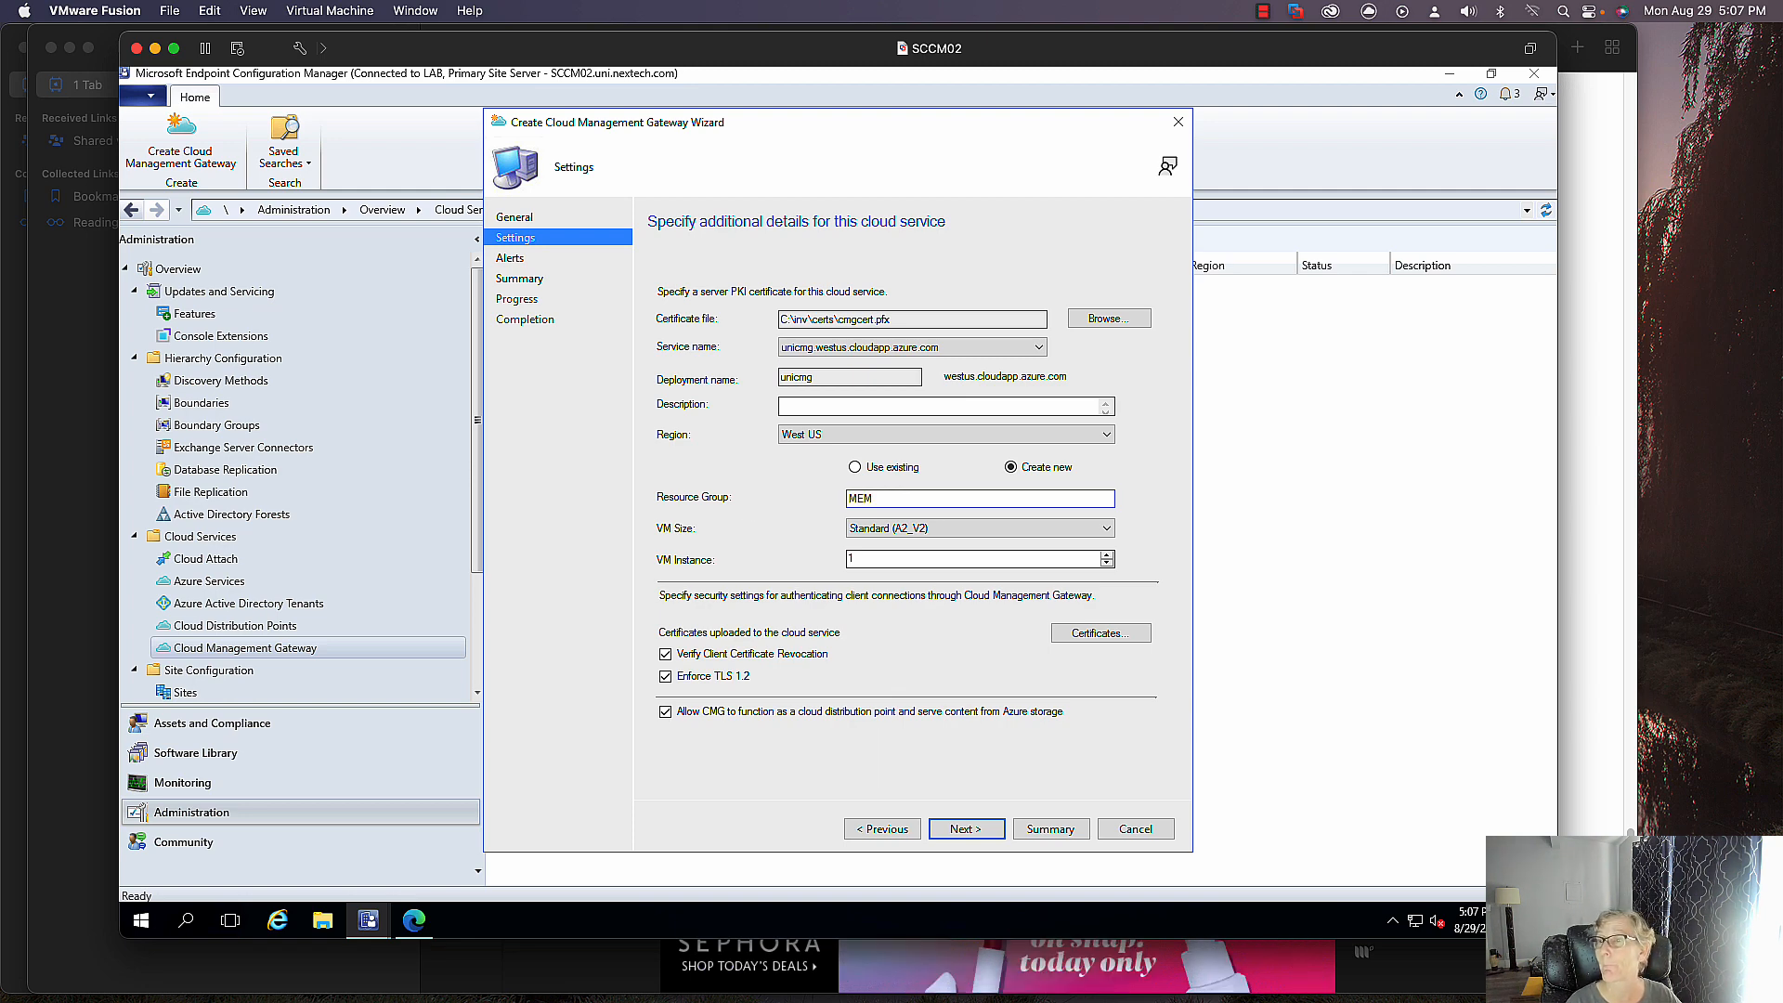
# - Set the VM size to Lab (B2S) and disable Verify Client Certificate Revocation
pyautogui.click(924, 528)
pyautogui.click(905, 545)
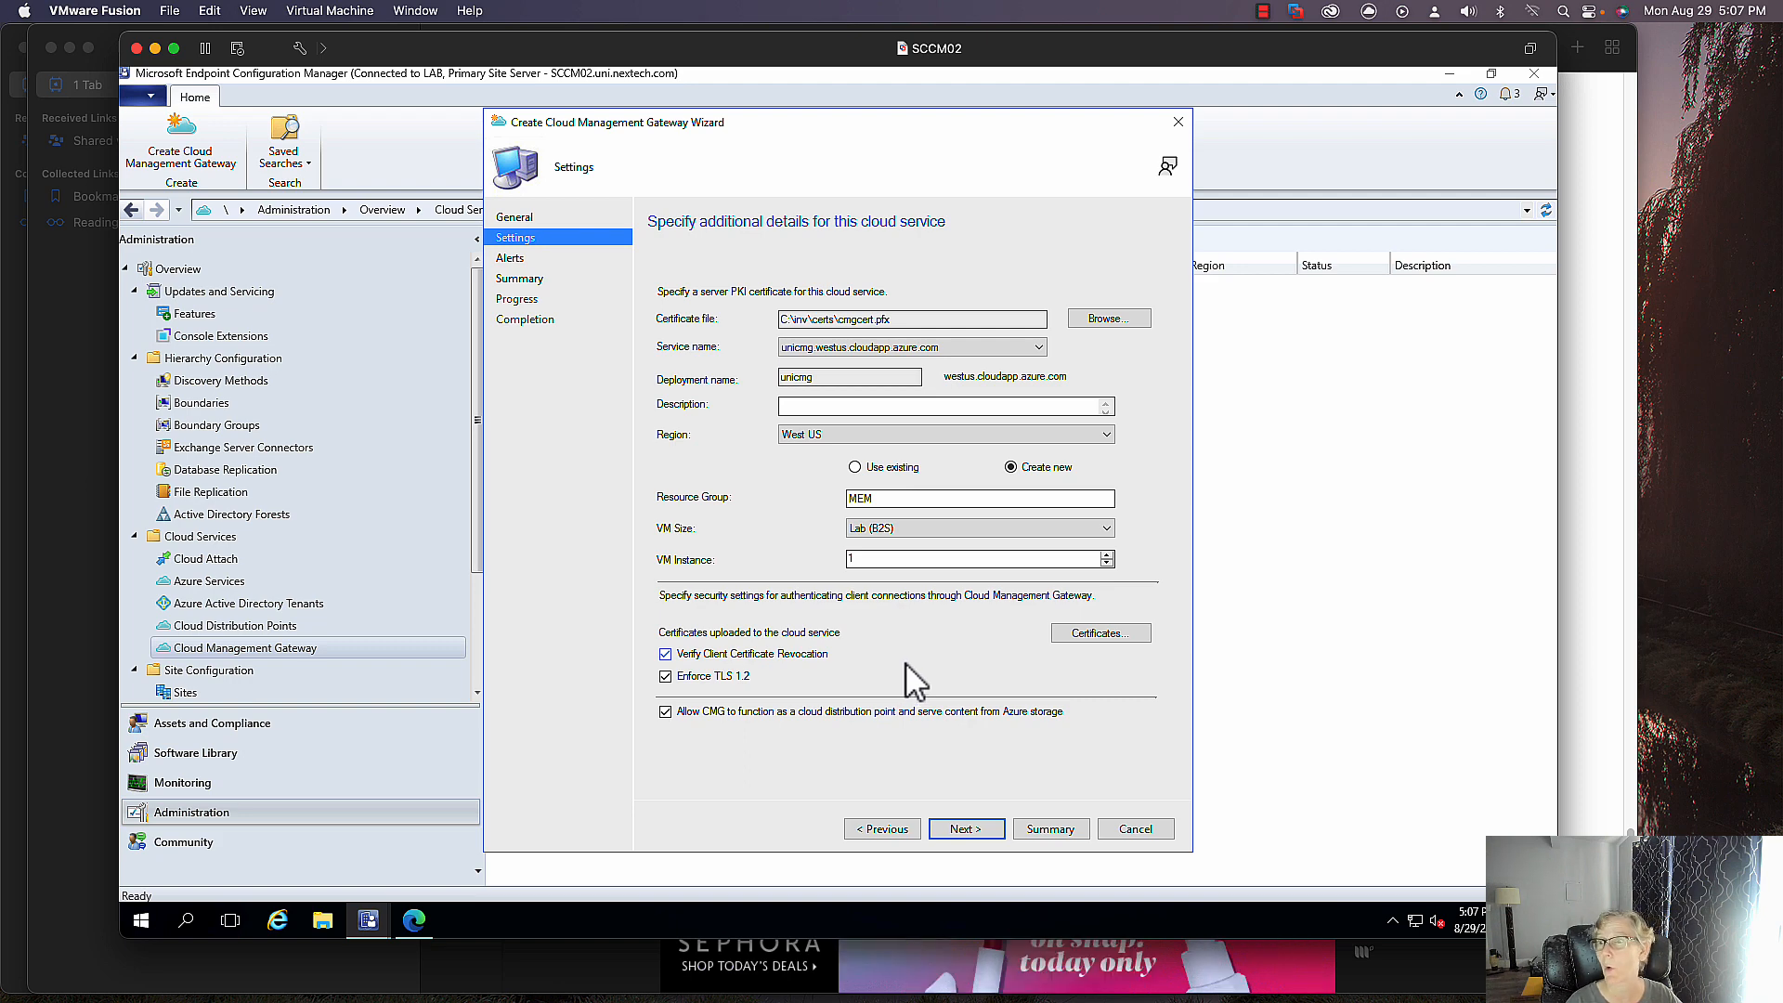
pyautogui.click(934, 529)
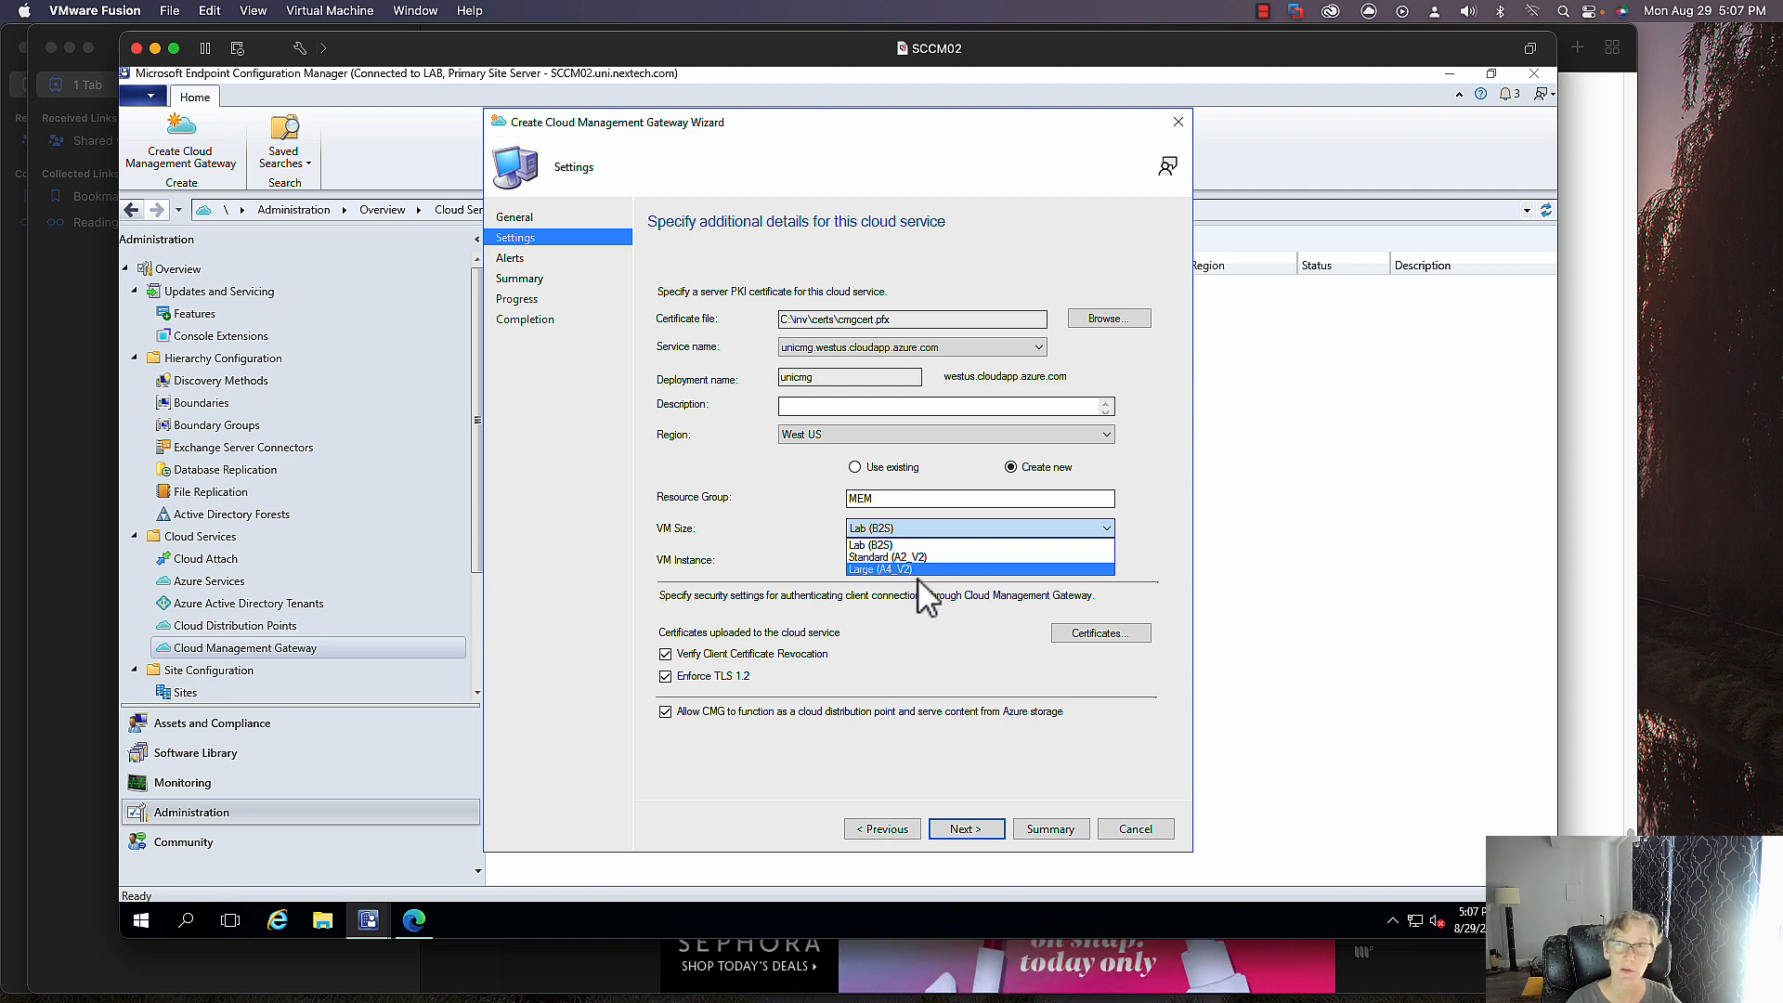
pyautogui.click(896, 543)
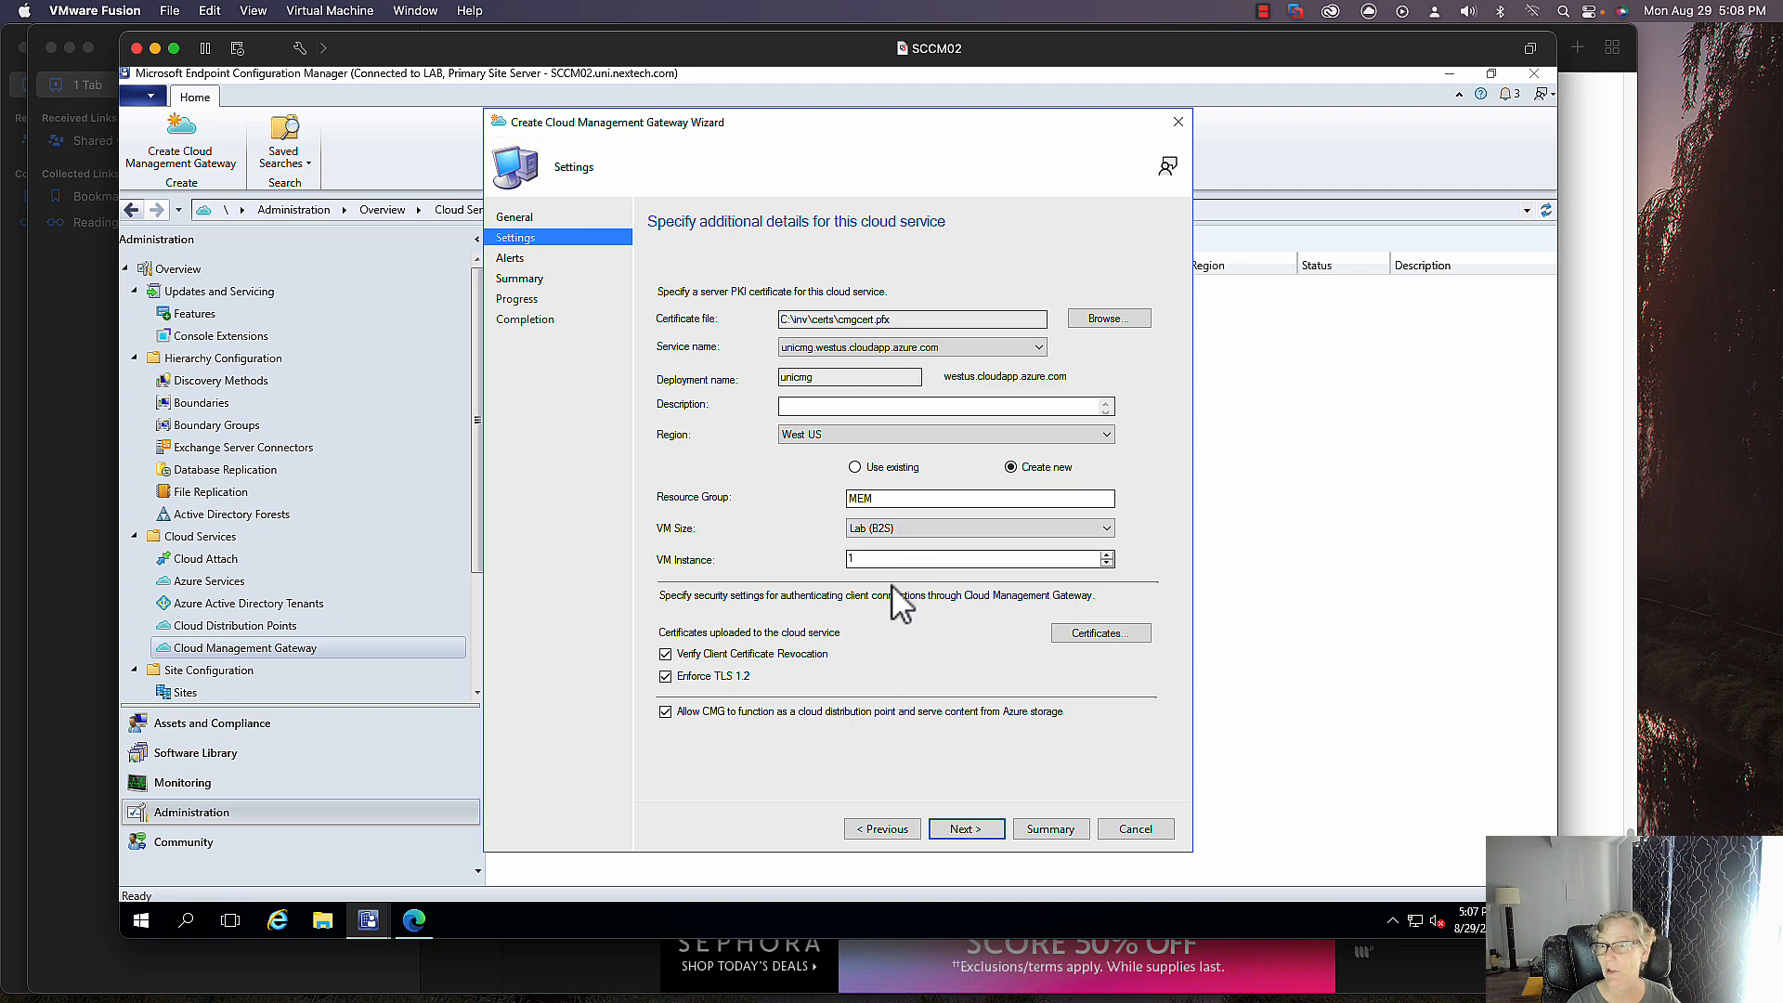
pyautogui.click(666, 654)
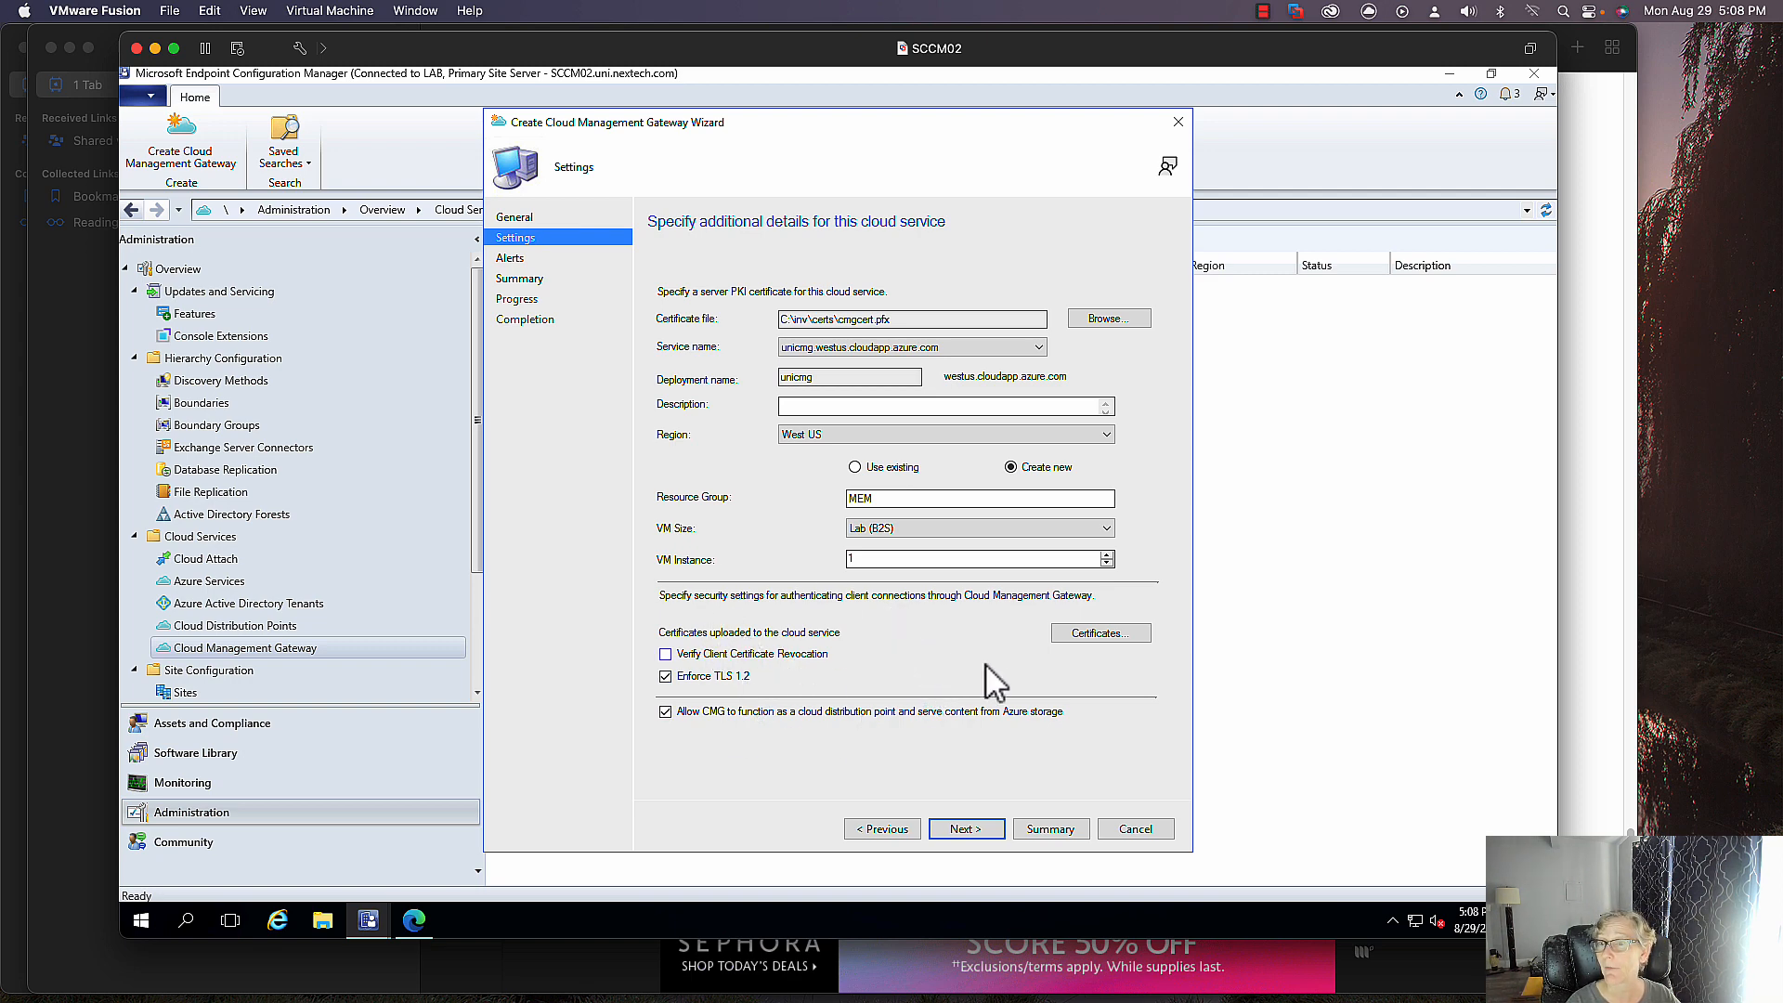
# - Add Root Certificate.cer to the certificates uploaded to the cloud service, using the Trusted Root Certification Authorities store
pyautogui.click(1100, 633)
pyautogui.click(1091, 427)
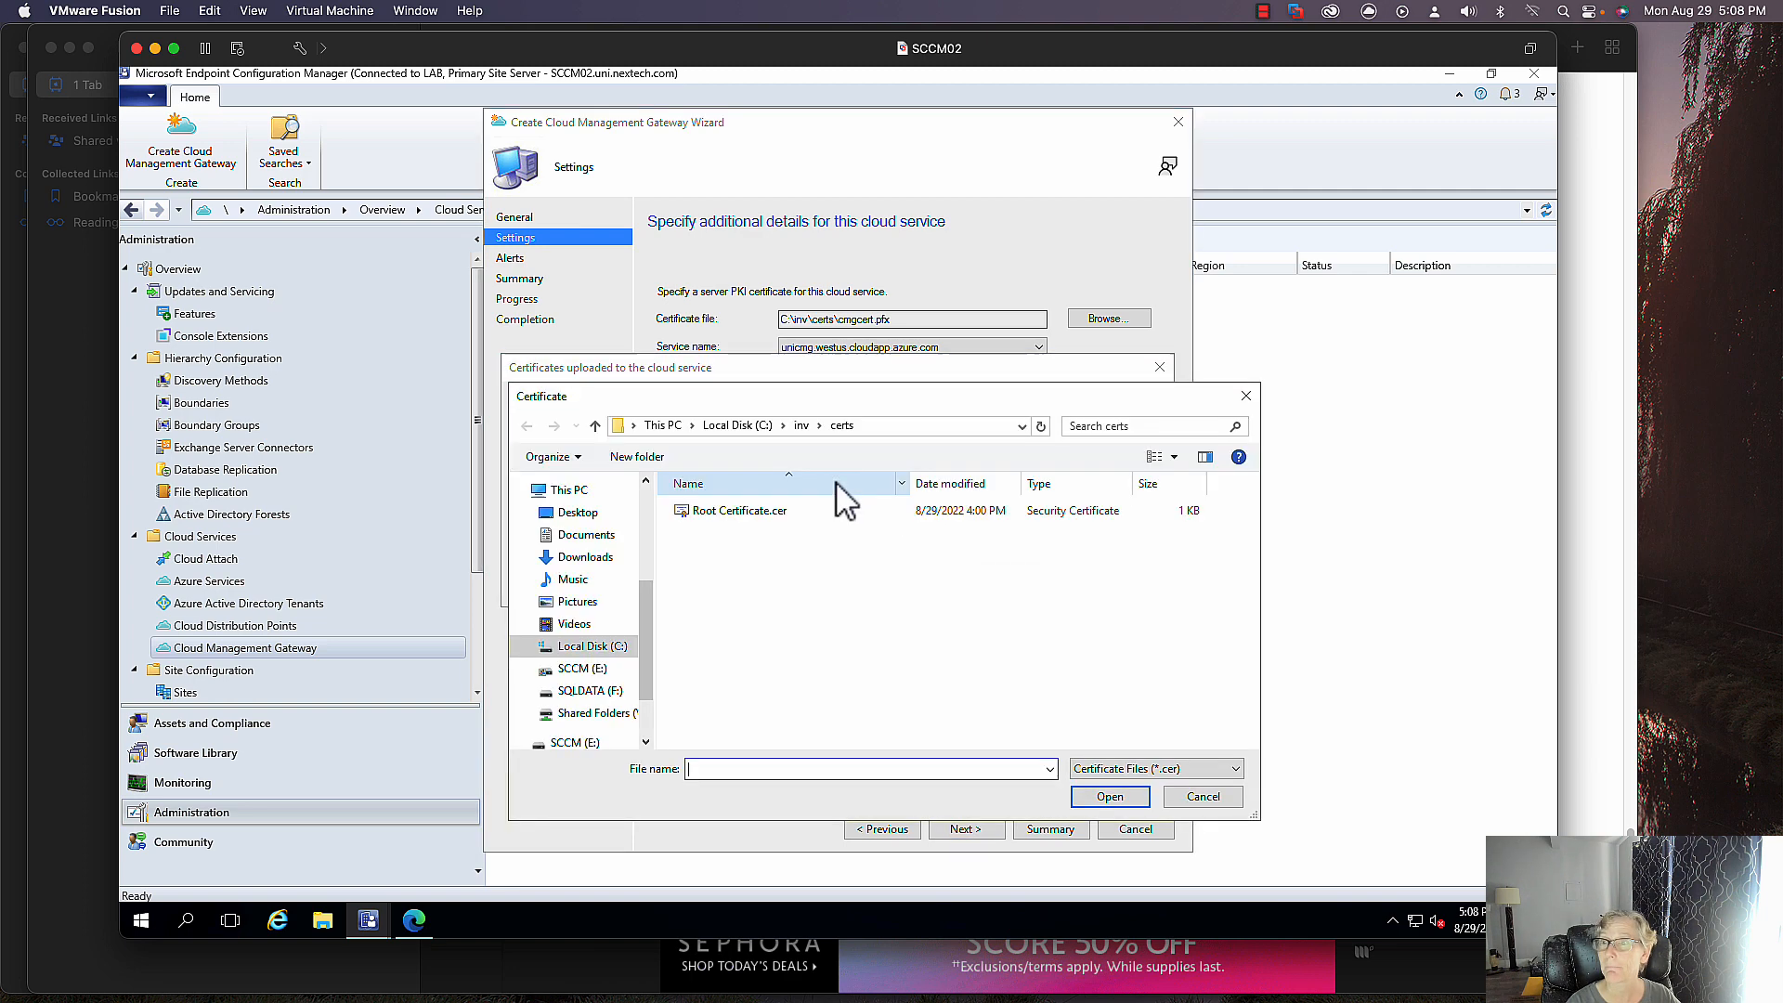
pyautogui.click(748, 511)
pyautogui.click(1110, 798)
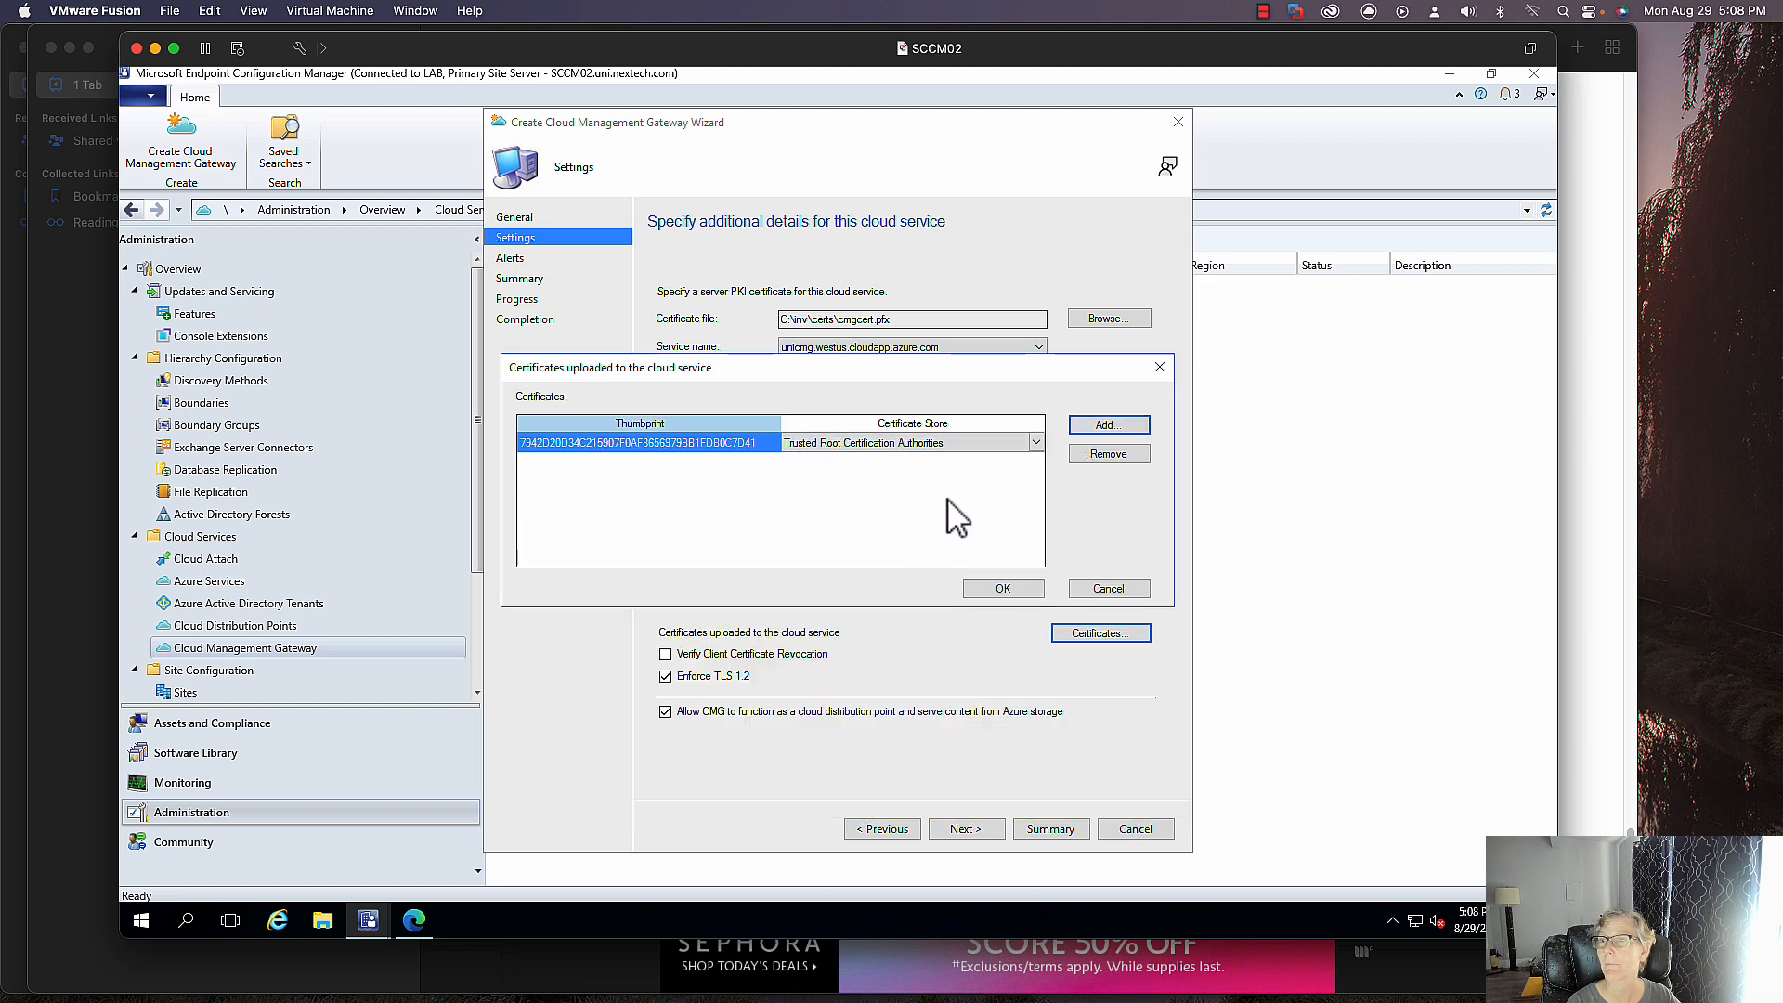
pyautogui.click(1016, 592)
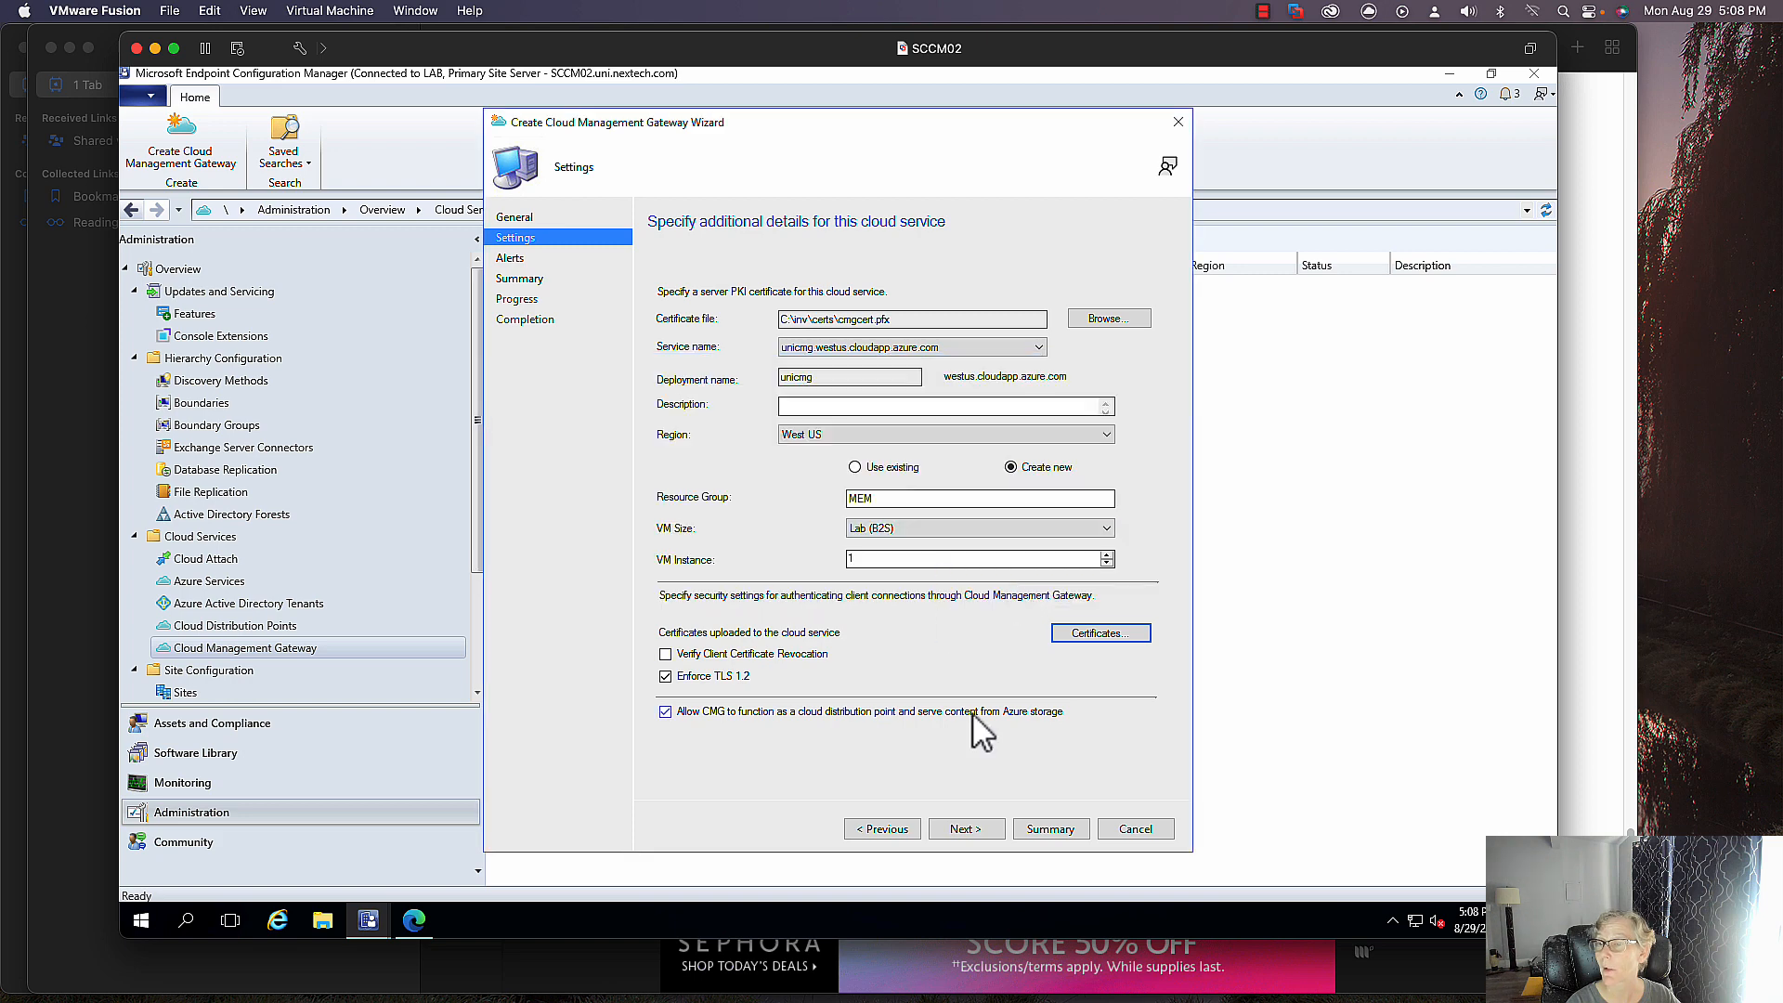
# - Accept the default alert thresholds and complete the wizard to create the unicmg cloud management gateway
pyautogui.click(972, 836)
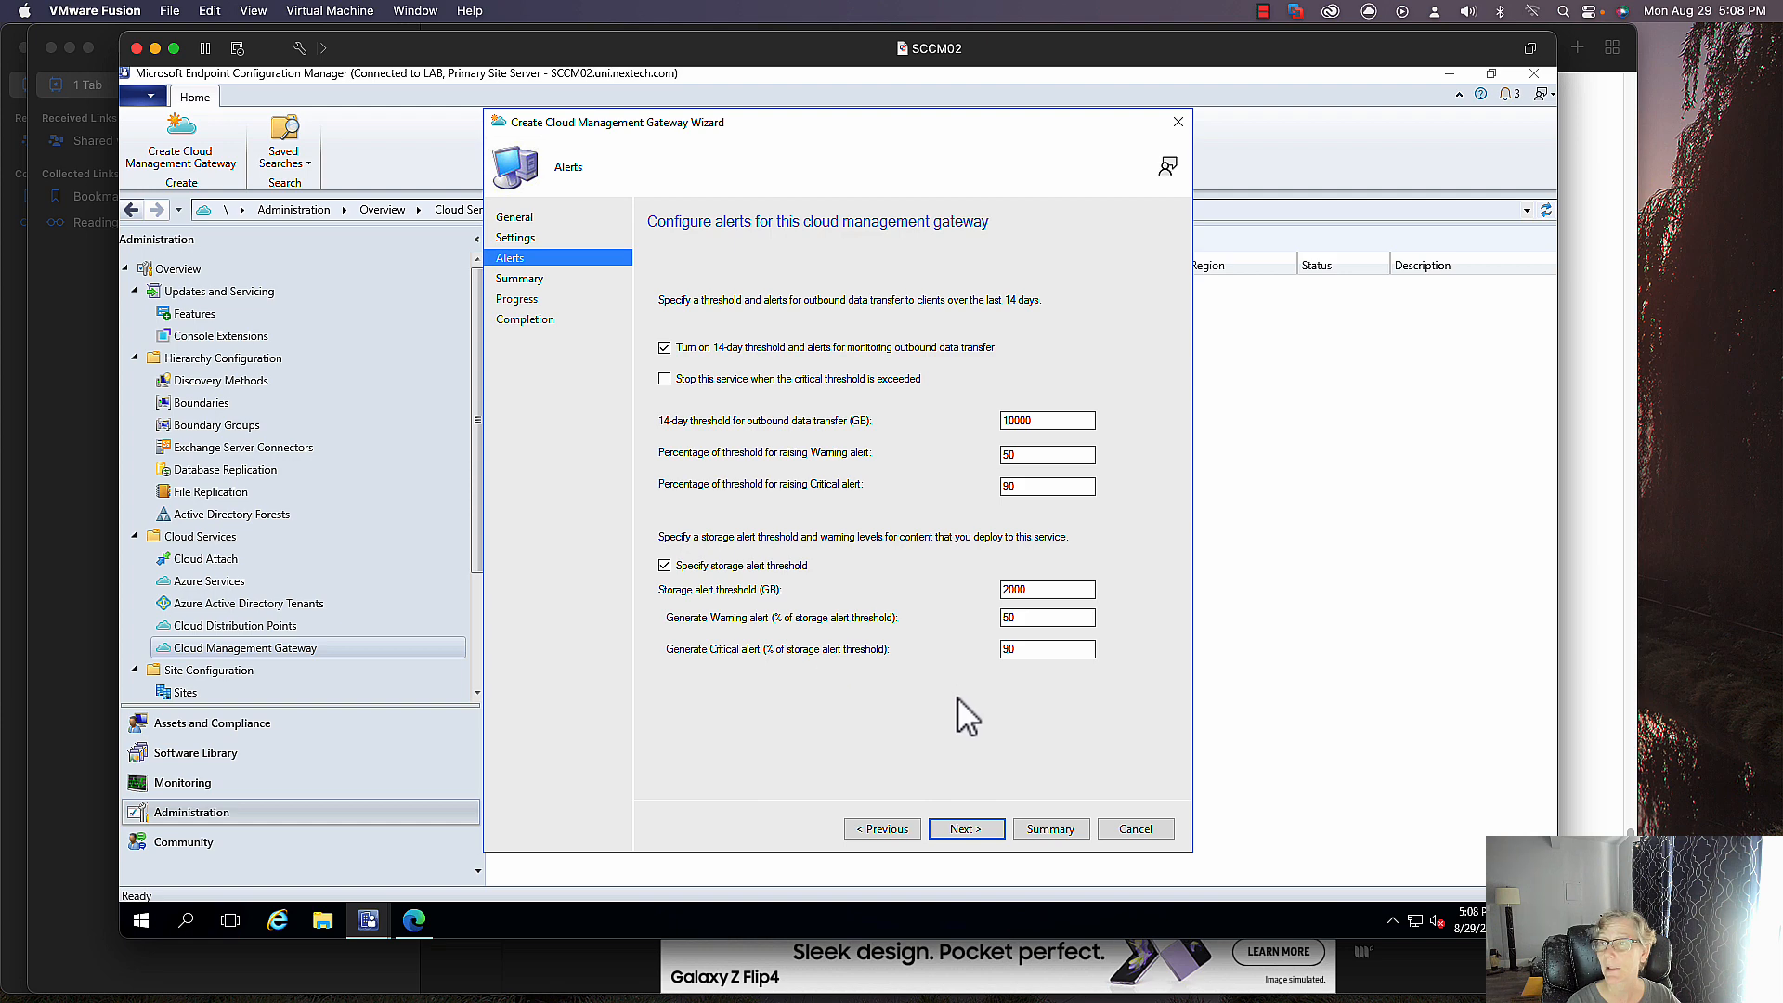
pyautogui.click(971, 829)
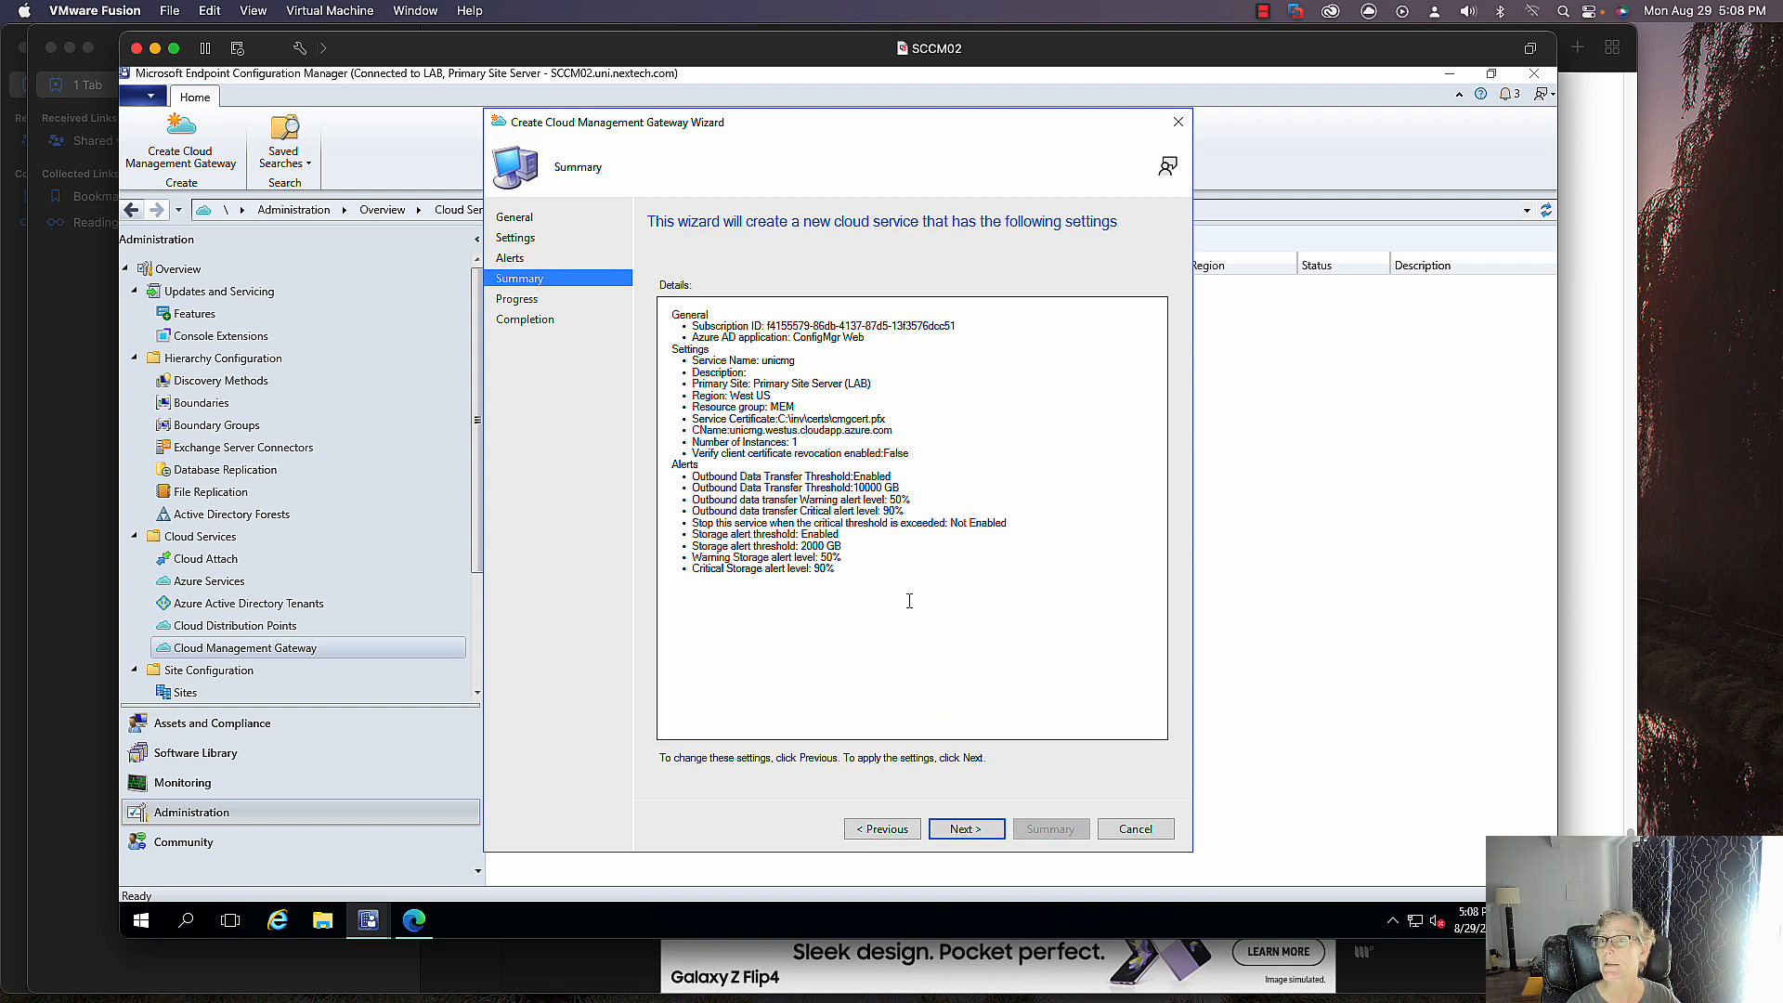
pyautogui.click(961, 830)
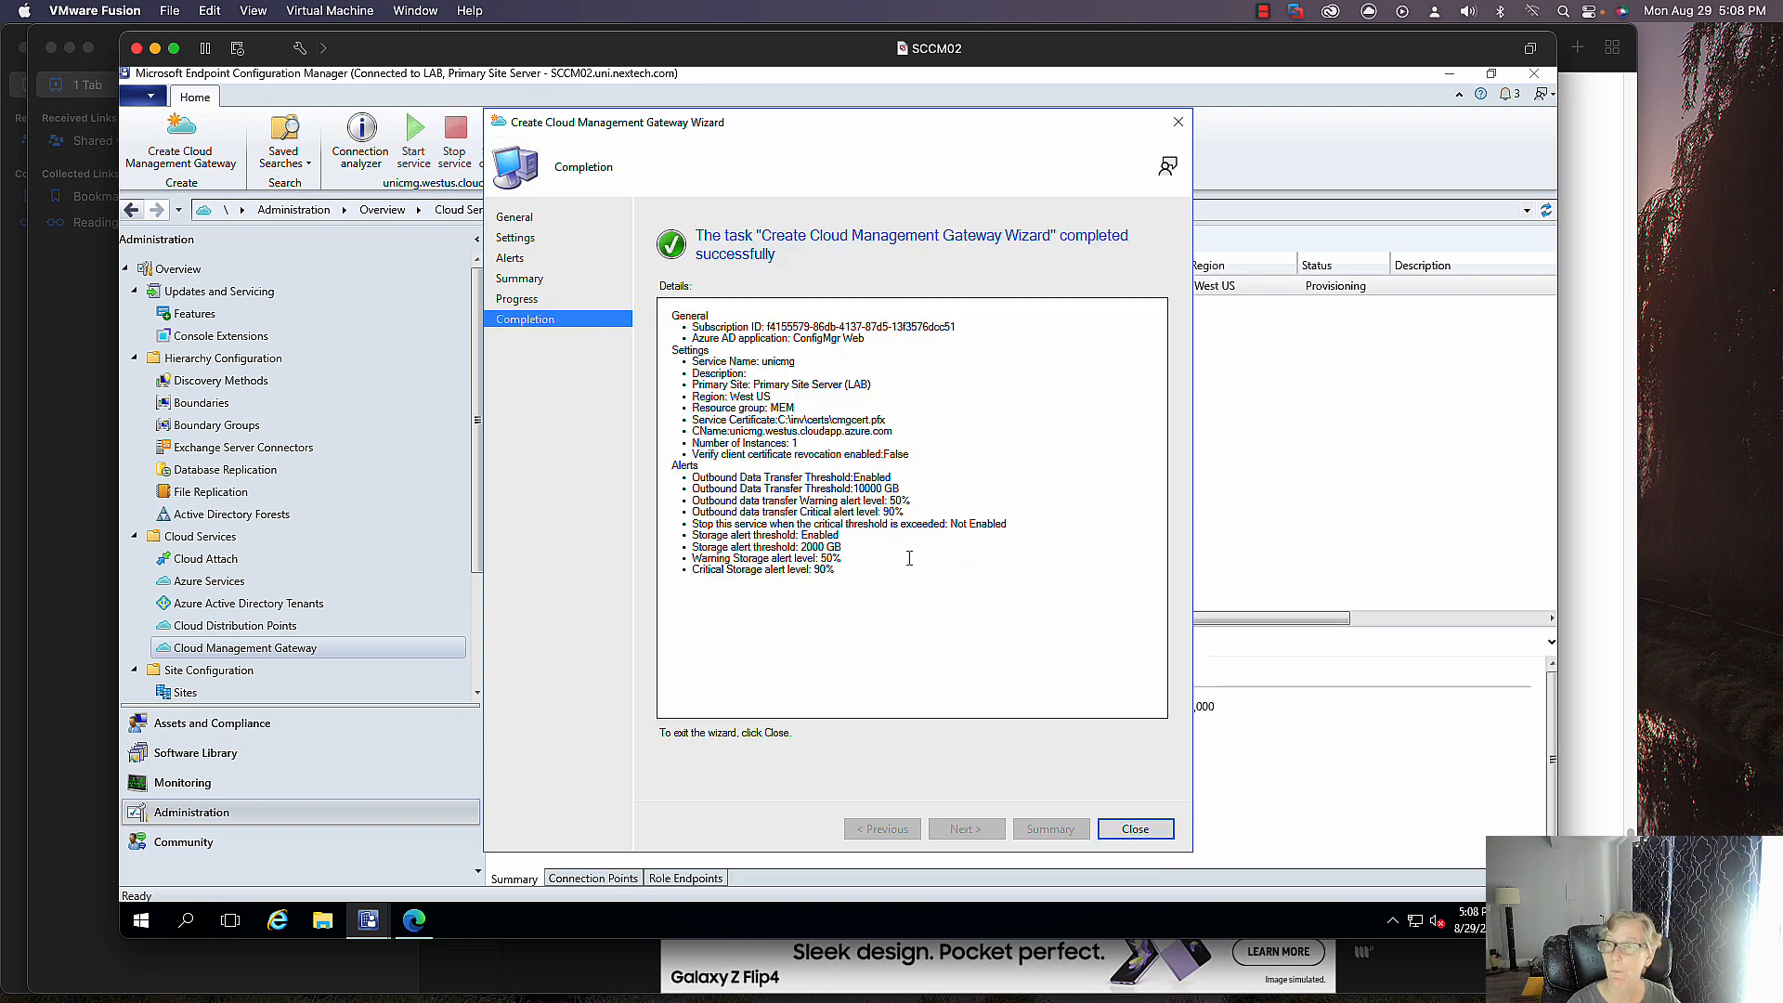
pyautogui.click(1148, 834)
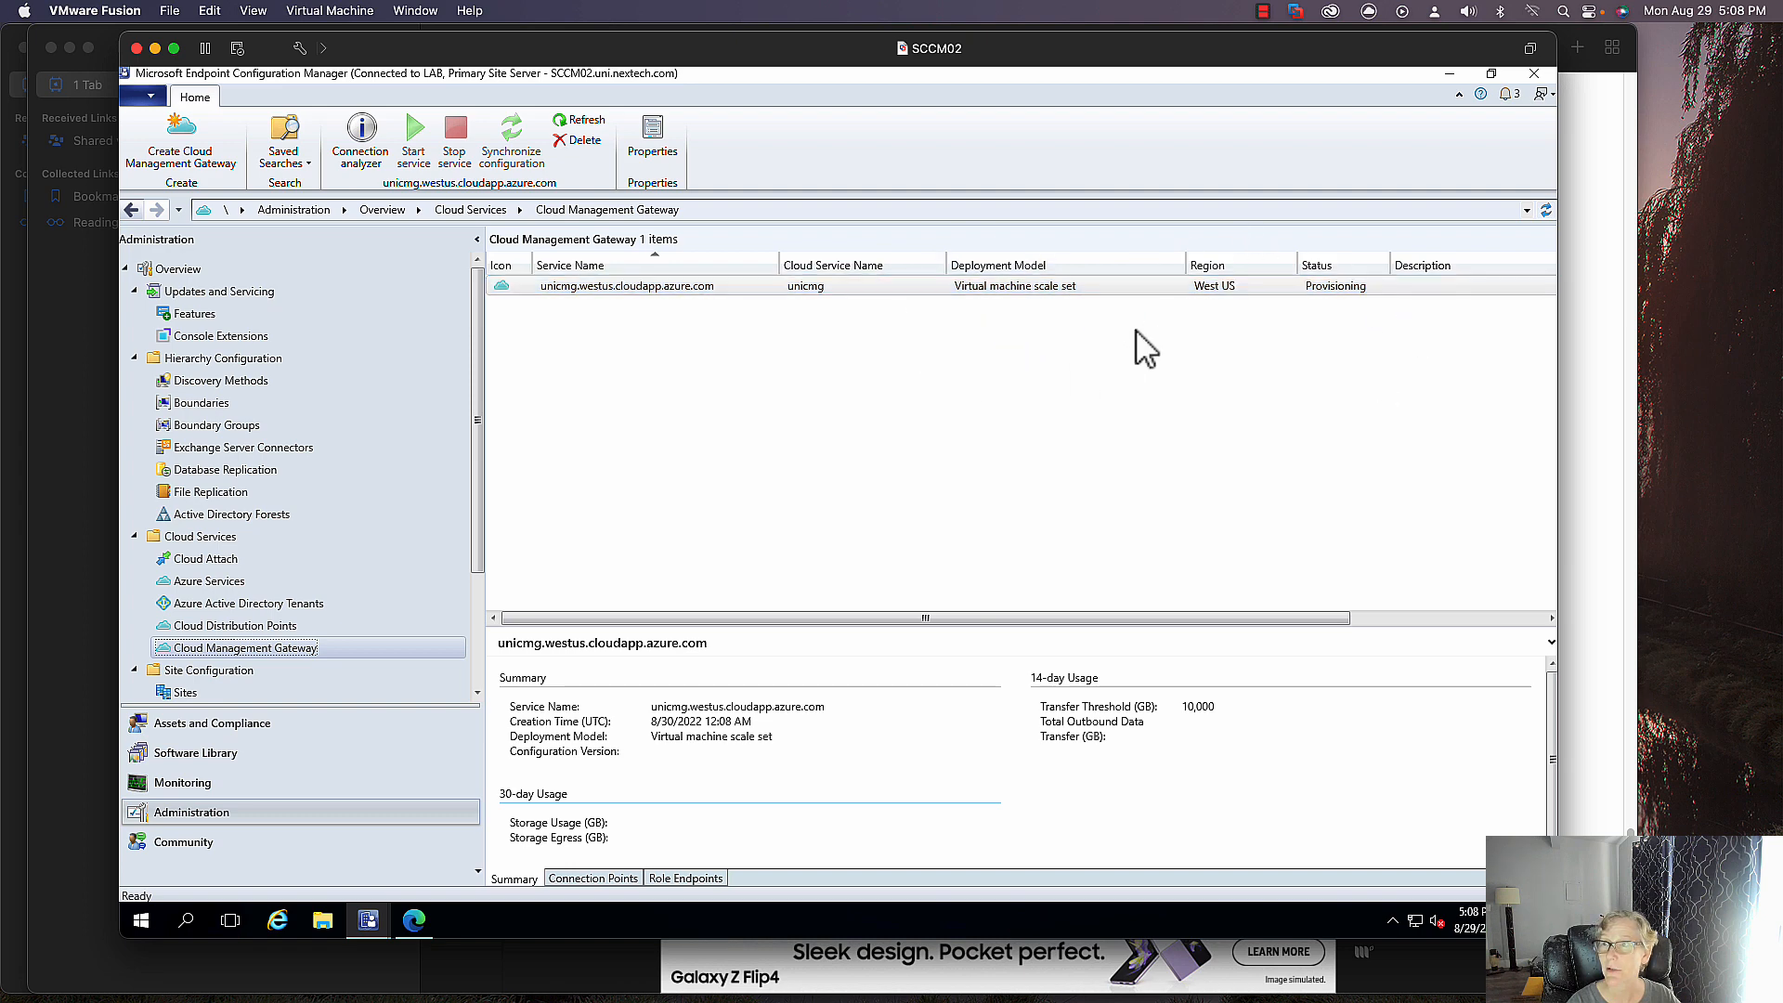
pyautogui.moveTo(778, 259); pyautogui.dragTo(743, 259)
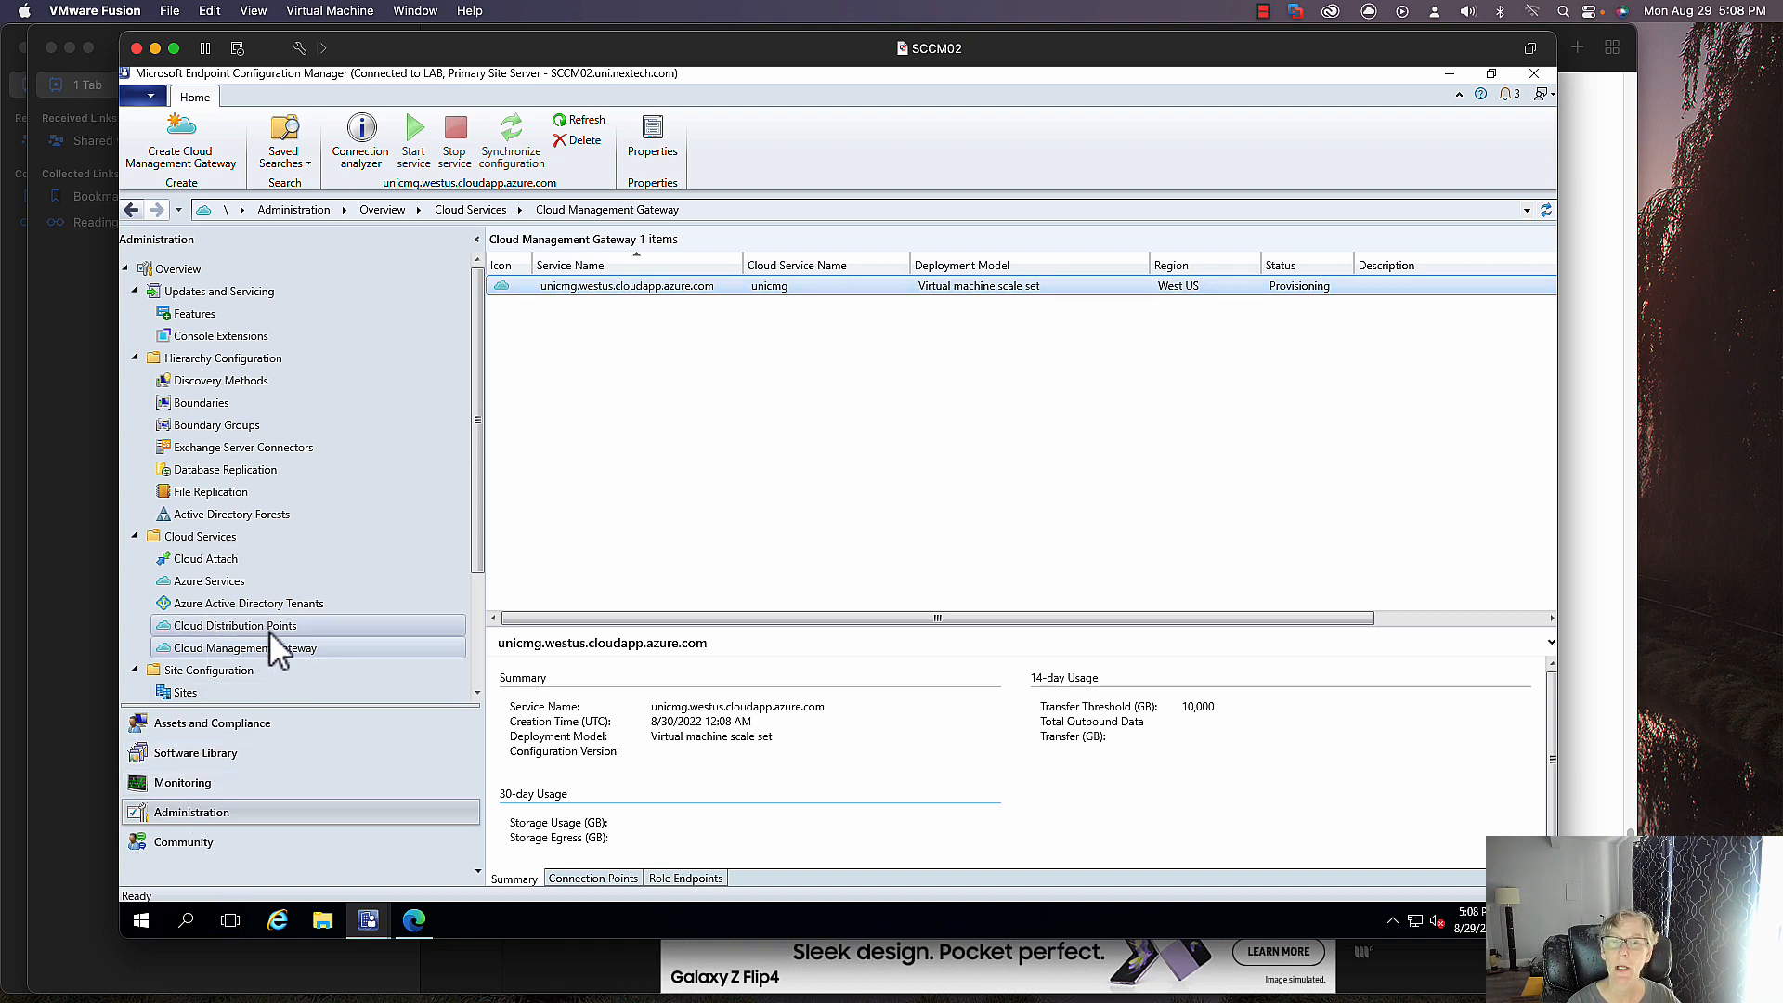
# - Review the client connection and cloud management gateway traffic settings of the management point on SCCM02.uni.nextech.com
pyautogui.click(134, 538)
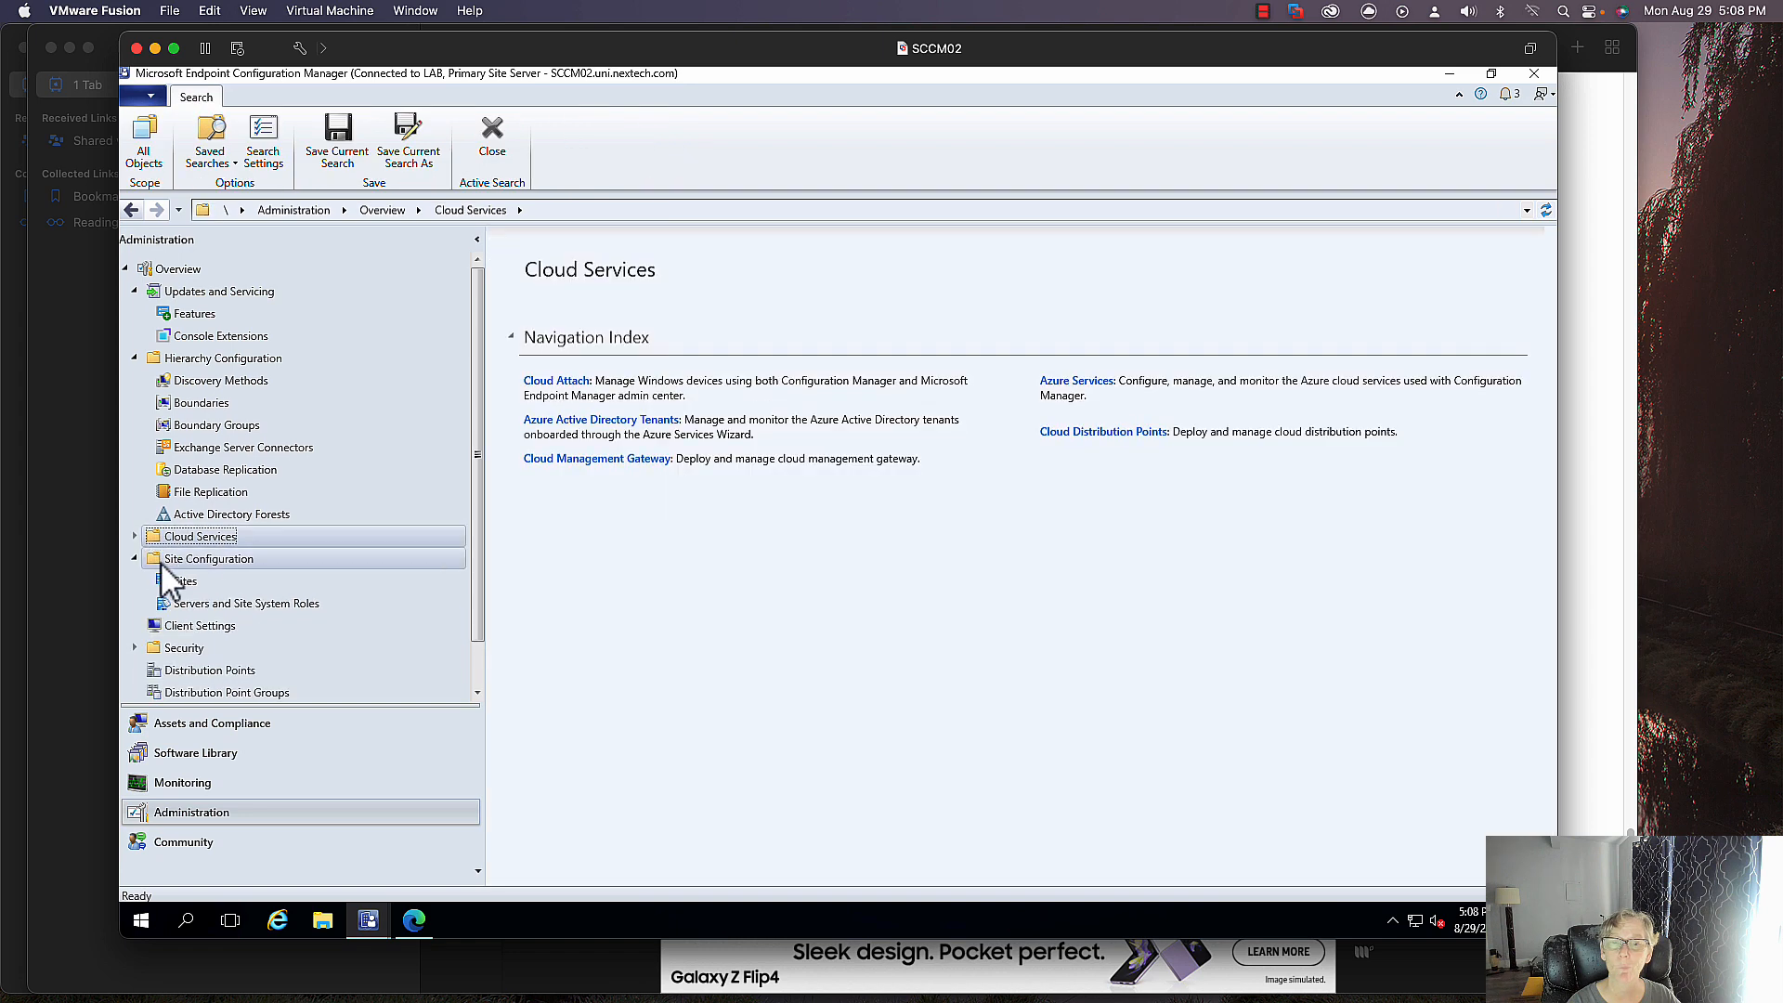
pyautogui.click(191, 603)
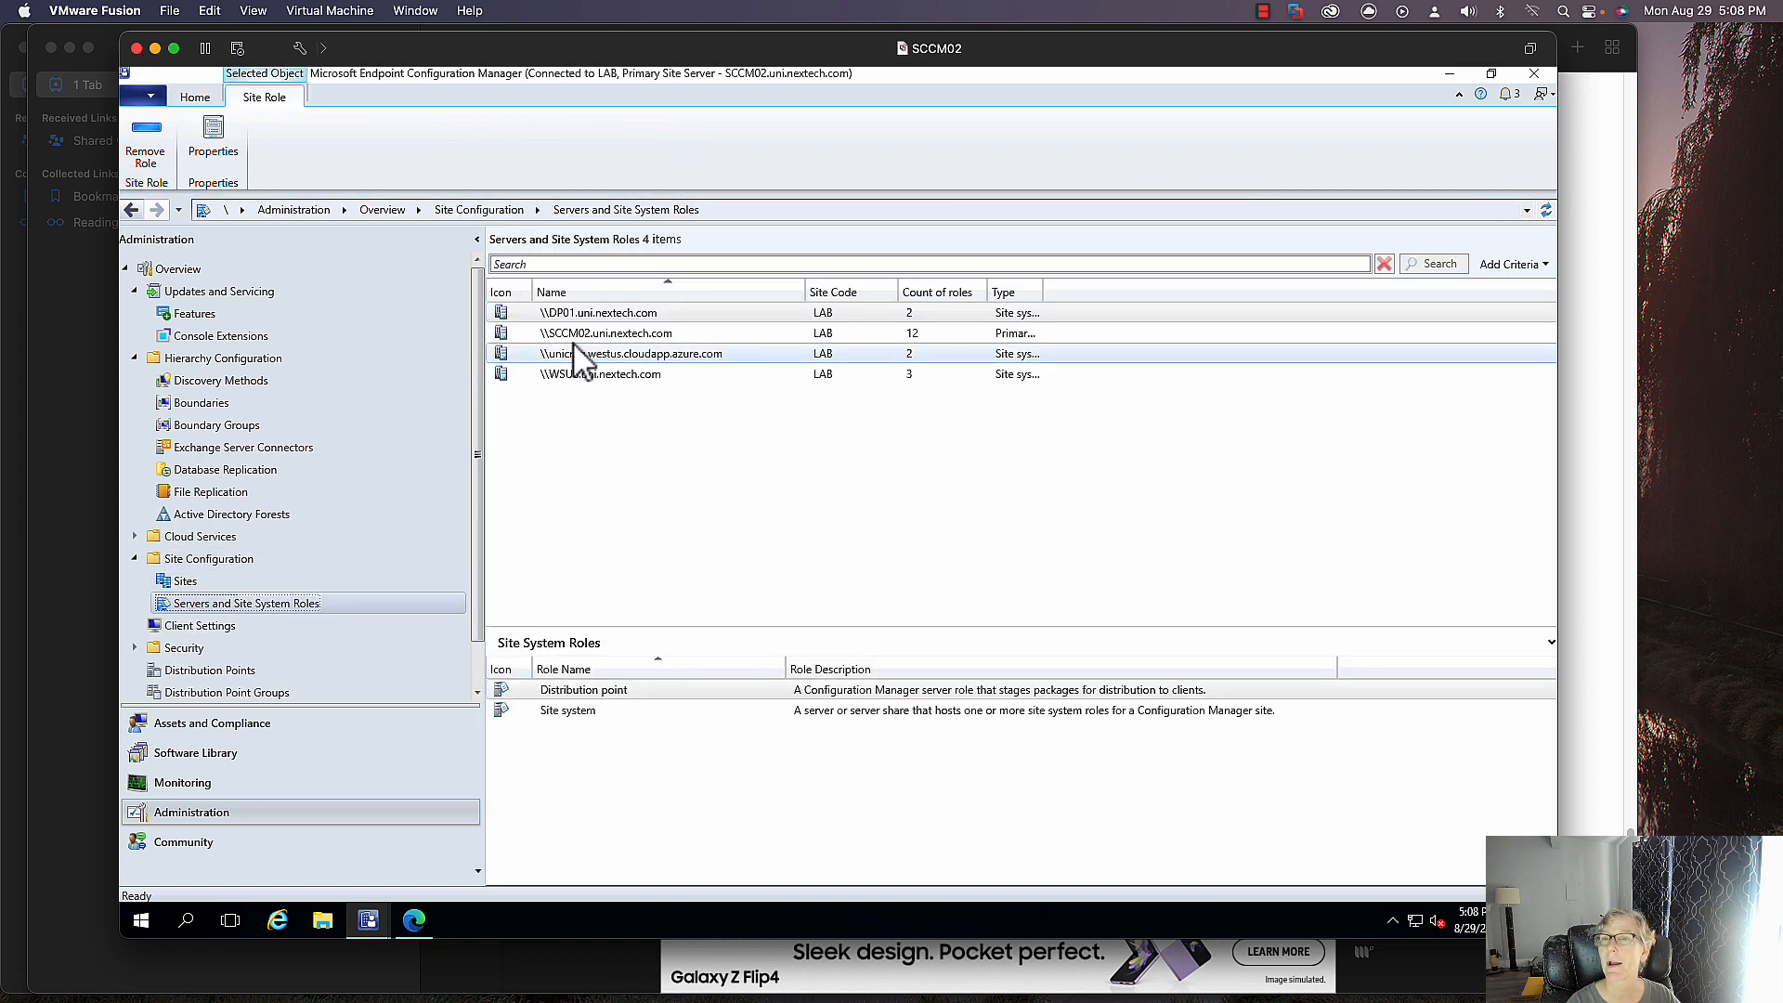
pyautogui.click(594, 333)
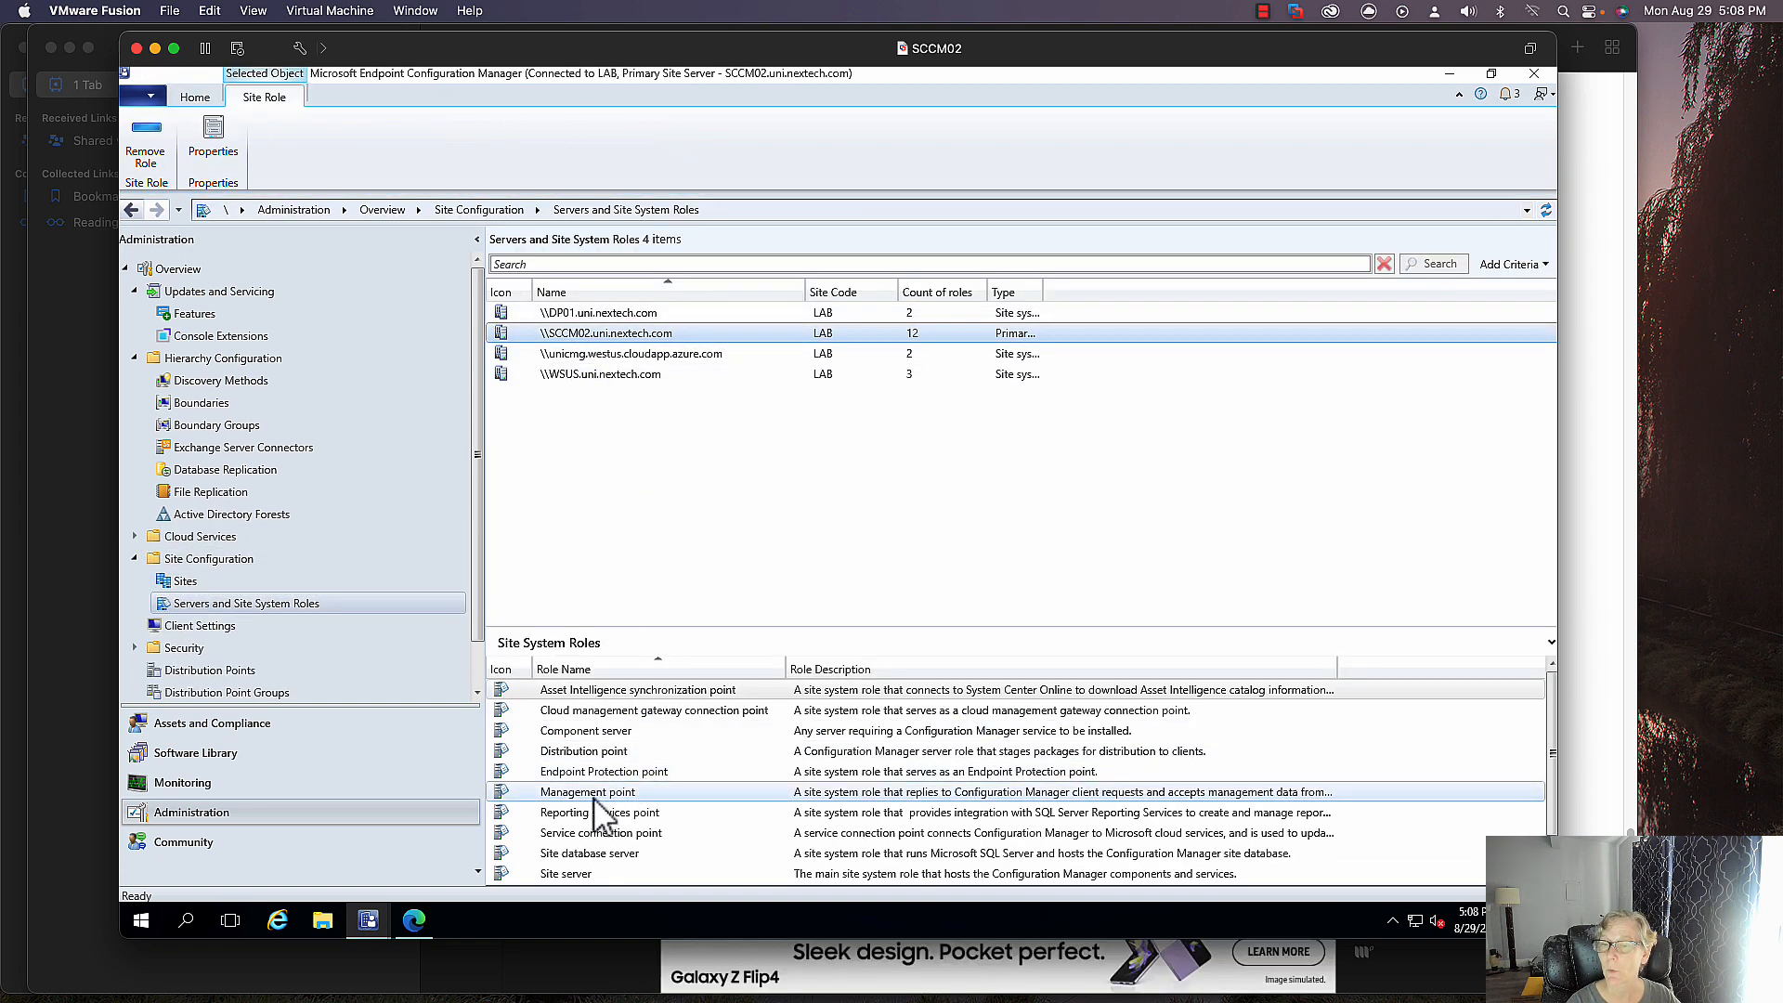
pyautogui.click(595, 795)
pyautogui.rightClick(591, 794)
pyautogui.click(647, 833)
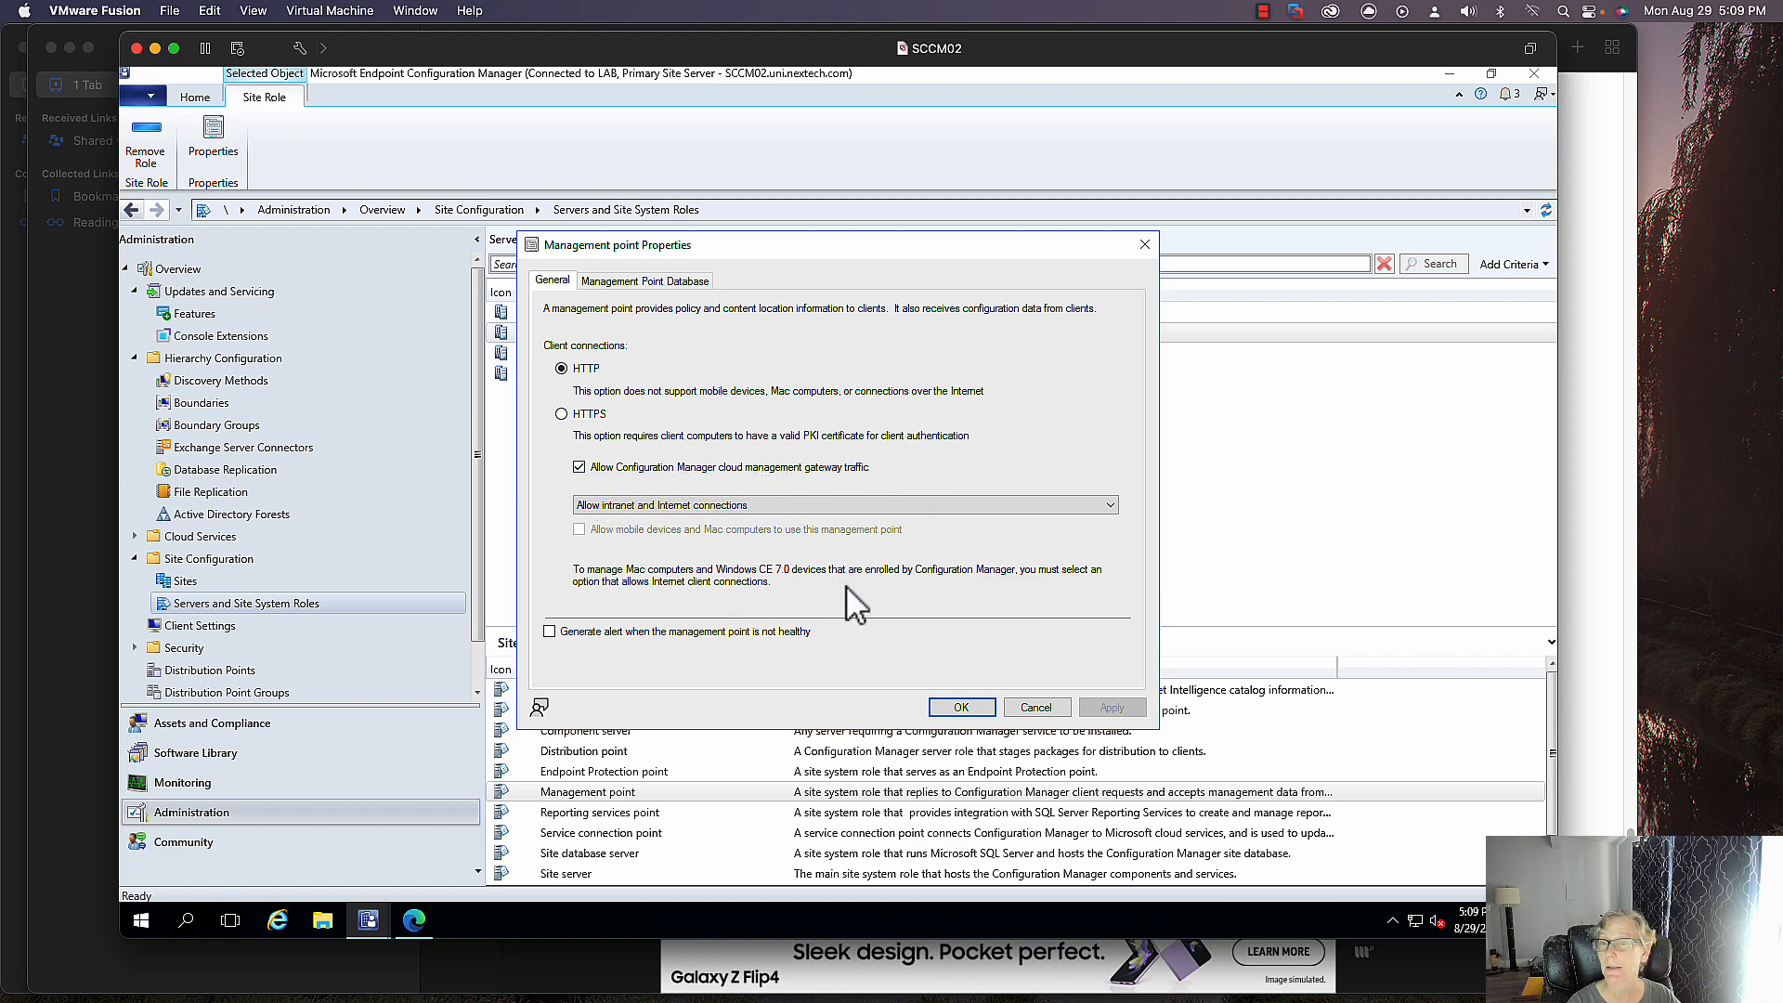
pyautogui.click(1038, 709)
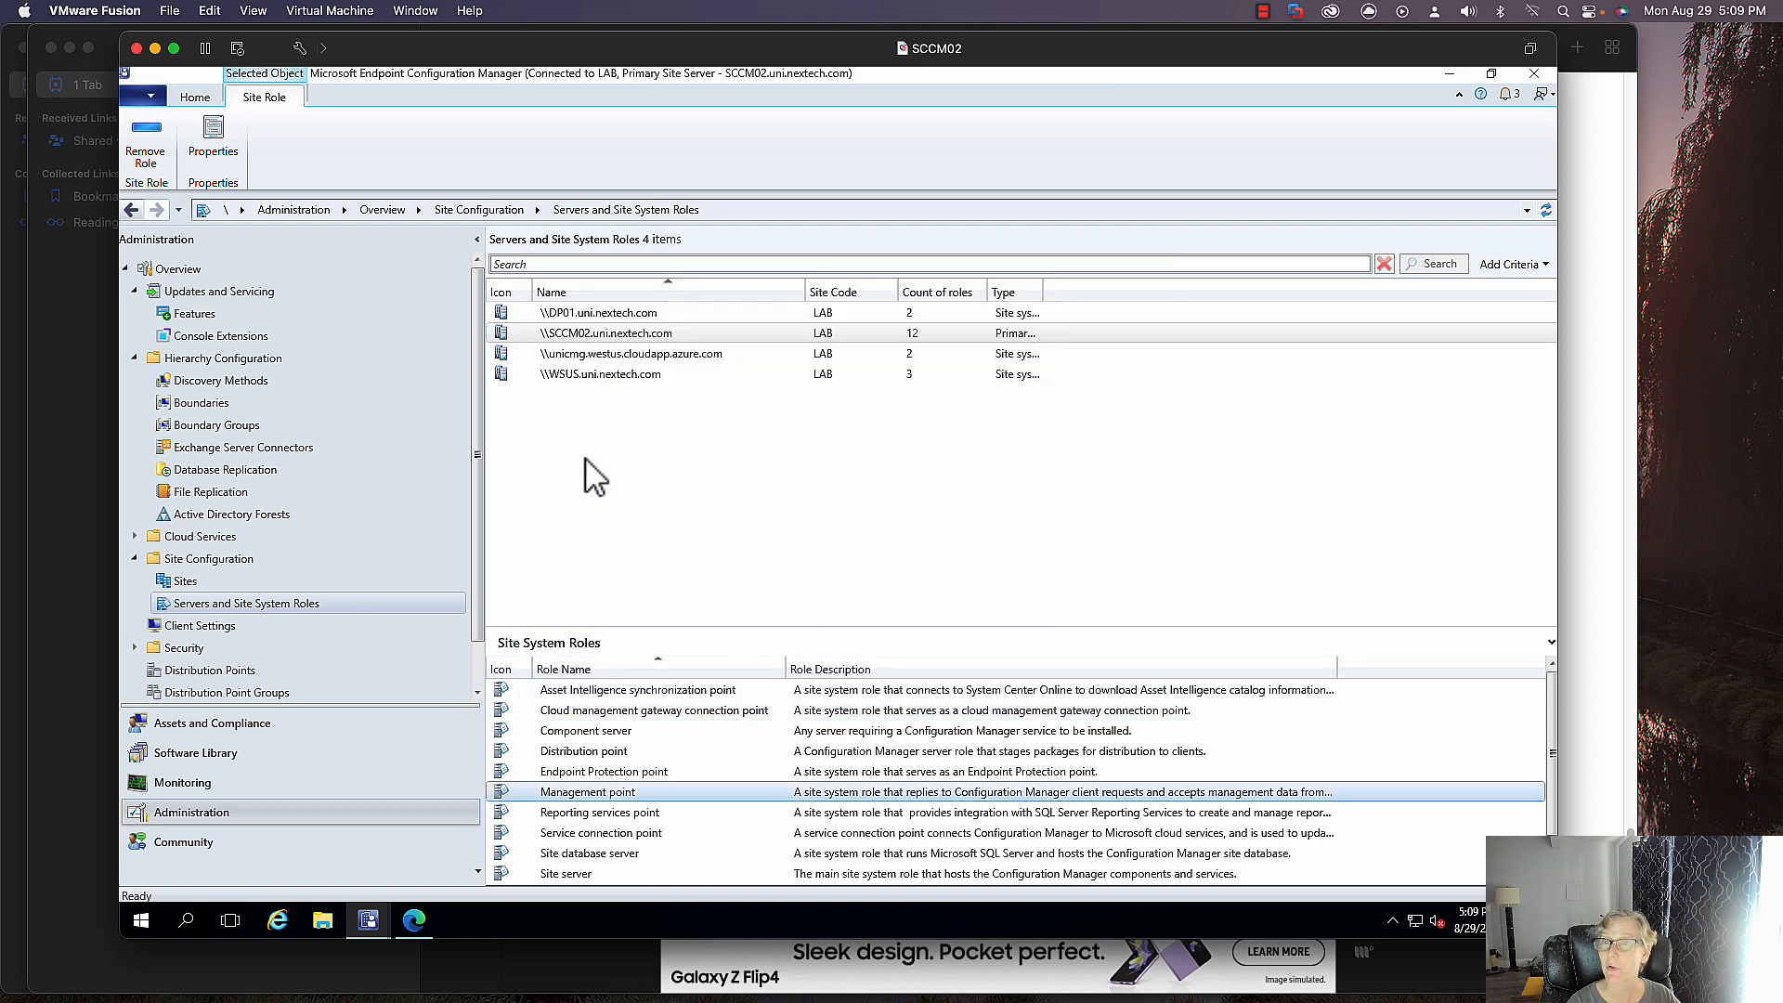
# - Review the cloud management gateway traffic and client connection settings of the software update point on WSUS.uni.nextech.com
pyautogui.click(583, 376)
pyautogui.rightClick(589, 730)
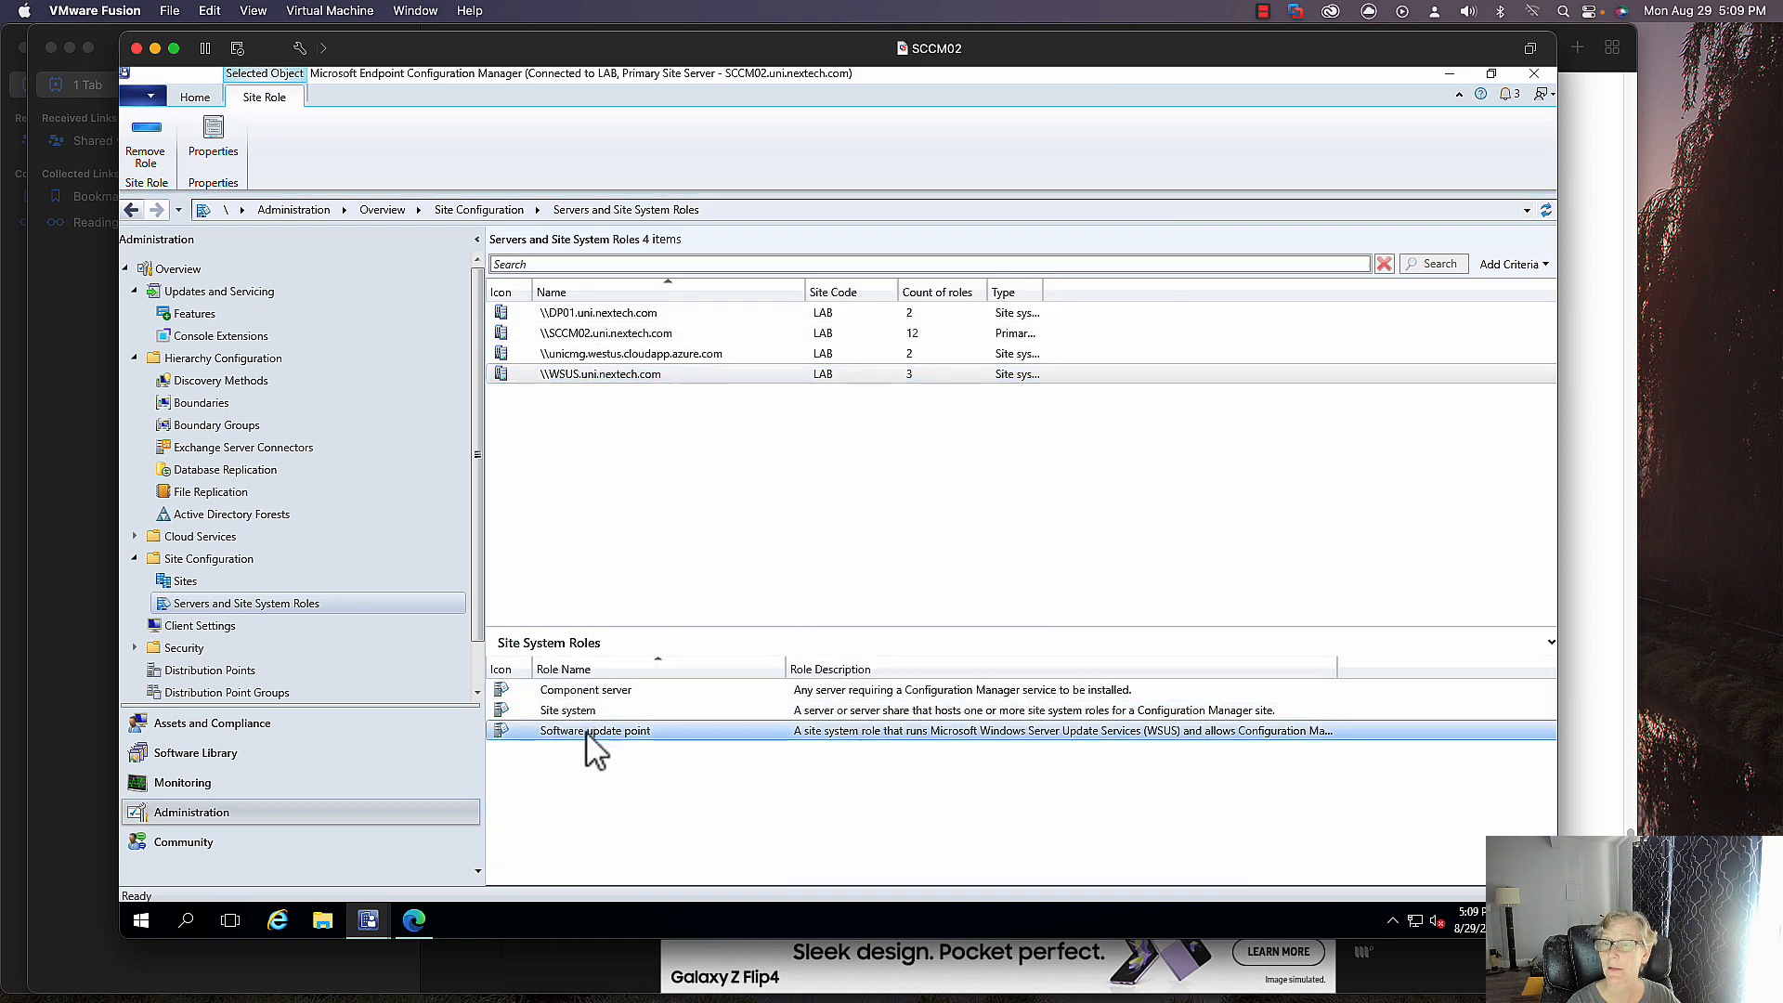
pyautogui.click(641, 771)
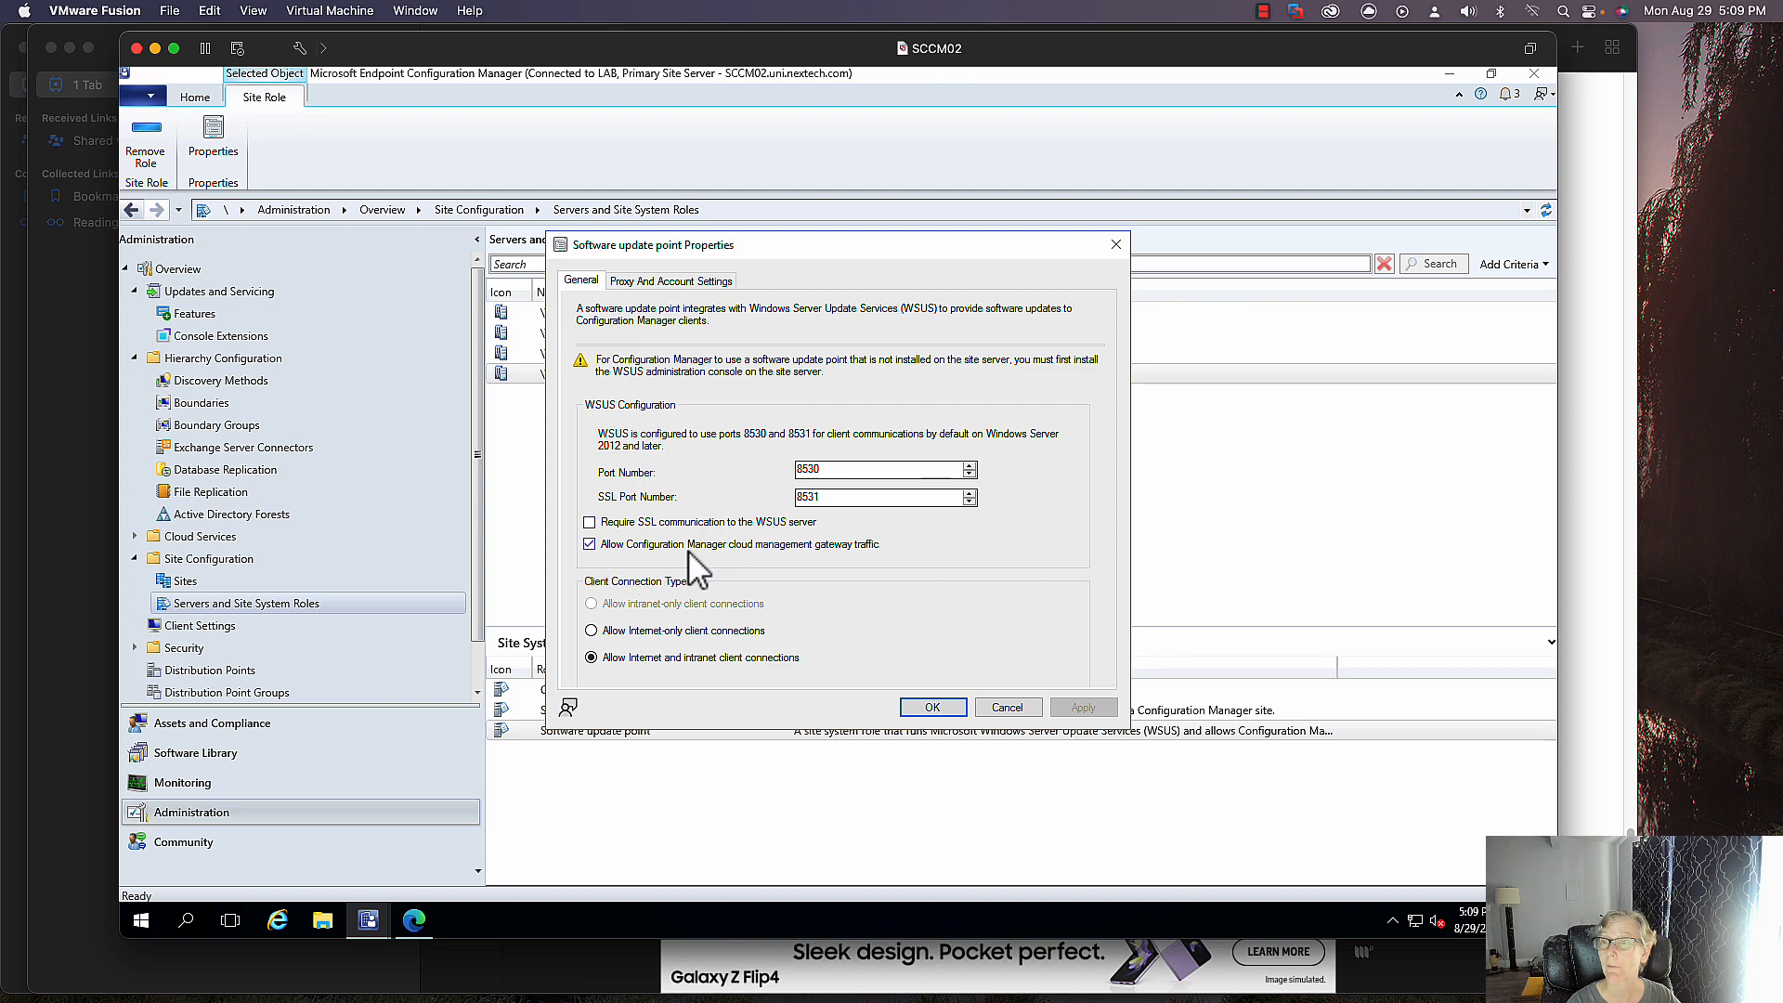
pyautogui.click(1006, 708)
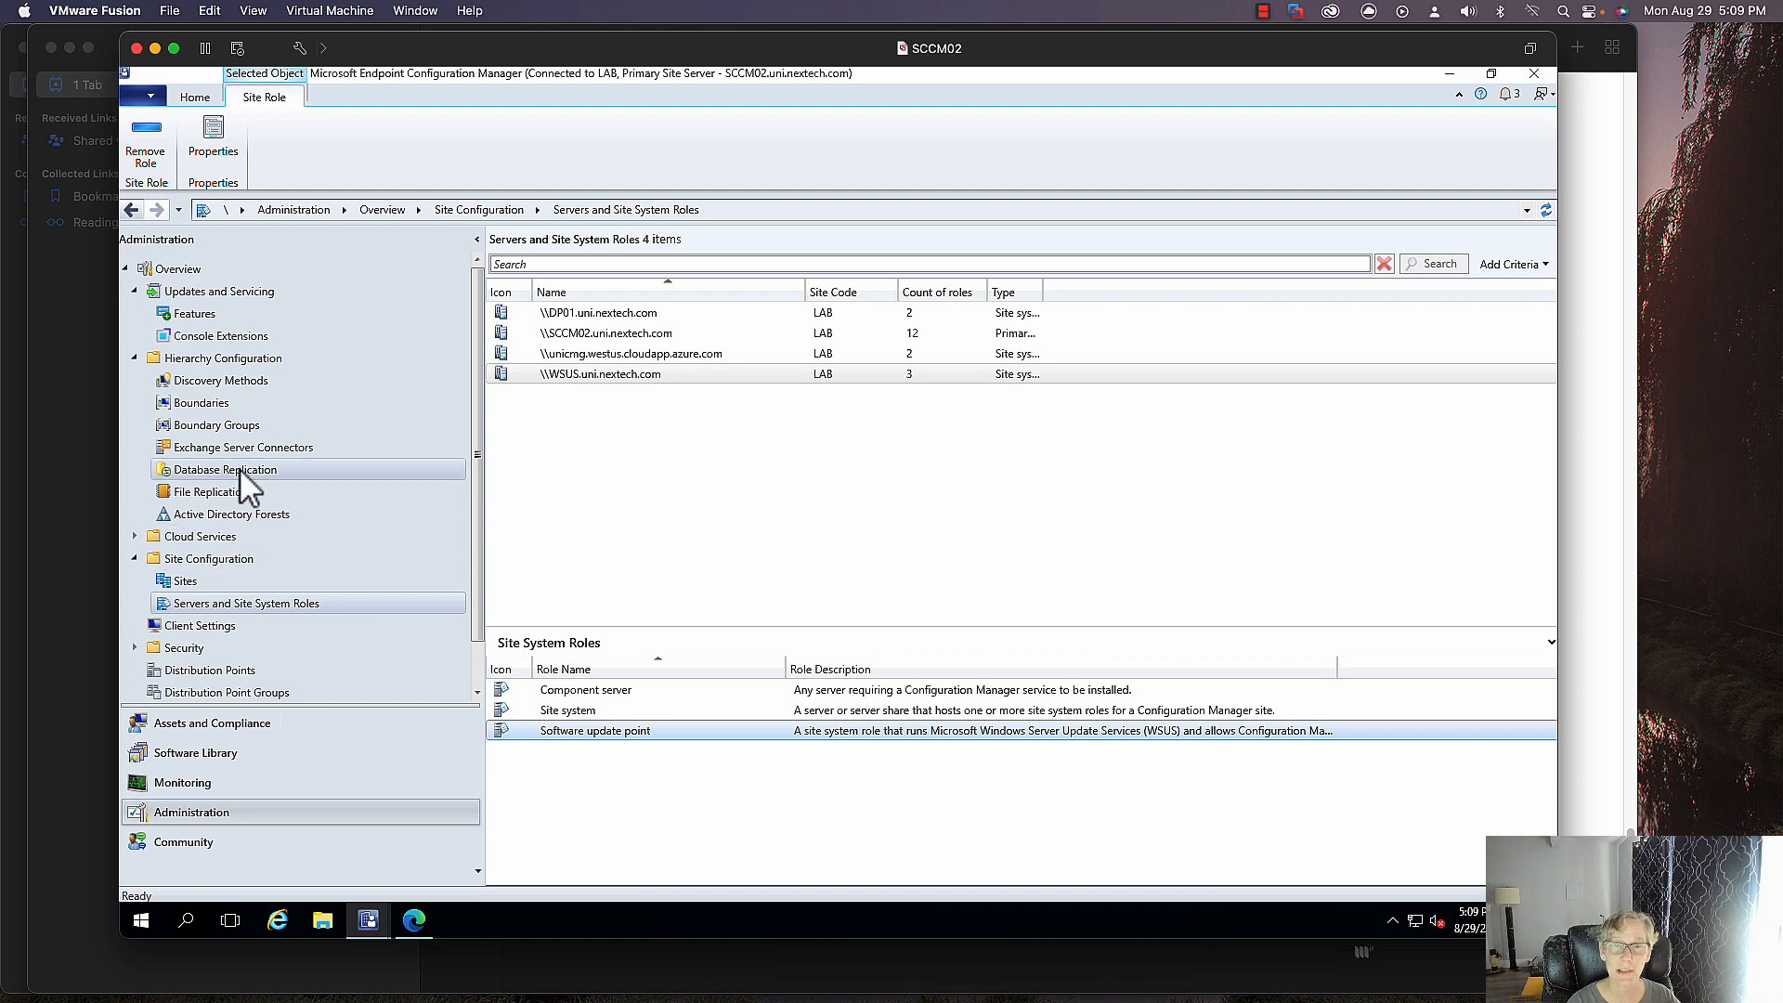
# - Check the boundary groups list and the site system roles hosted by unicmg.westus.cloudapp.azure.com
pyautogui.click(265, 425)
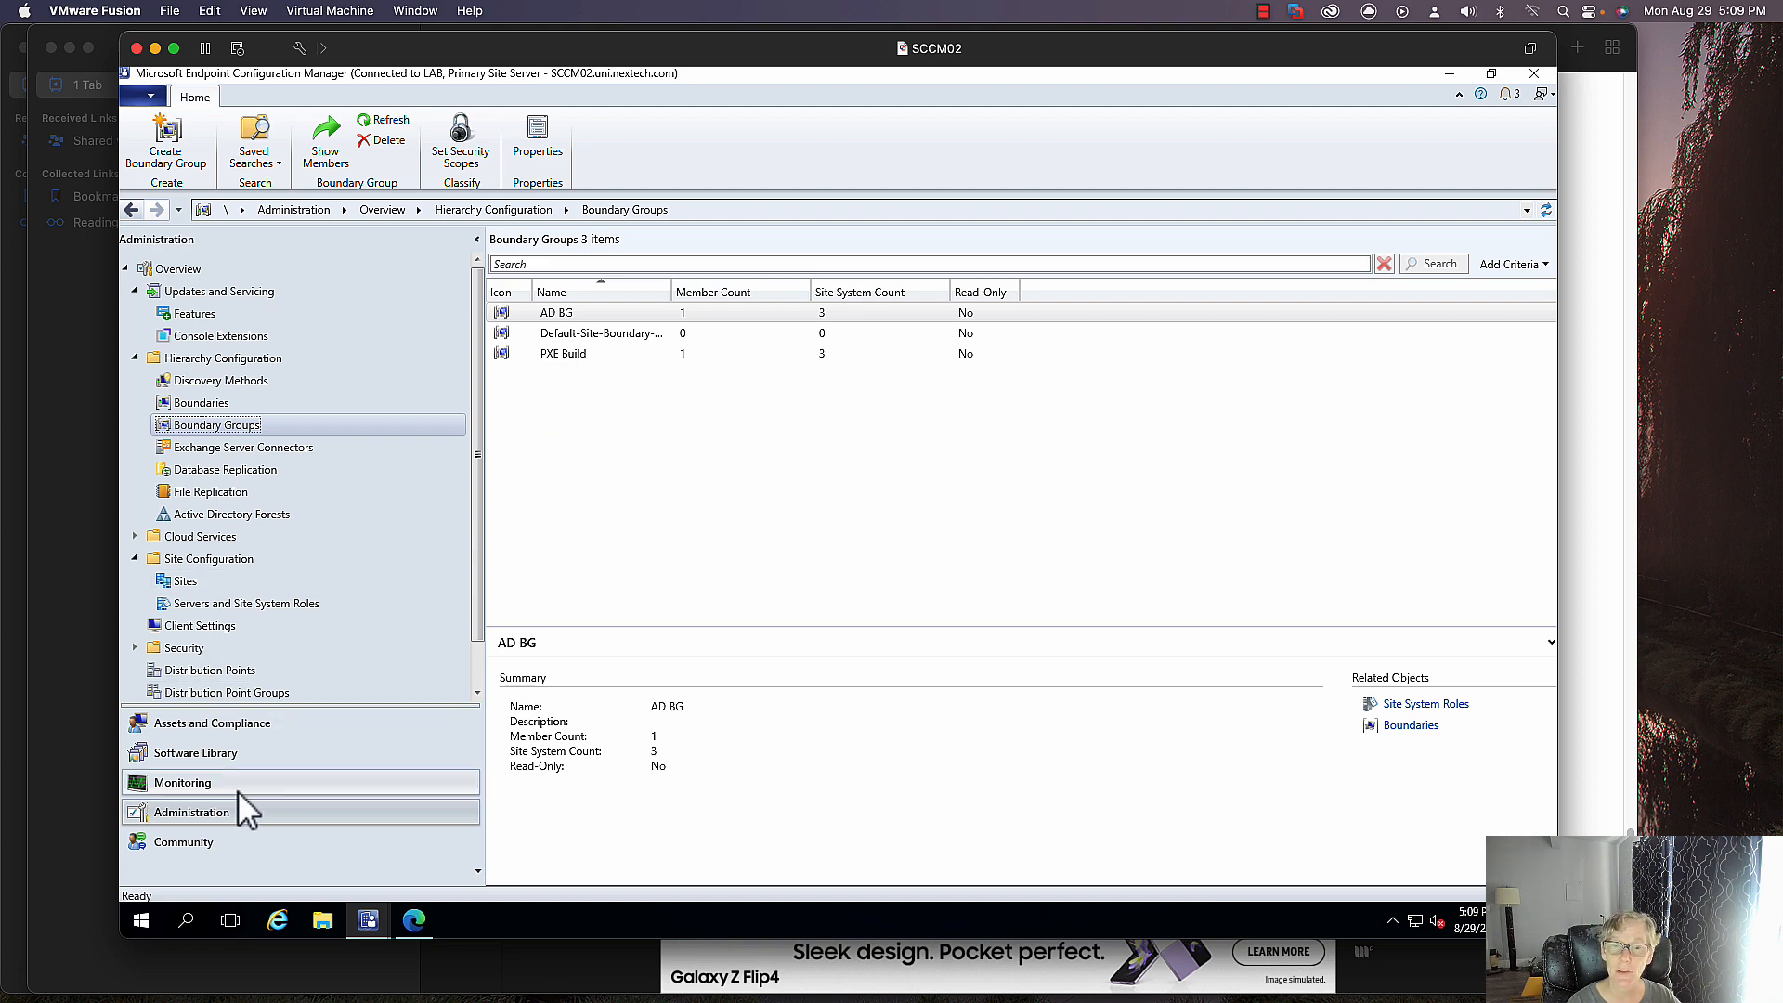
pyautogui.click(243, 602)
pyautogui.click(592, 357)
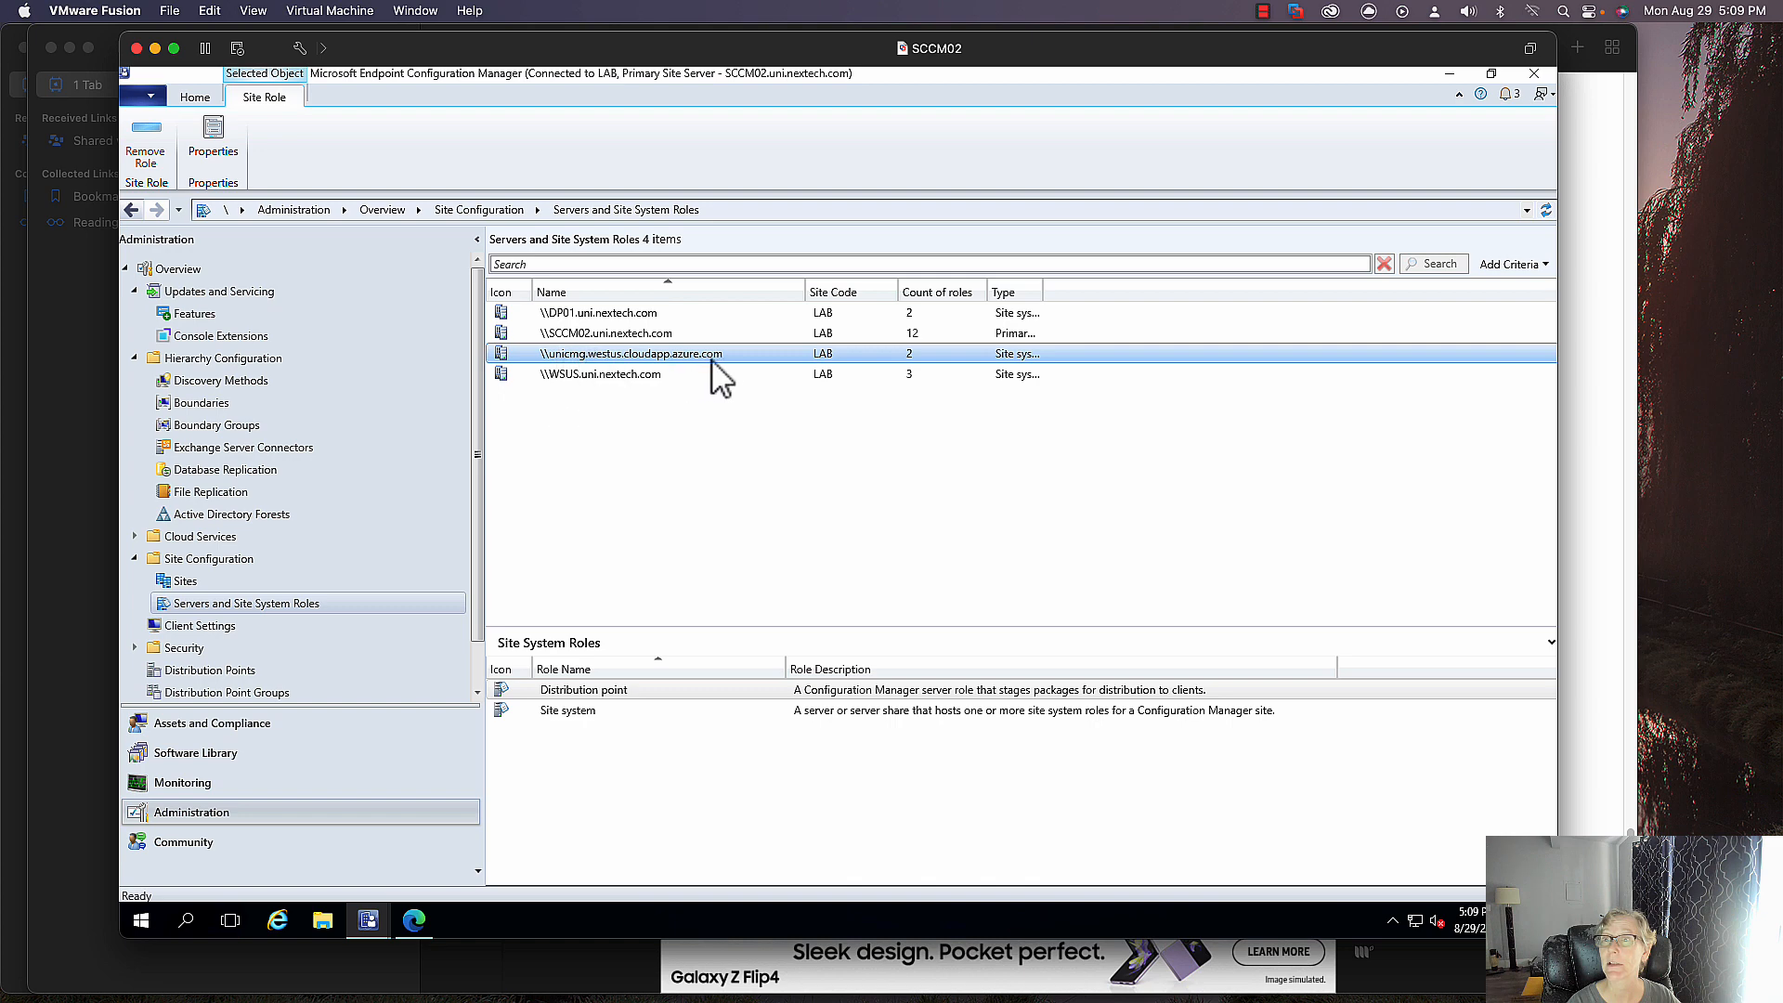
pyautogui.keyDown('ctrl'); pyautogui.click(621, 373); pyautogui.keyUp('ctrl')
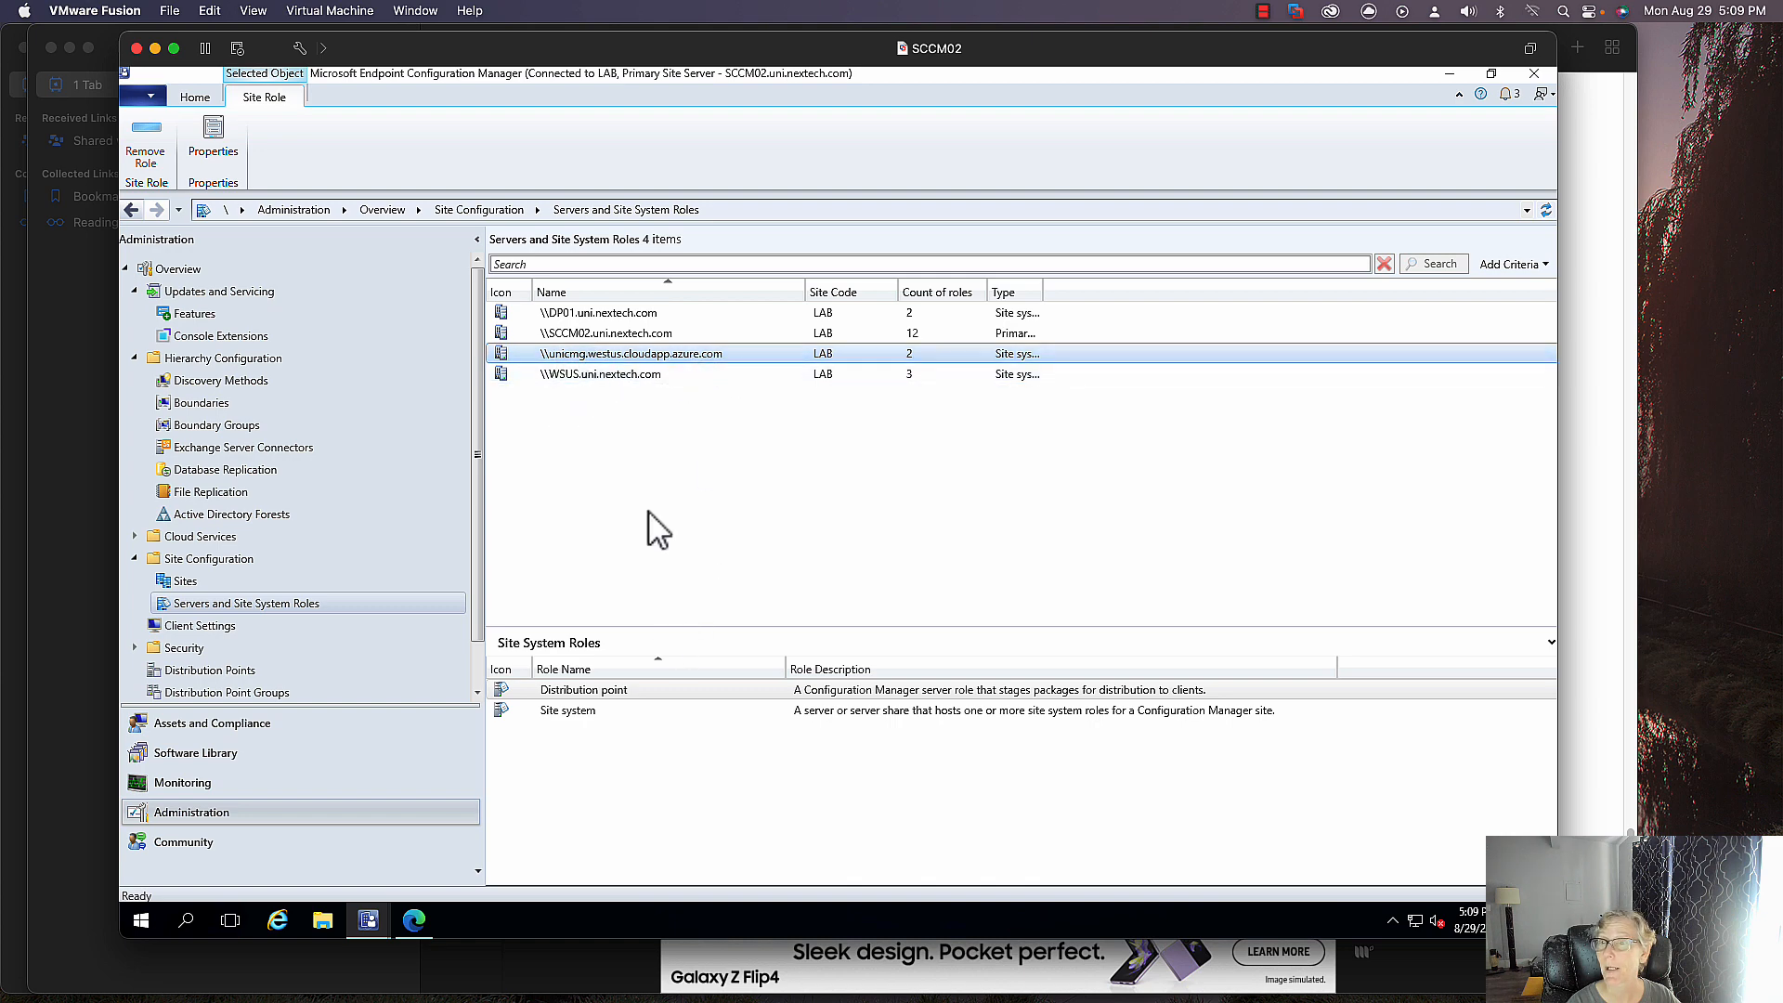
pyautogui.click(586, 690)
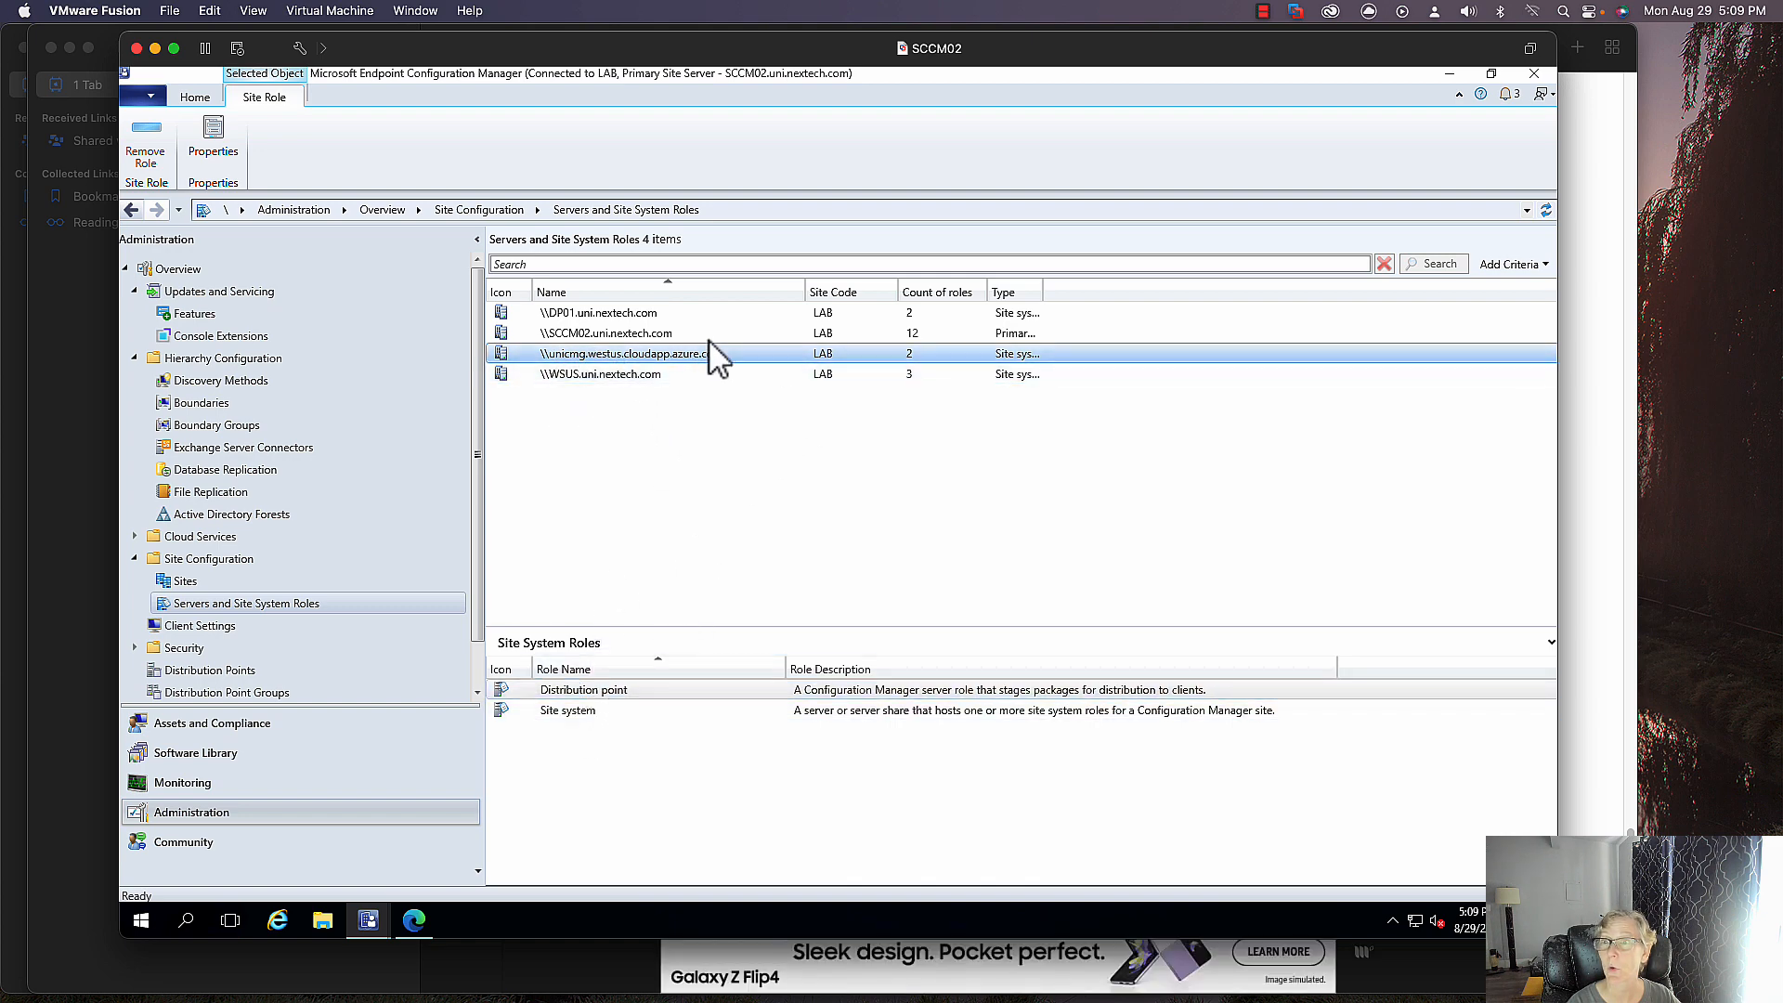
pyautogui.moveTo(805, 291); pyautogui.dragTo(835, 291)
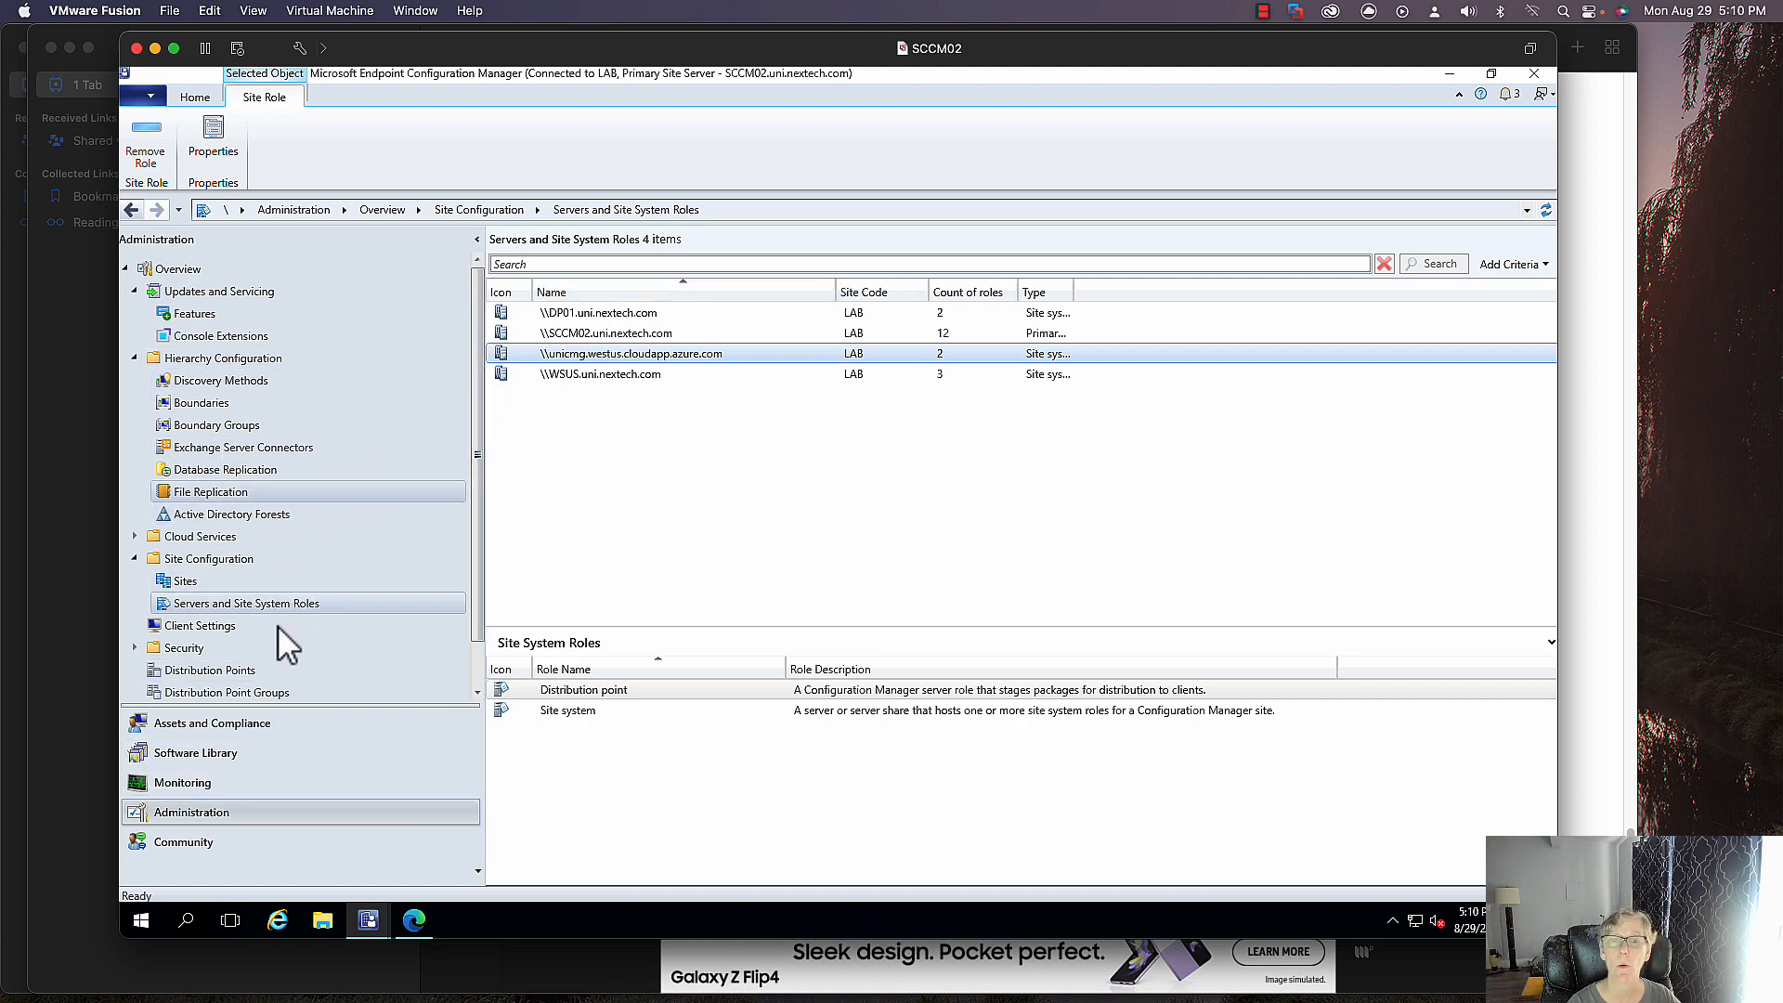
# - Review the Cloud Services and Delivery Optimization sections of the Default Client Settings
pyautogui.click(208, 628)
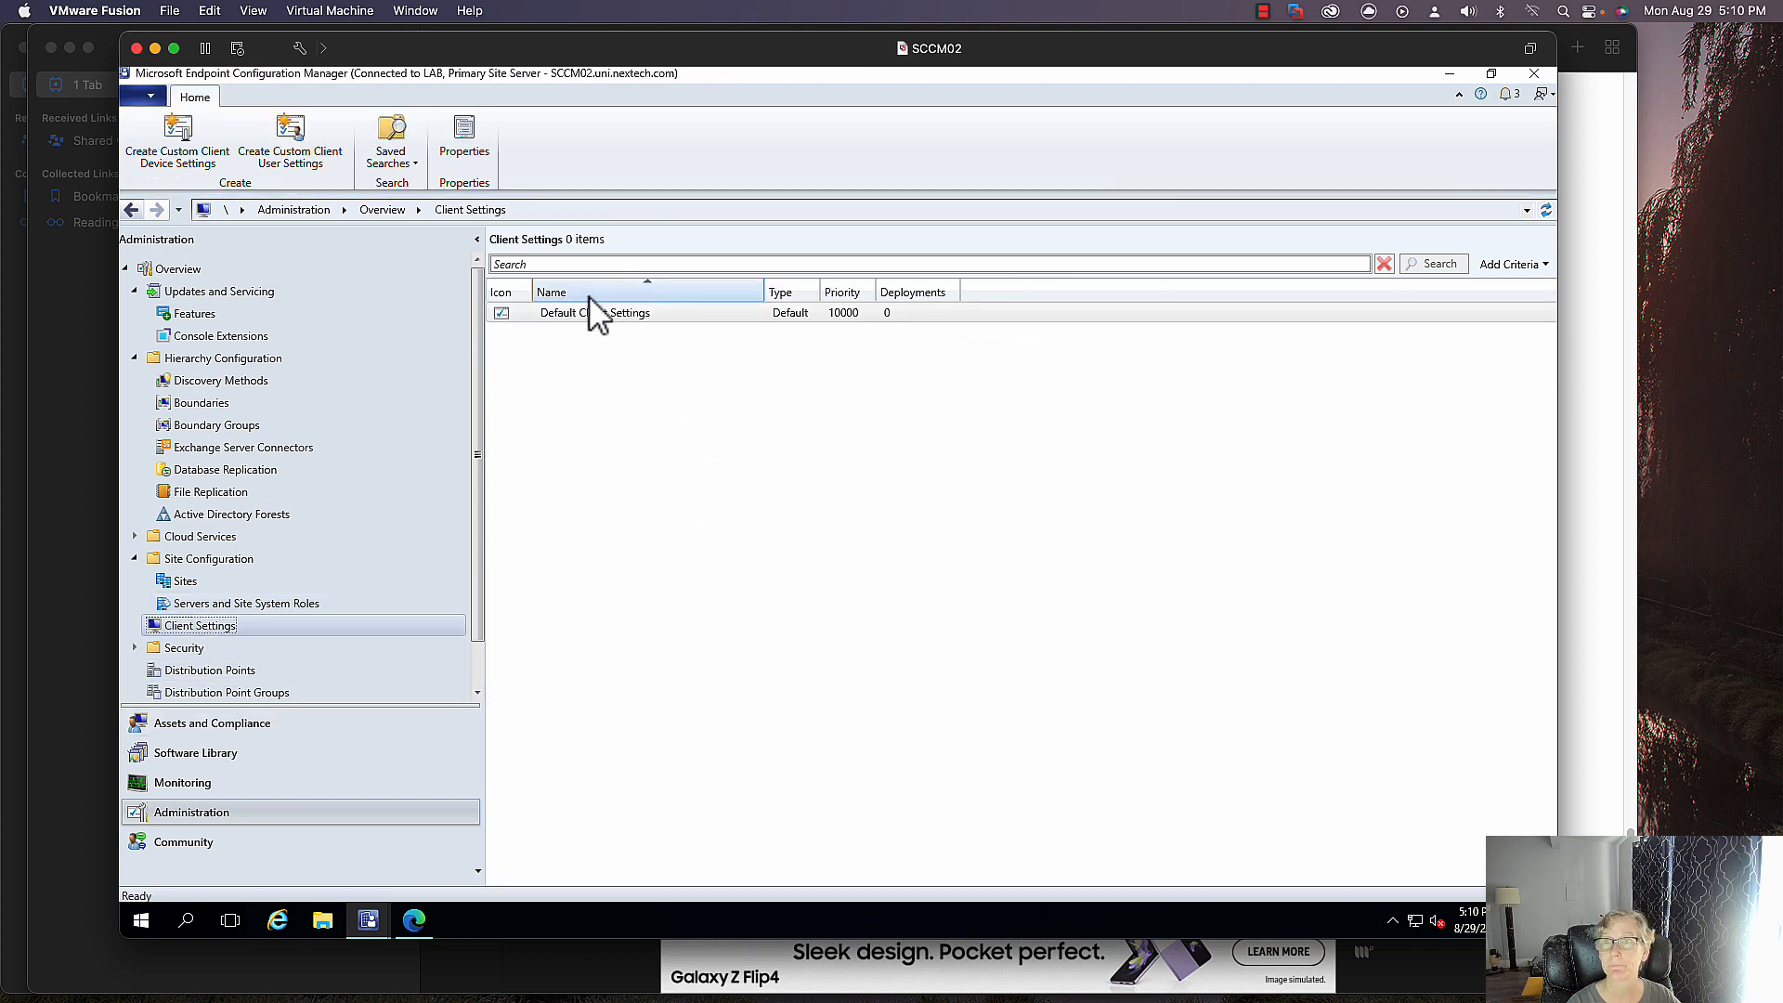
pyautogui.rightClick(562, 314)
pyautogui.click(620, 325)
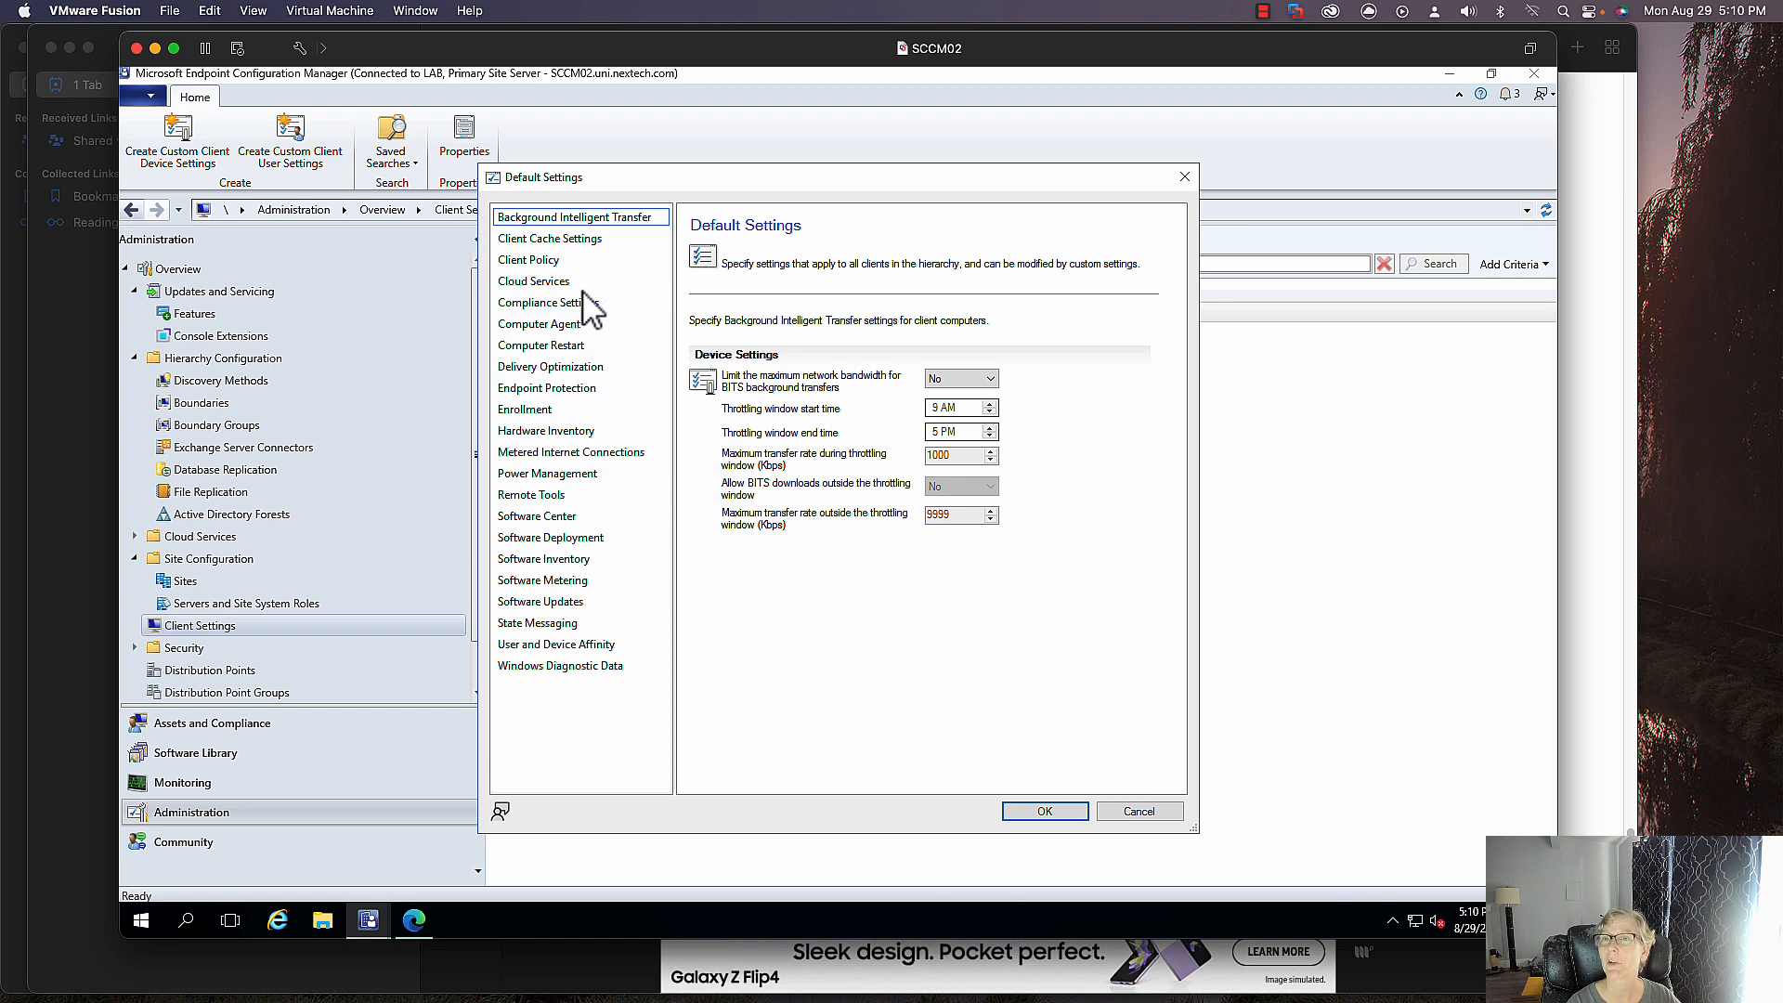
pyautogui.click(568, 282)
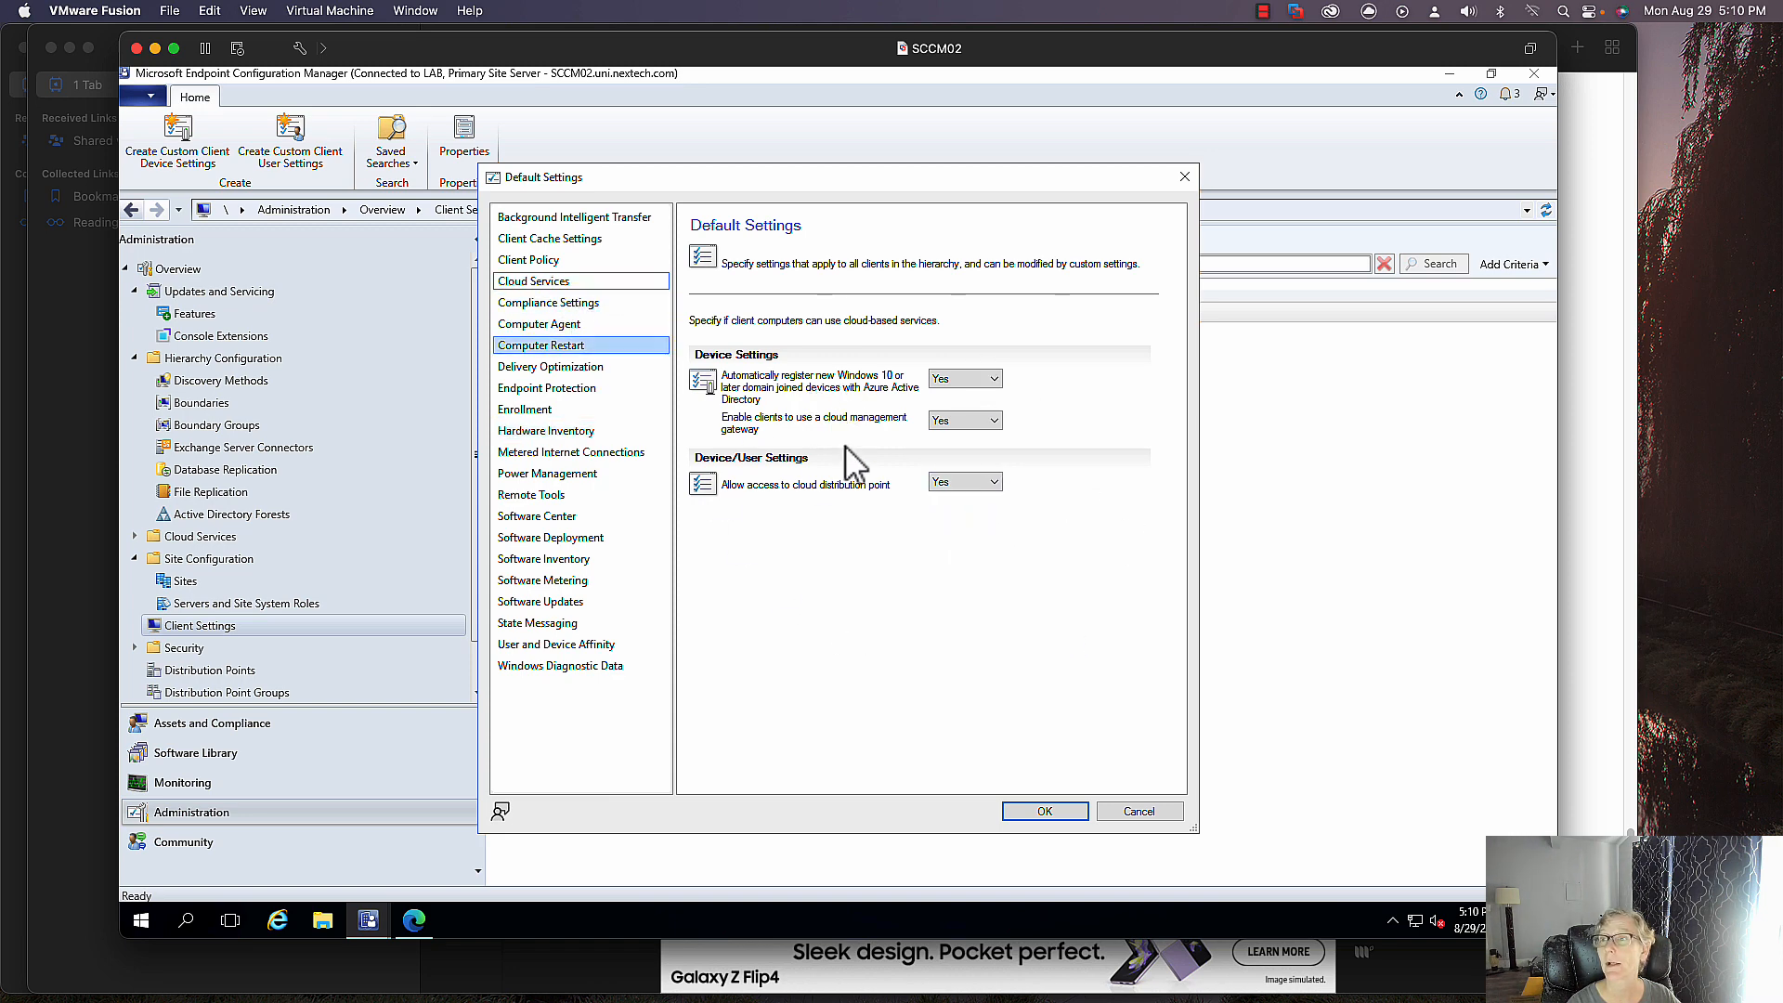
pyautogui.click(600, 369)
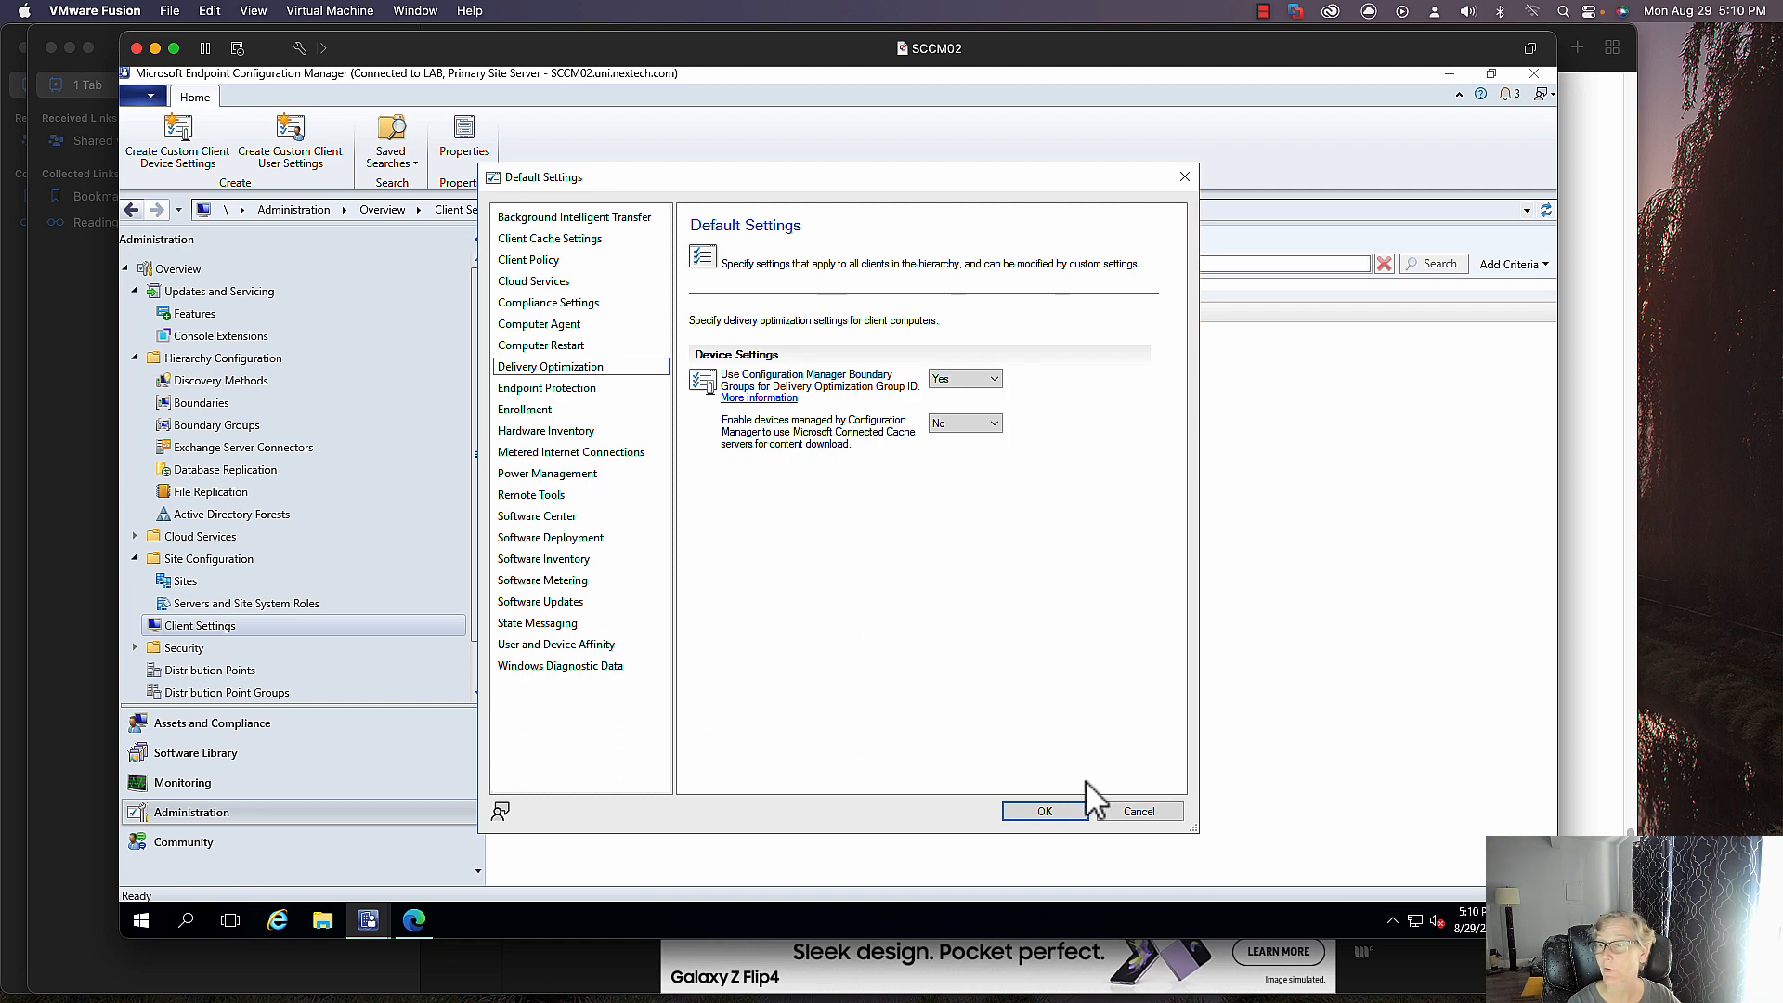
pyautogui.click(1135, 814)
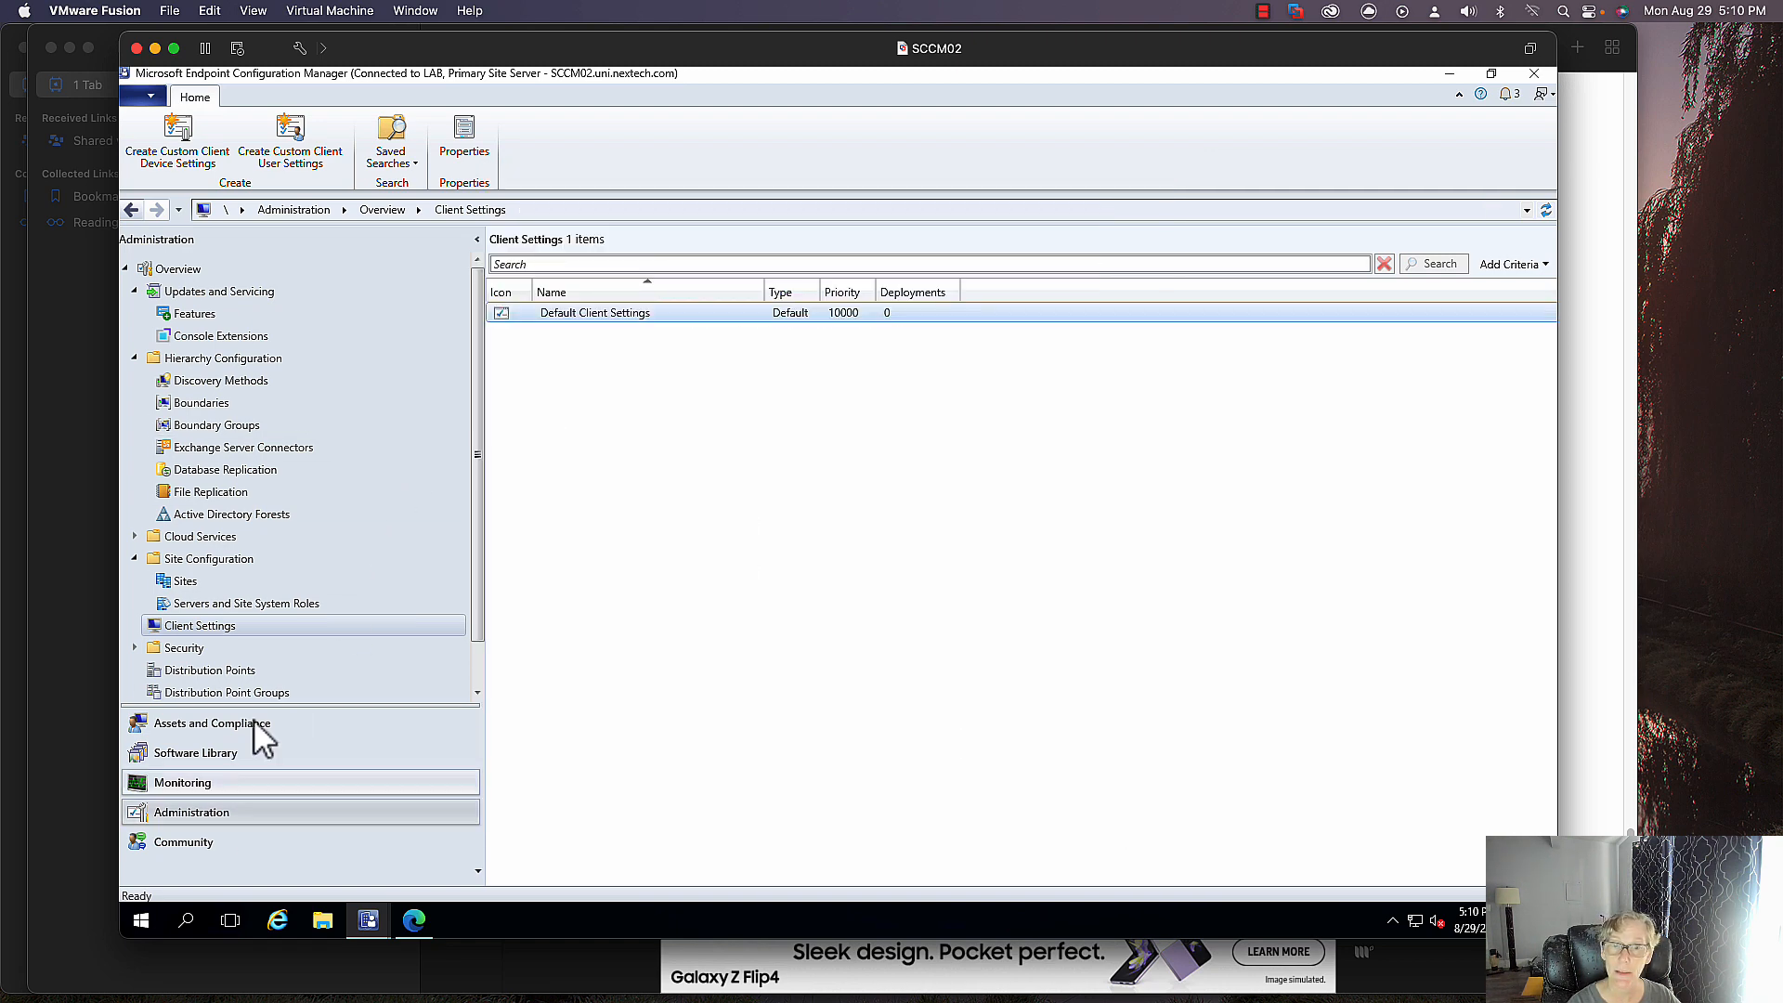
# - Check the cloud distribution point among the distribution points and the Cloud DP Group among the distribution point groups
pyautogui.click(138, 559)
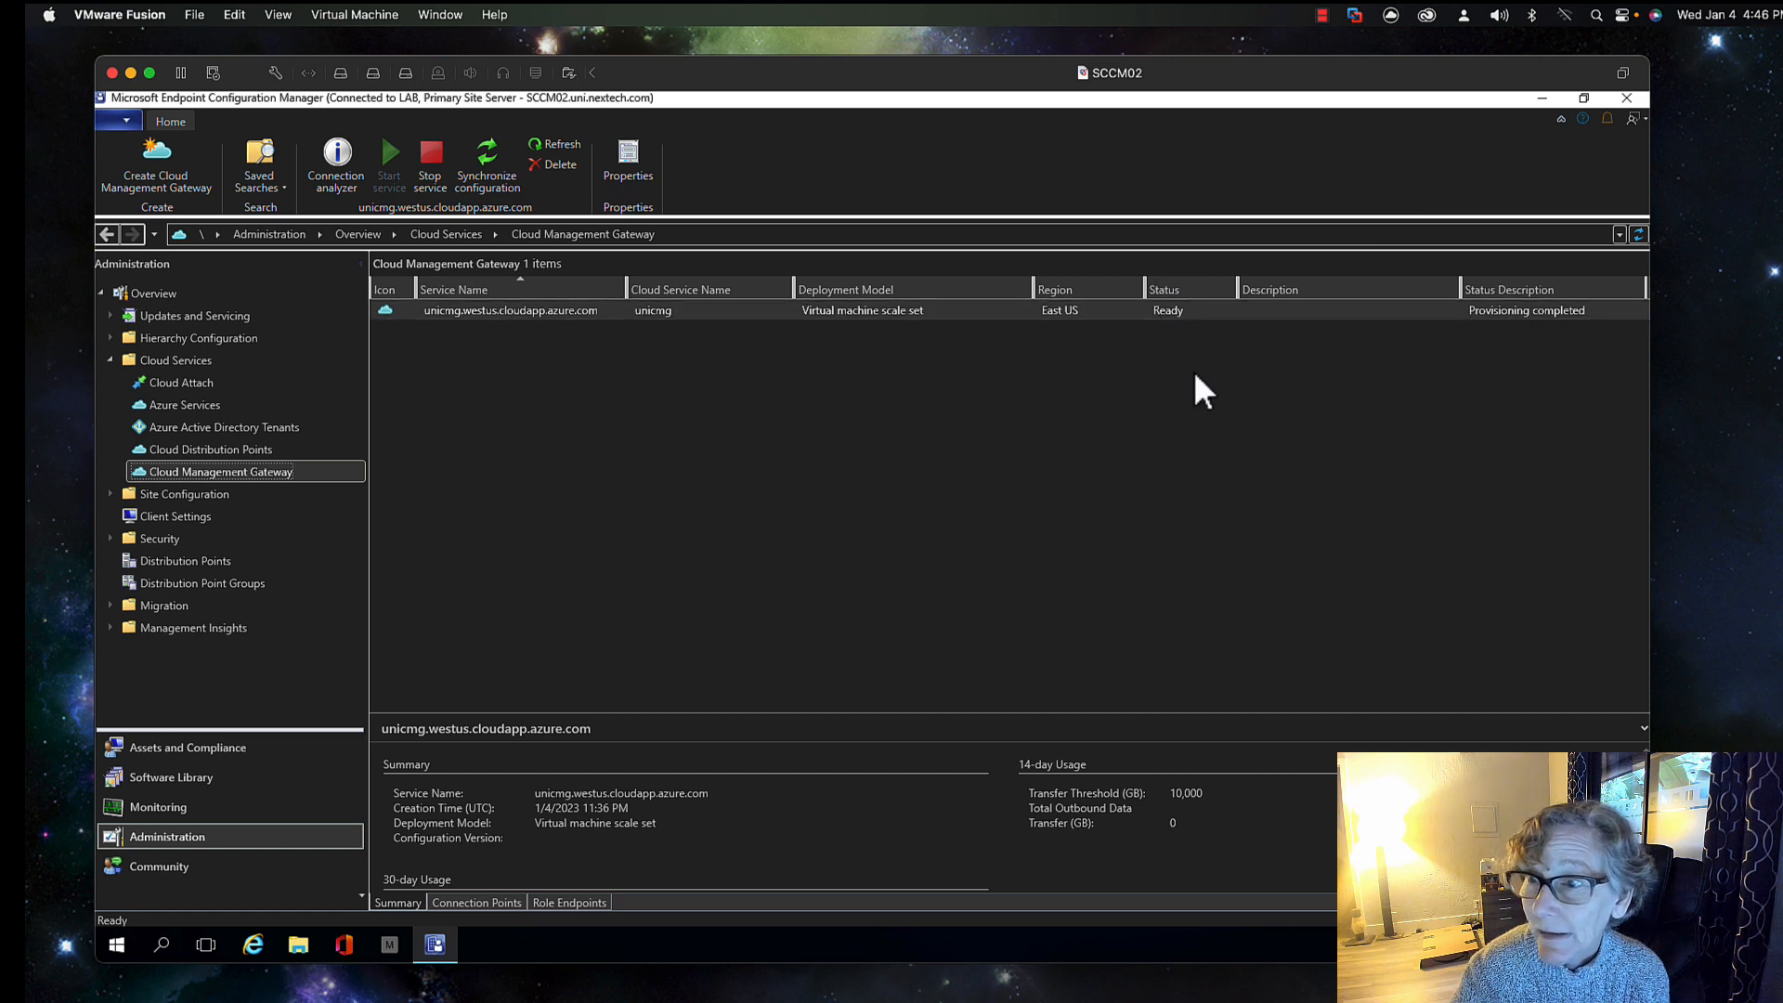
pyautogui.click(188, 561)
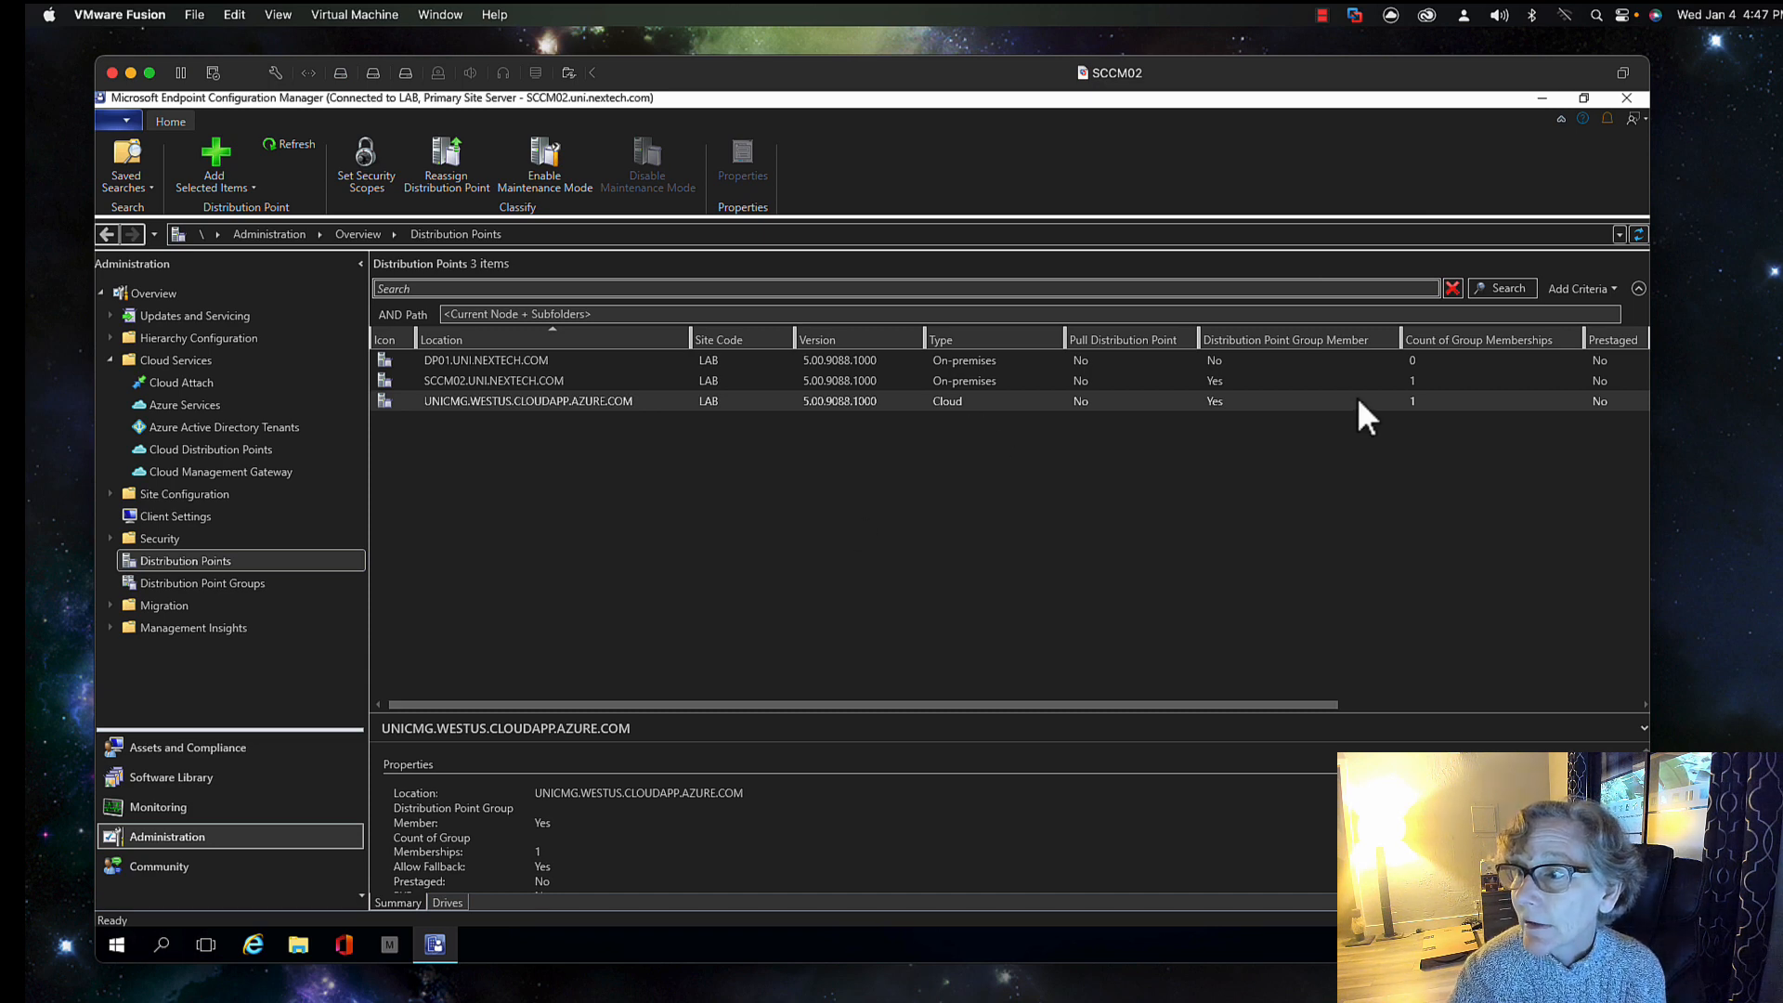
pyautogui.click(243, 581)
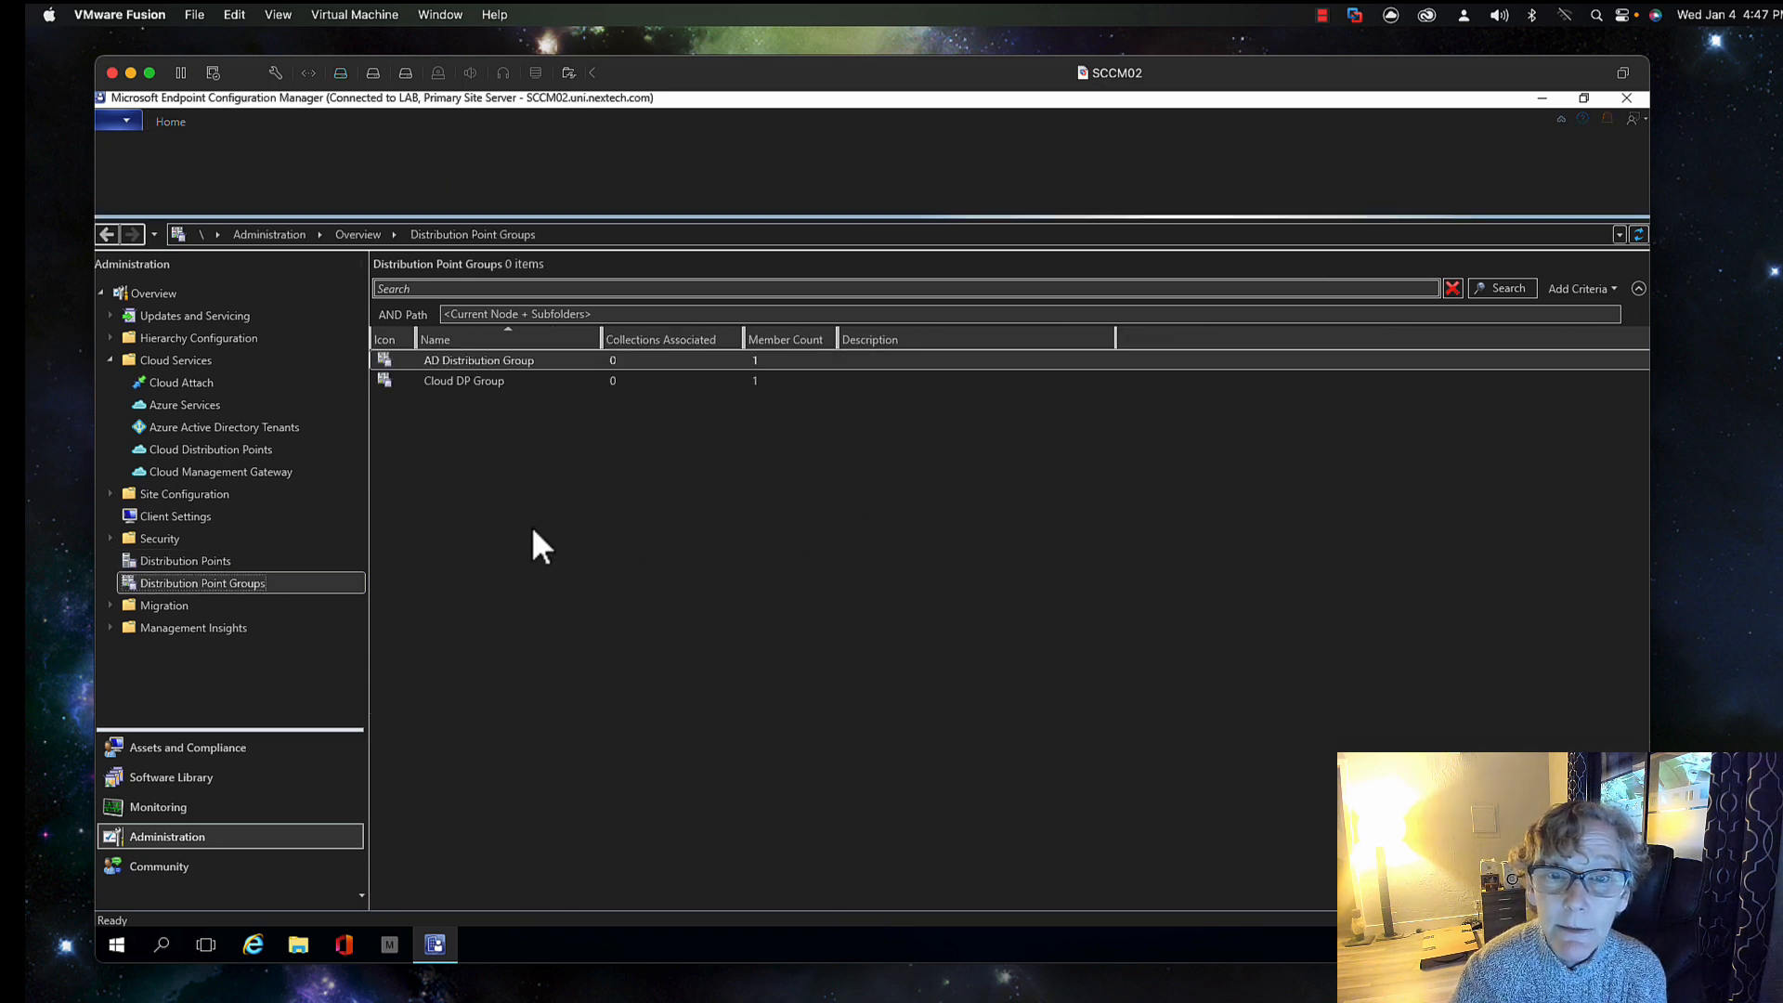
pyautogui.click(493, 381)
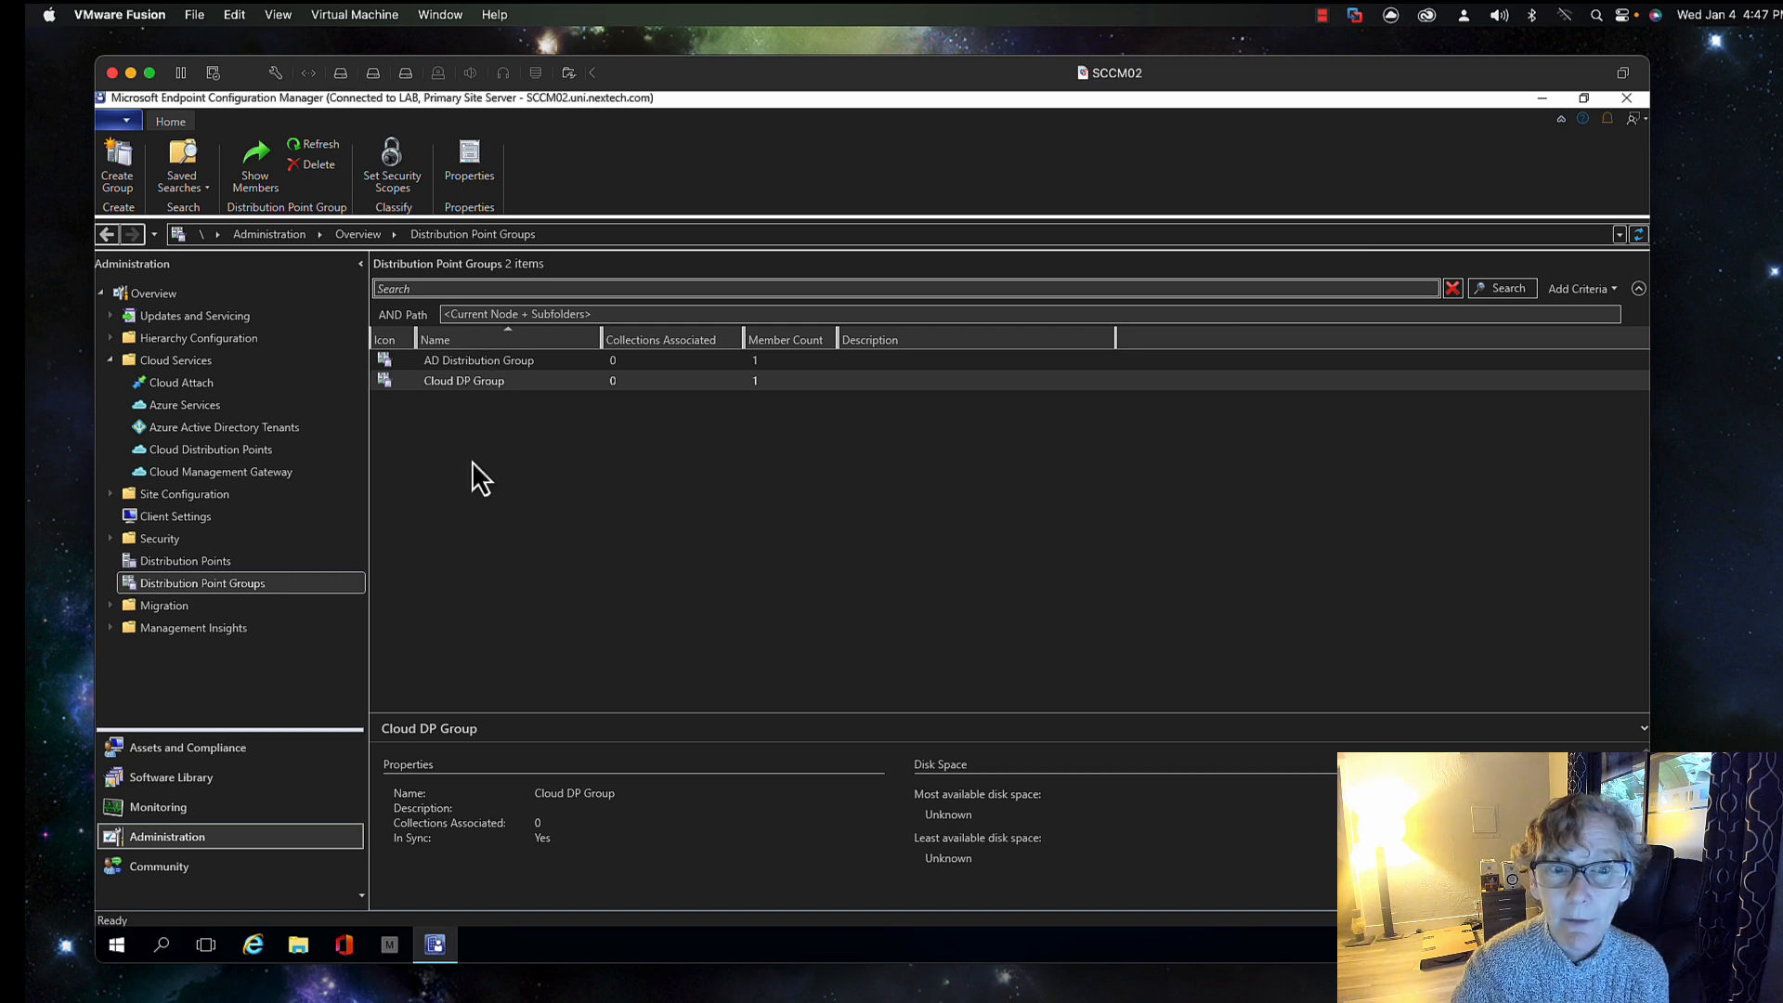
# - Start a new boundary group named Cloud BG and add the Default-First-Site-Name boundary to it
pyautogui.click(110, 340)
pyautogui.click(186, 384)
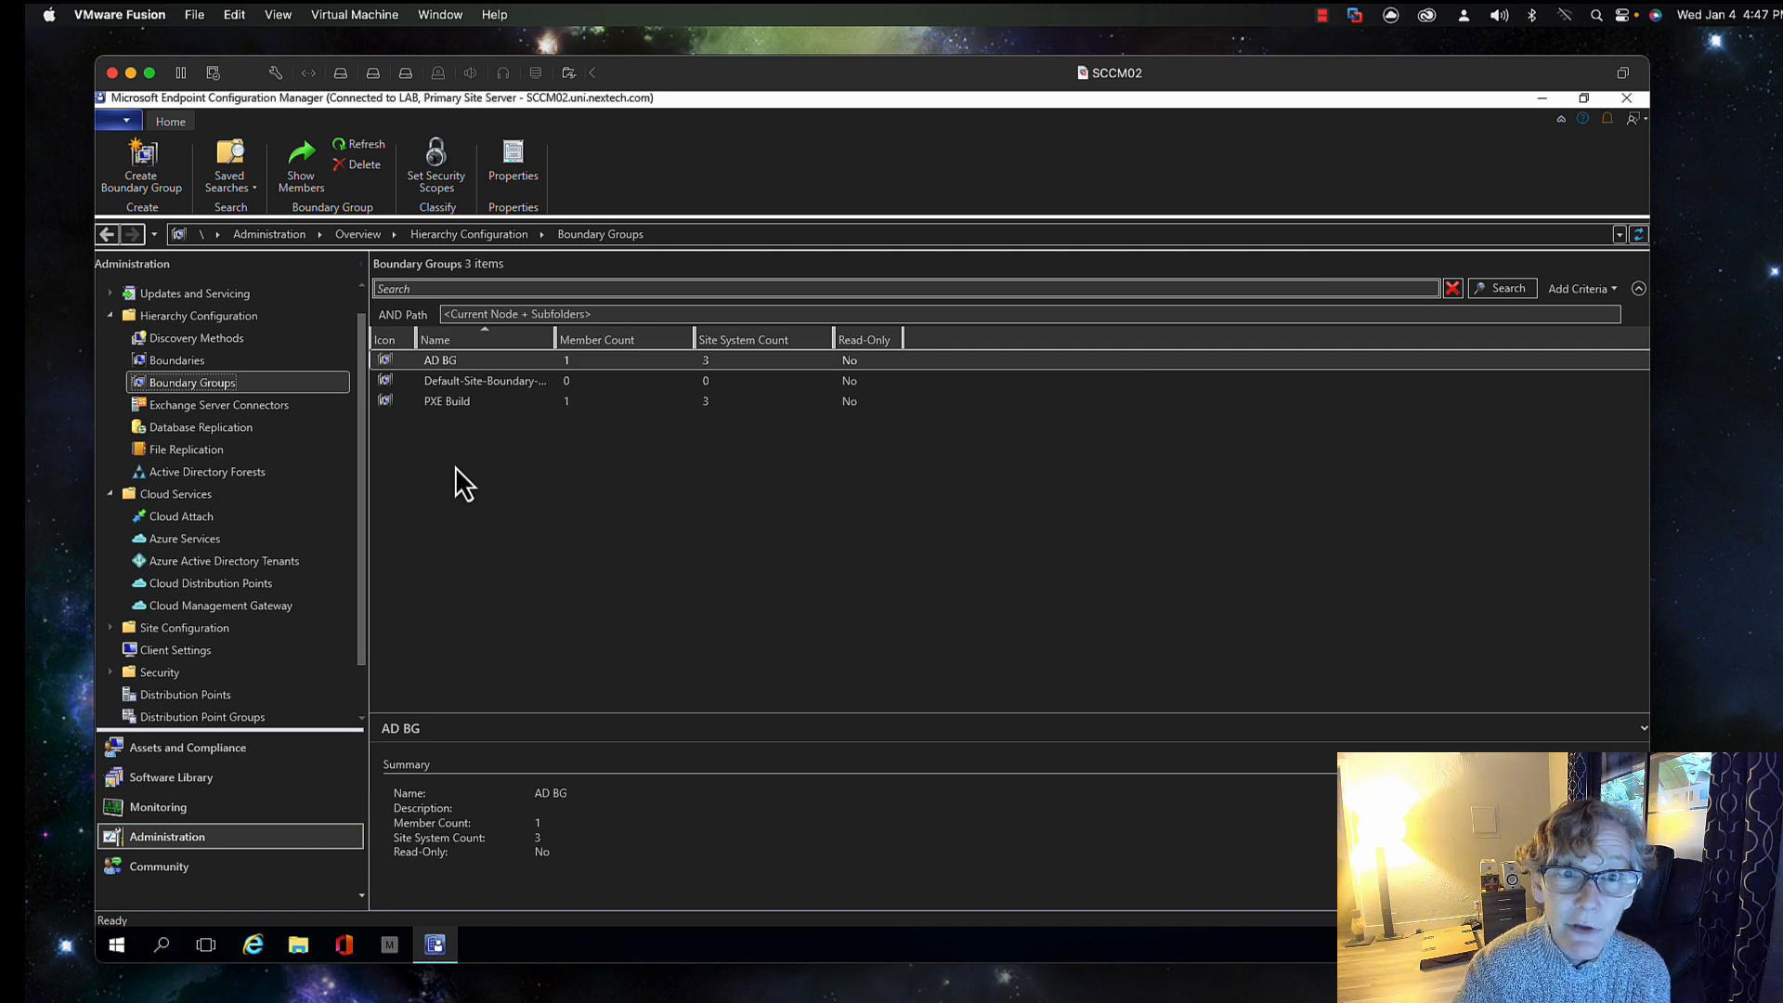
pyautogui.click(448, 402)
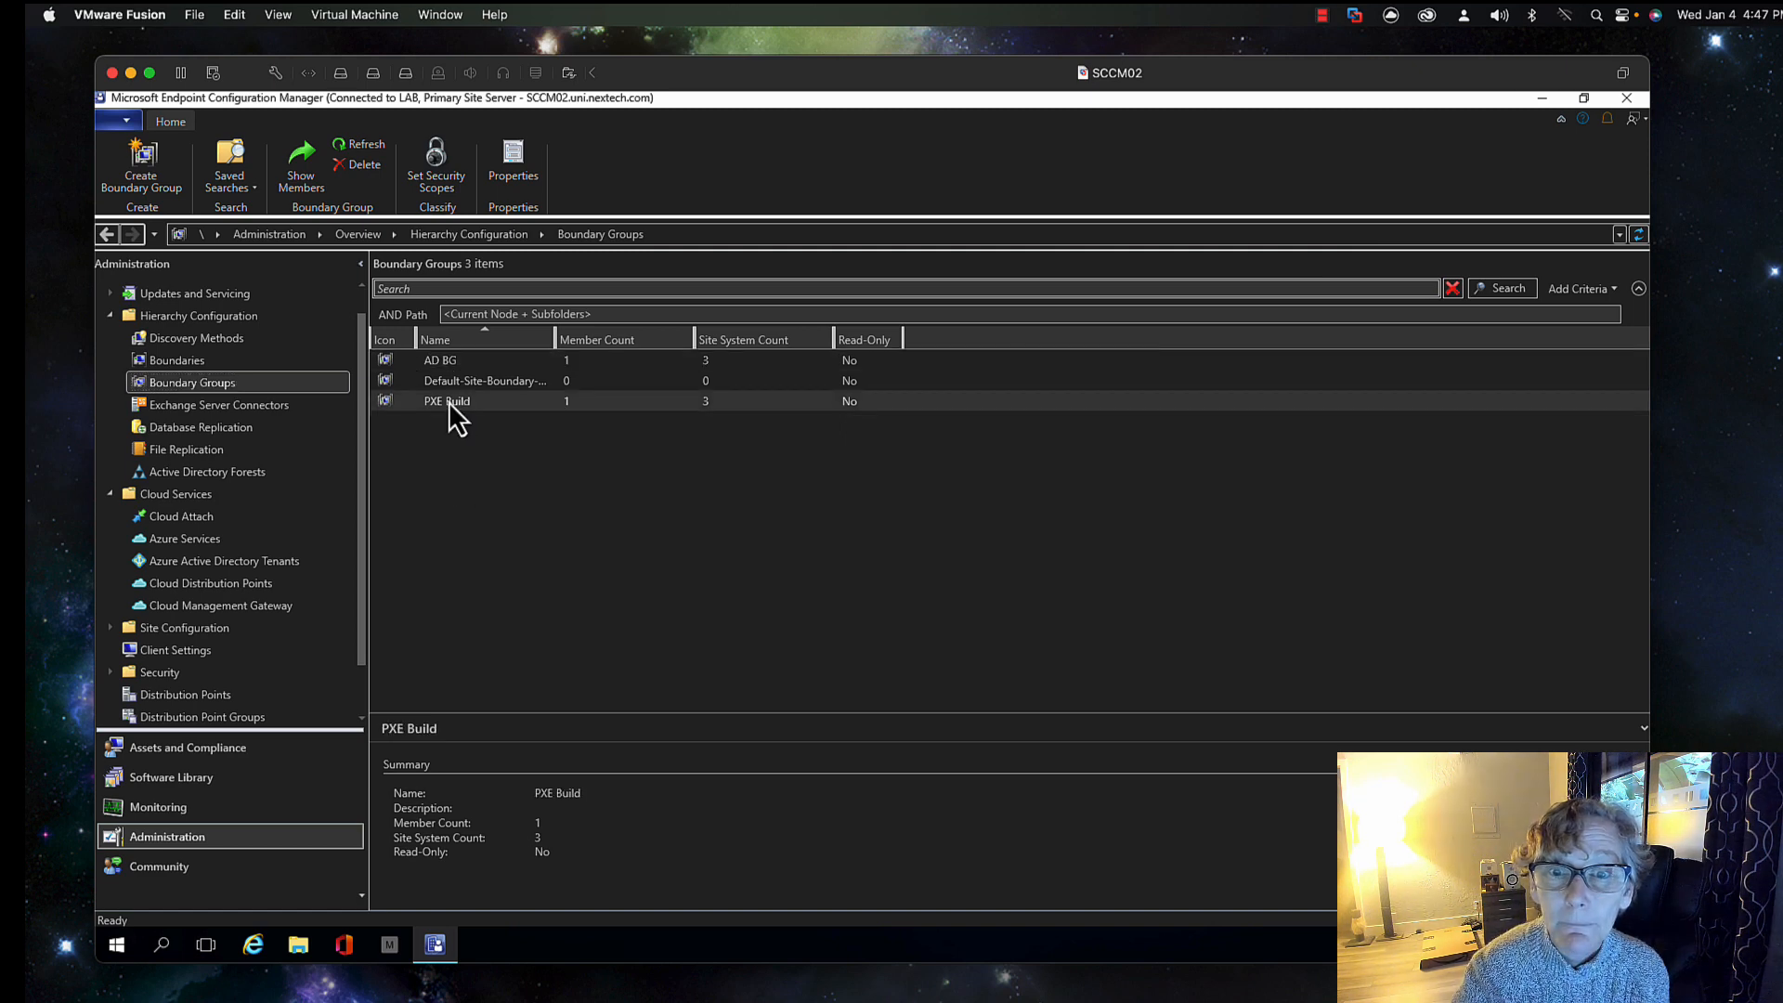
pyautogui.click(147, 162)
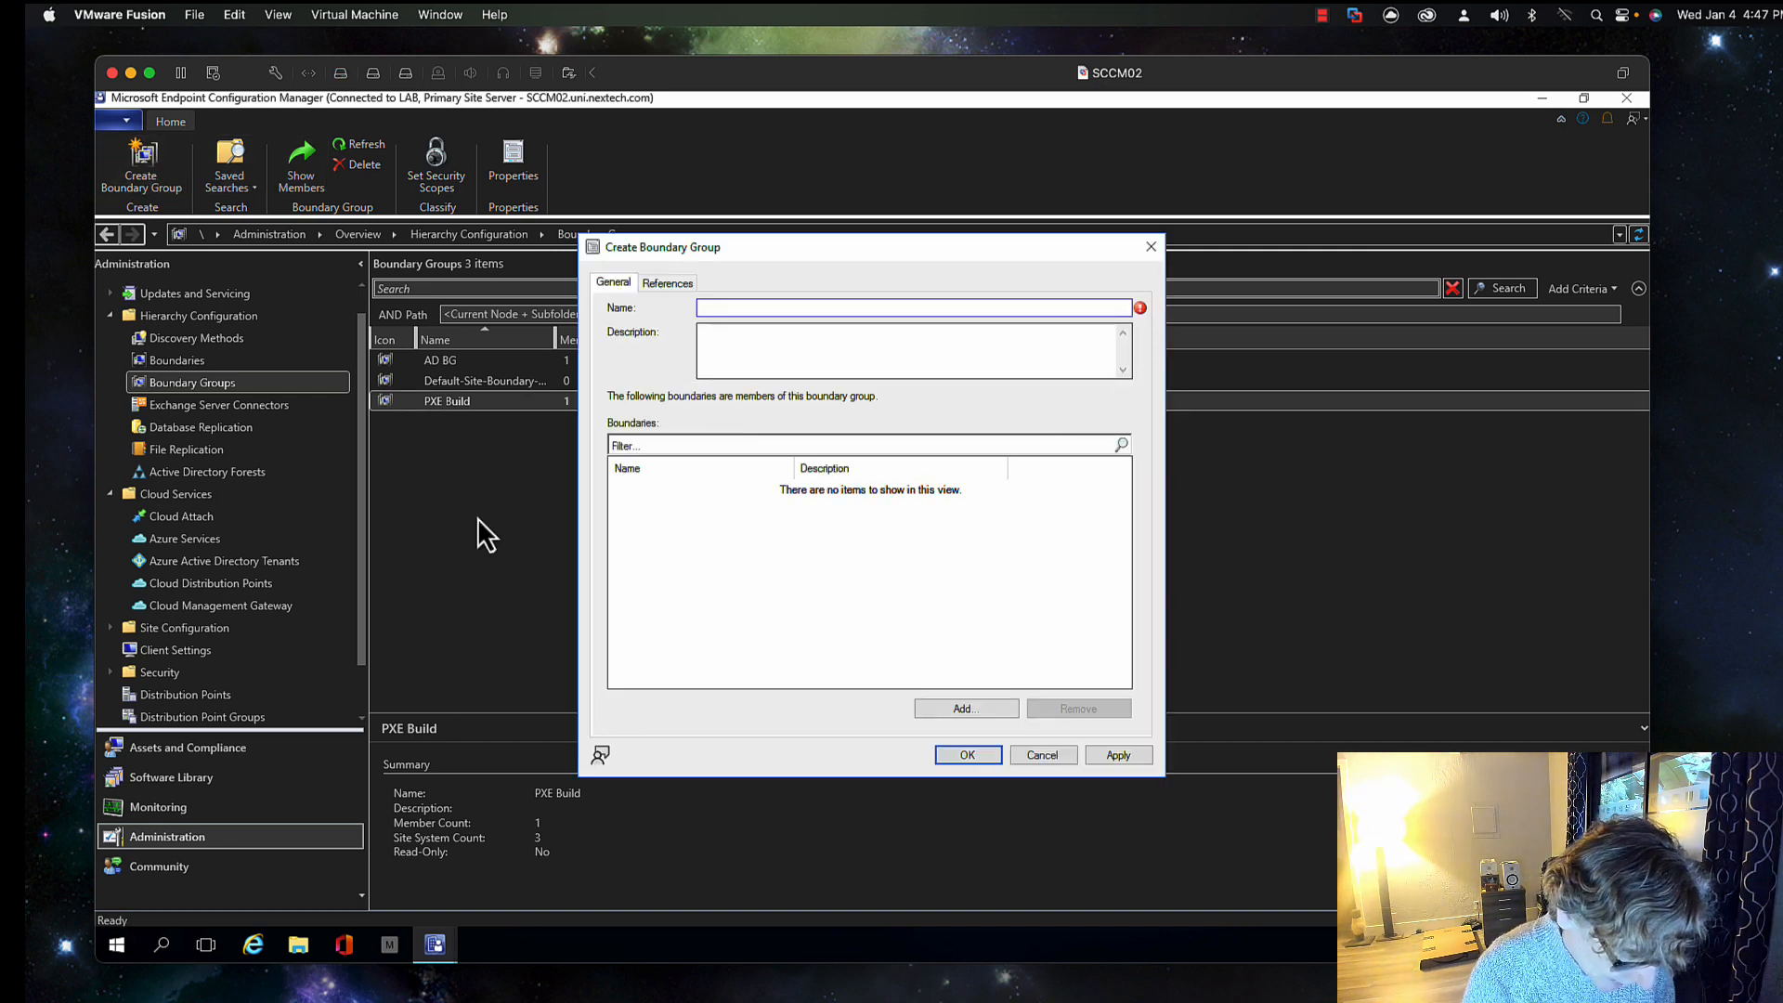
pyautogui.write('Cloud')
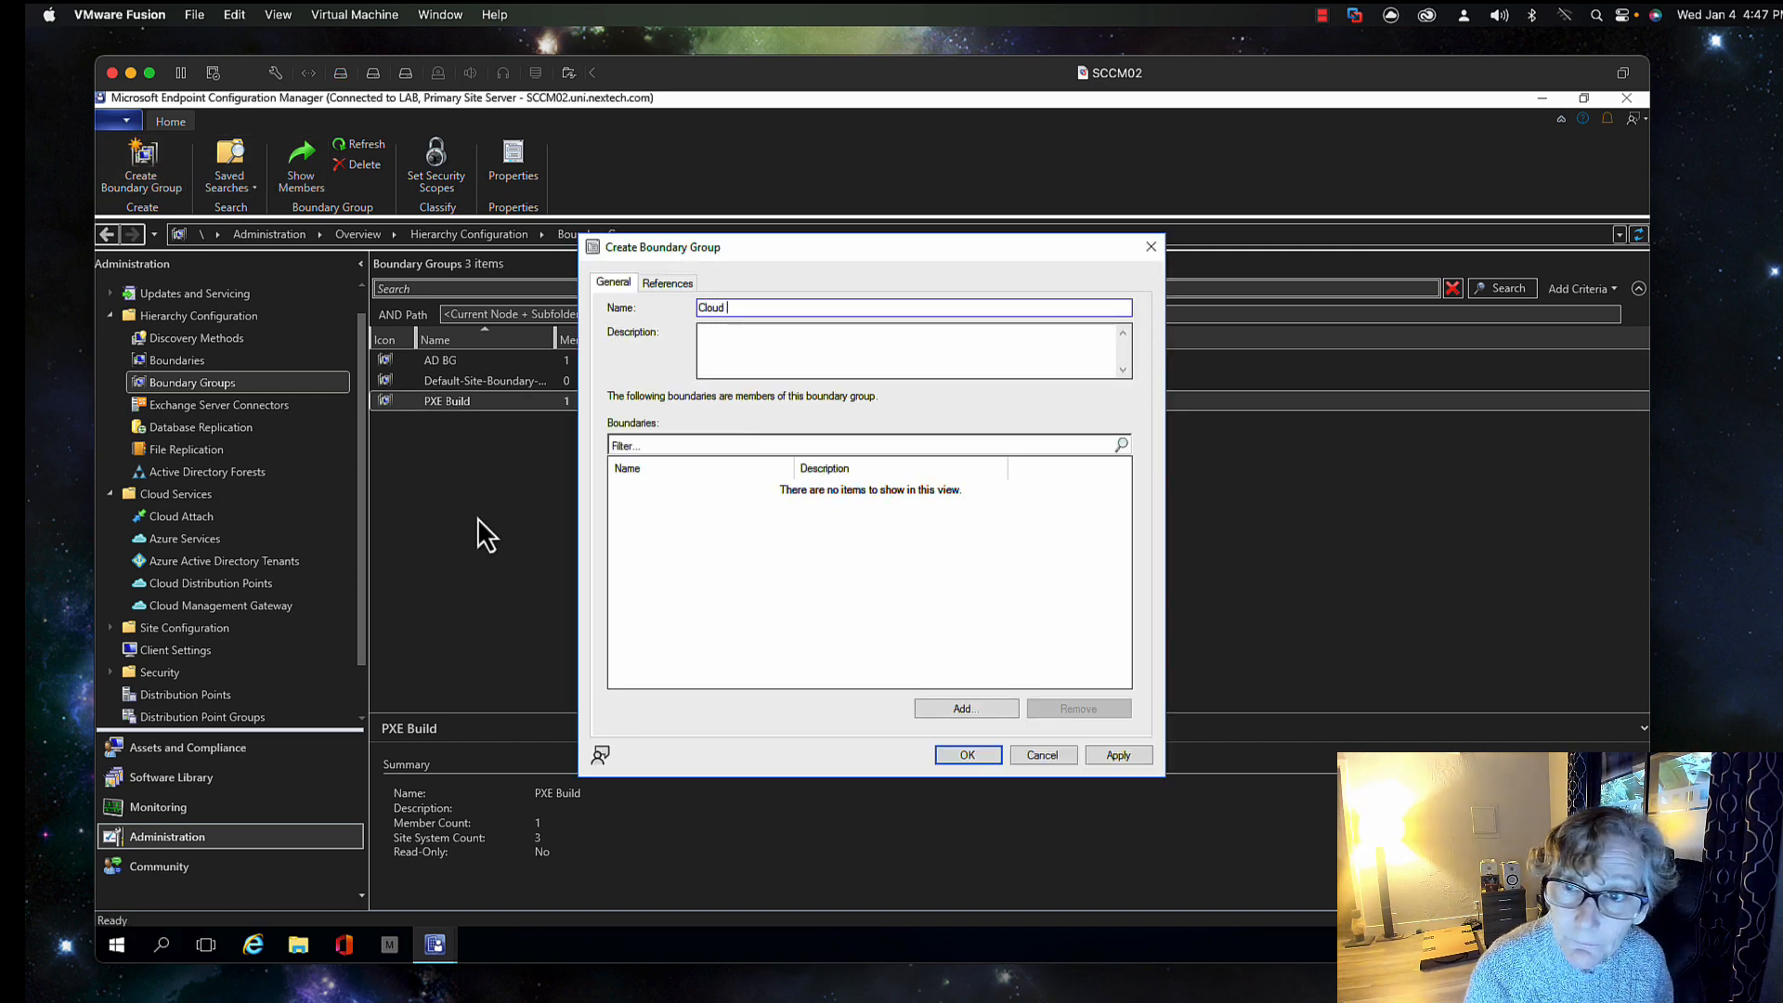
pyautogui.write(' BG')
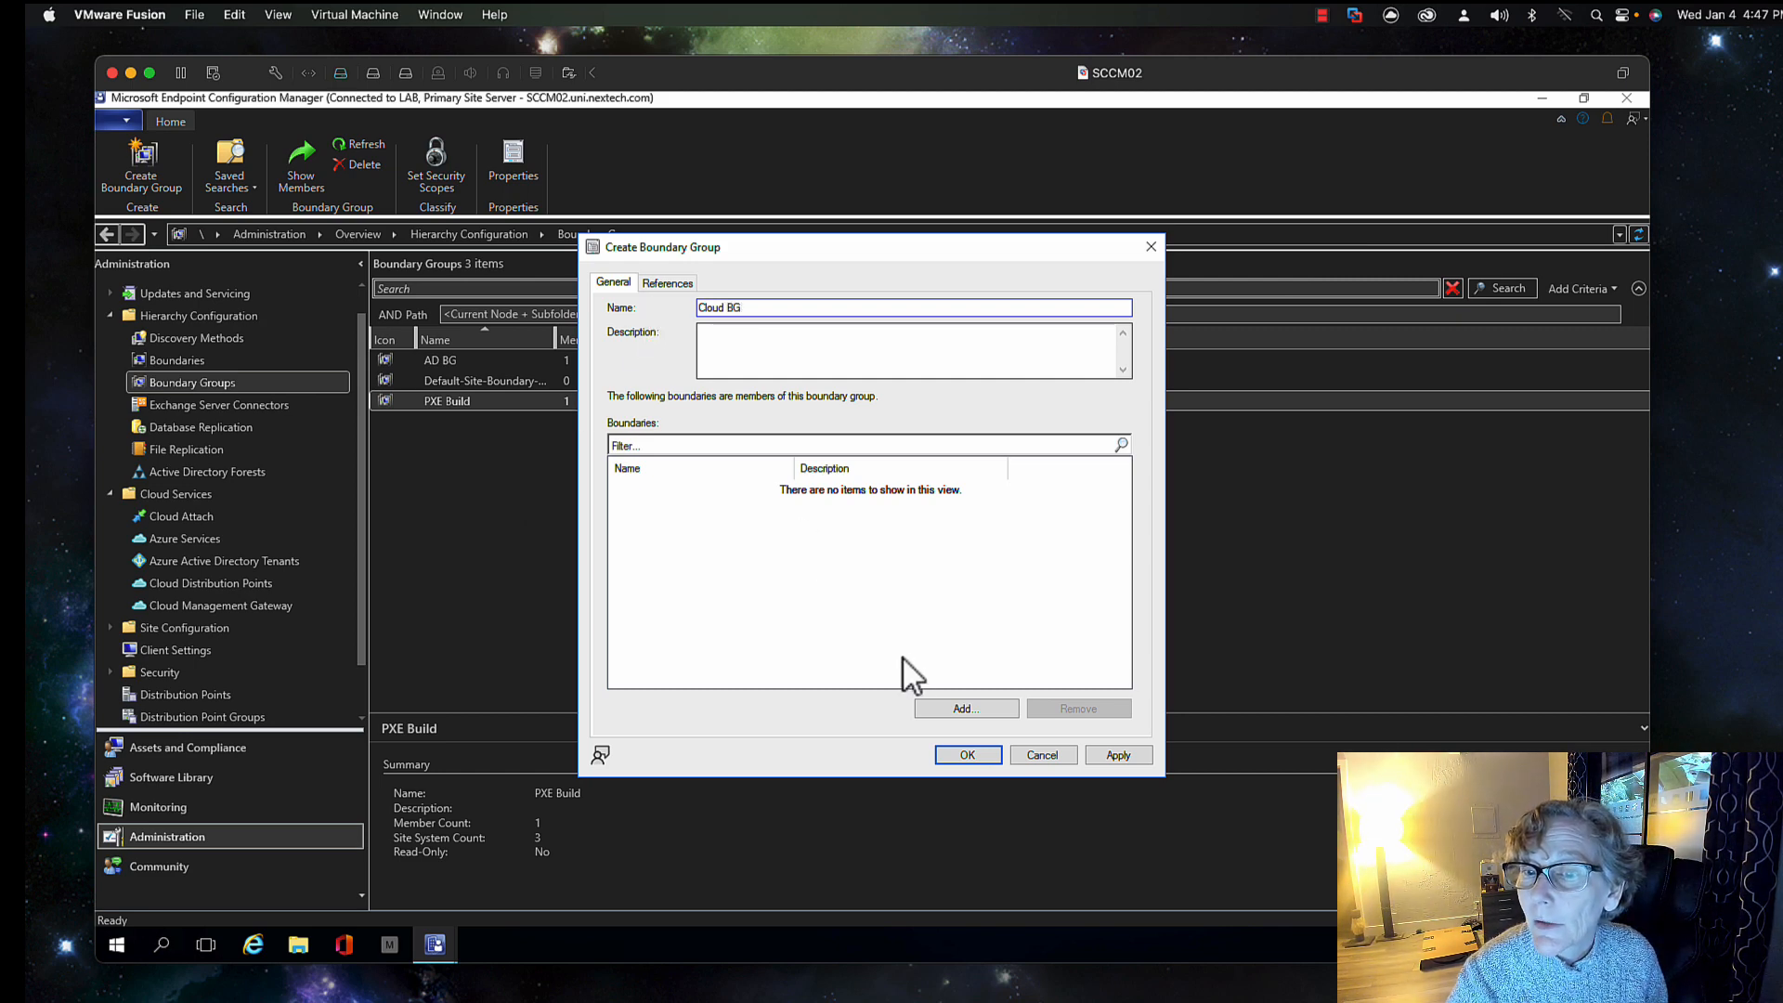
pyautogui.click(949, 708)
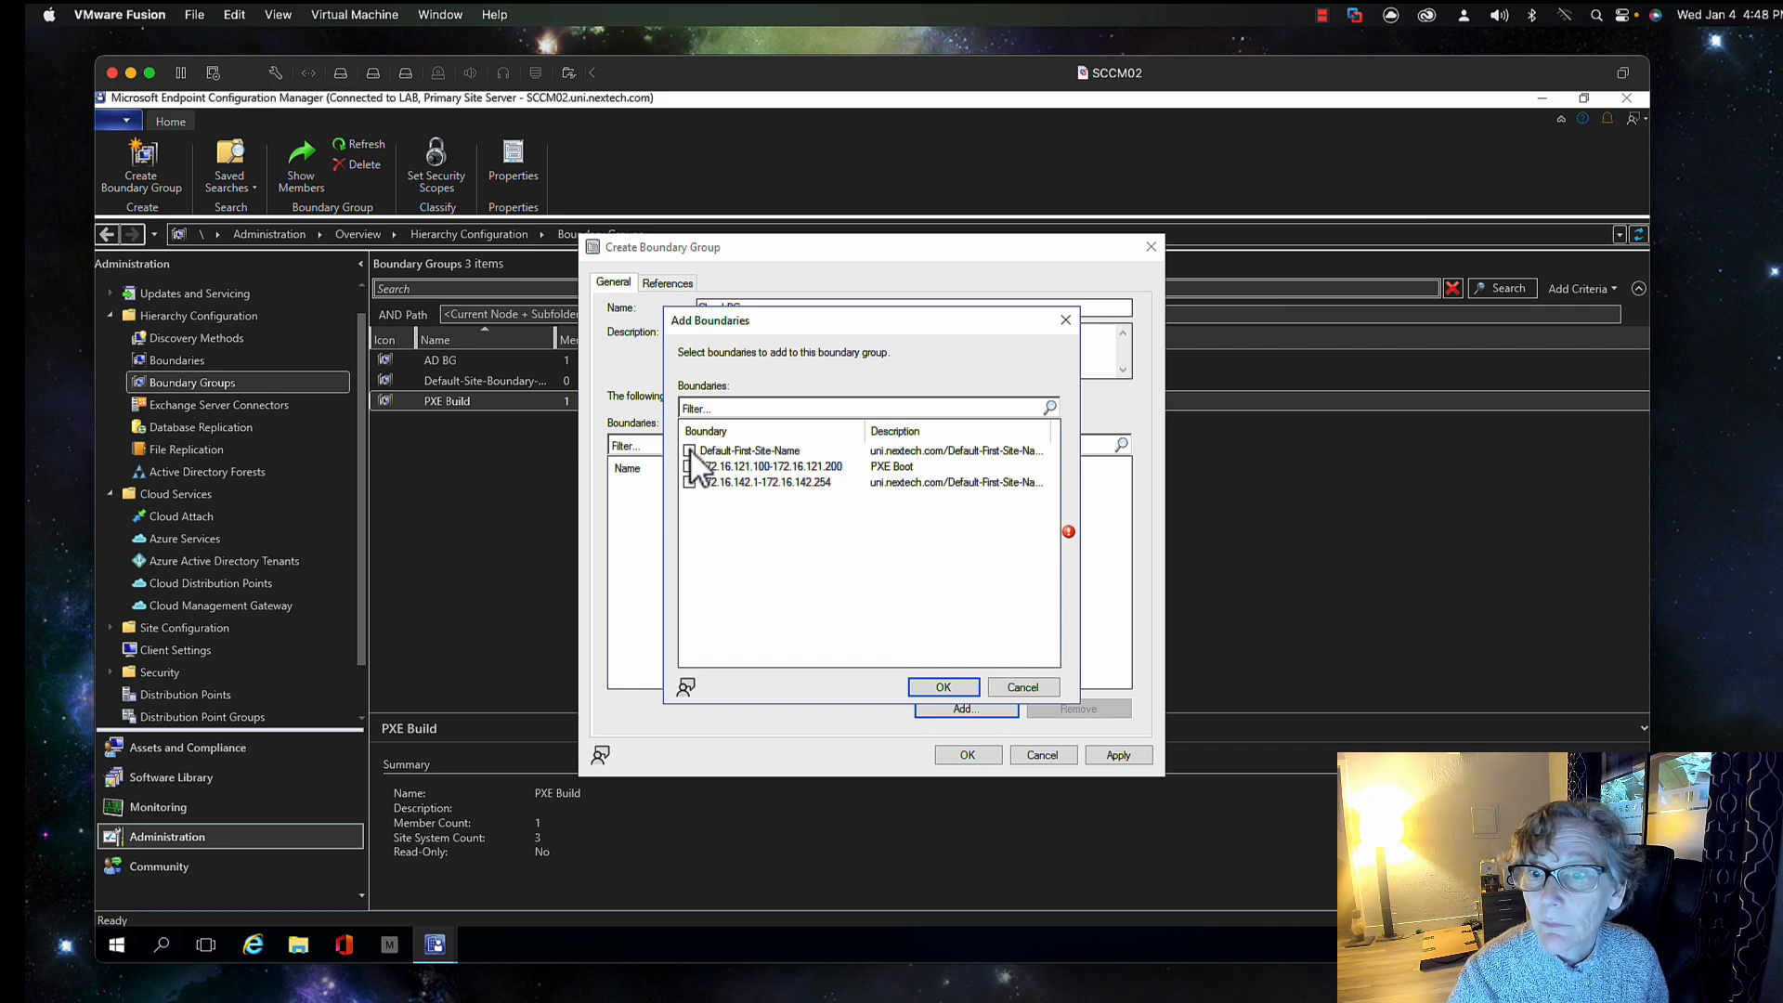
pyautogui.click(689, 450)
pyautogui.click(941, 687)
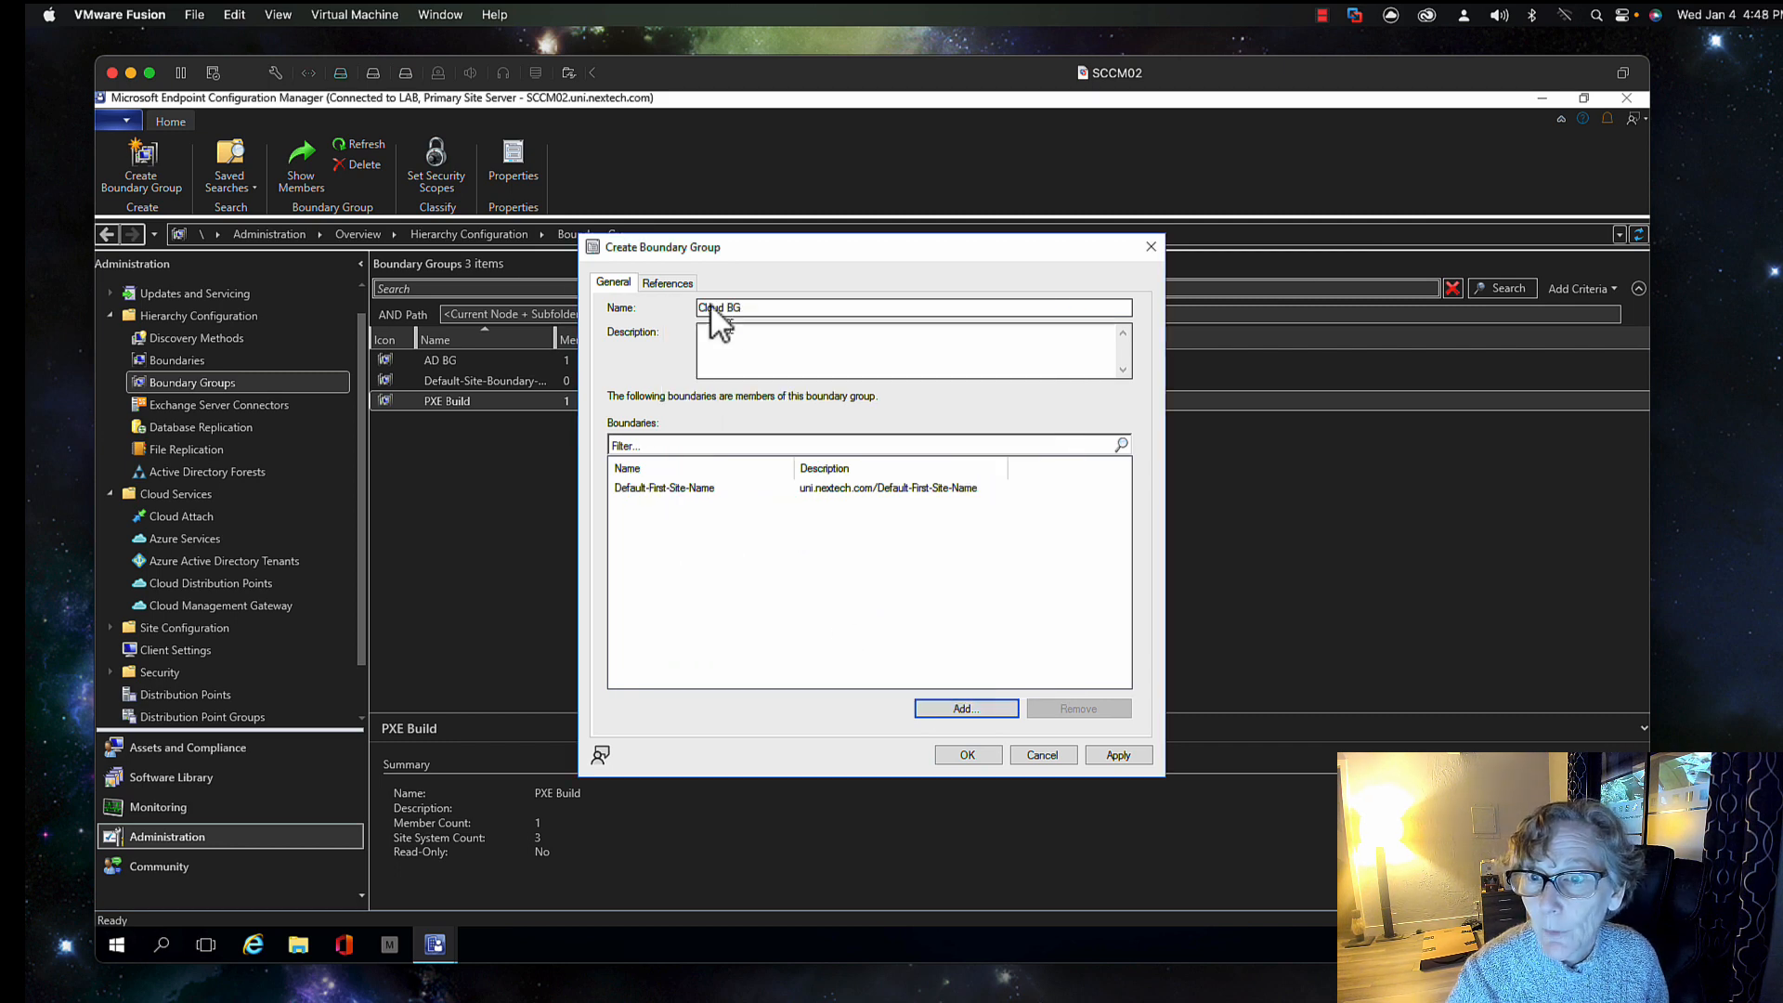
# - Associate the SCCM02, unicmg.westus.cloudapp.azure.com and WSUS site systems with the Cloud BG boundary group and save the group
pyautogui.click(669, 283)
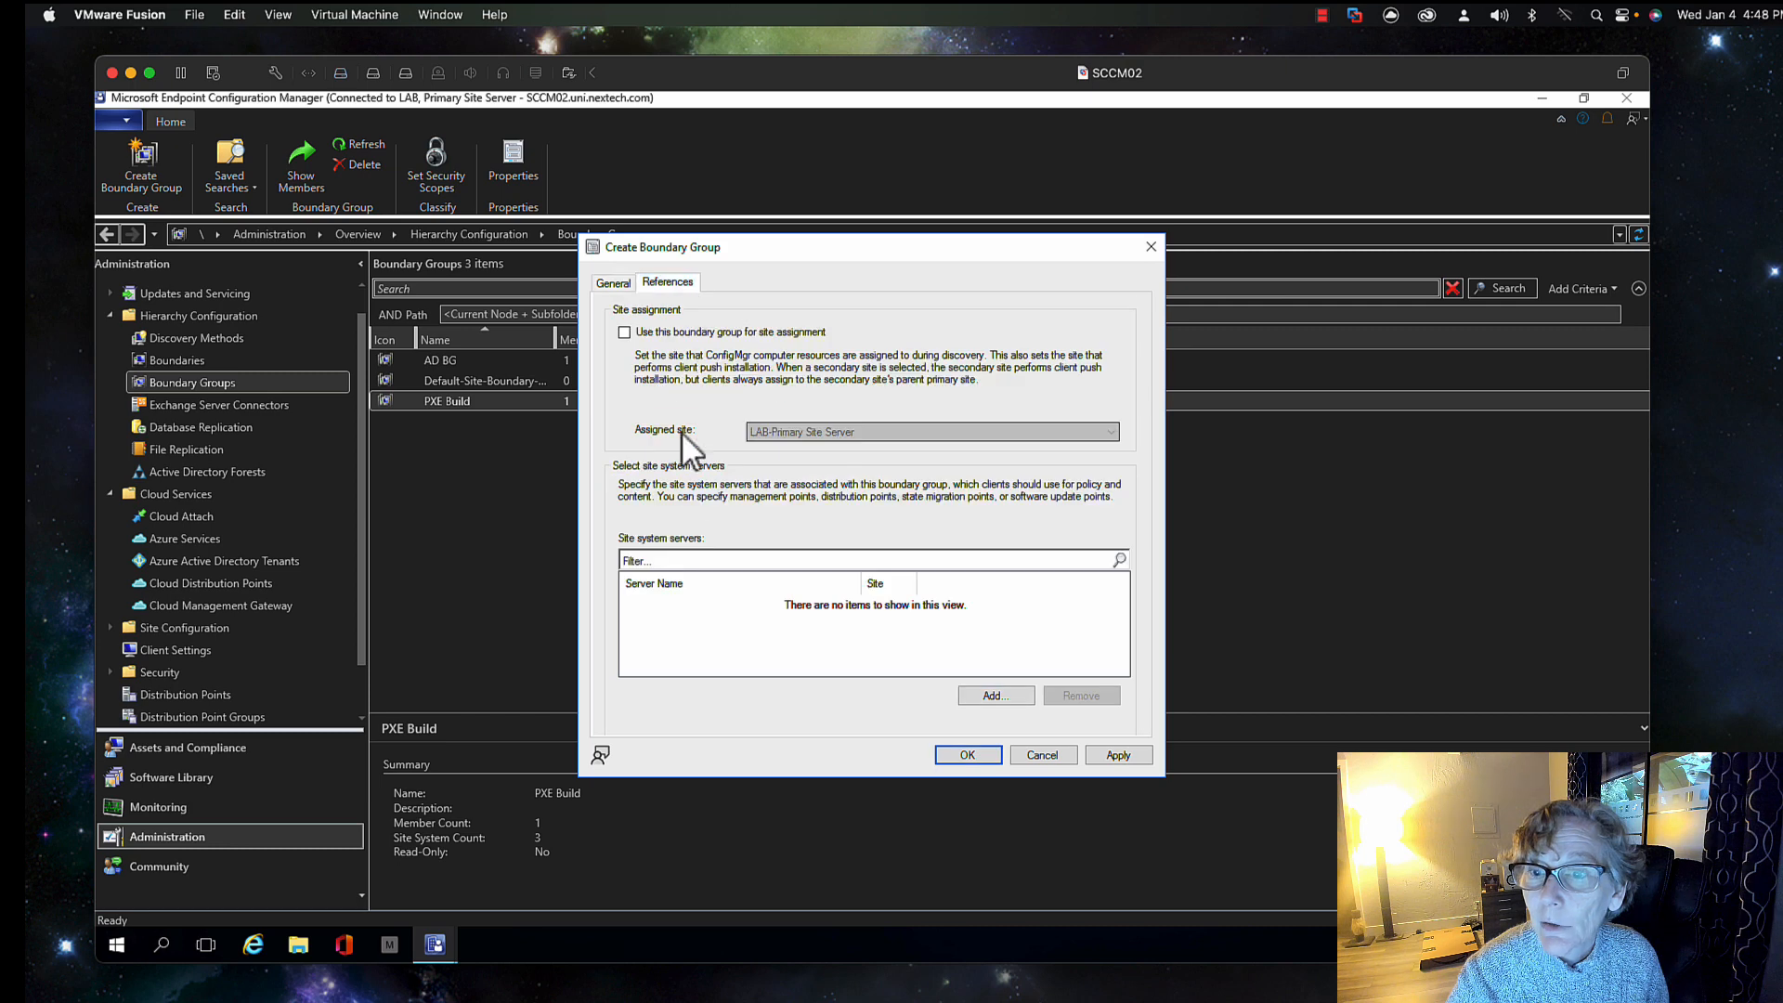
pyautogui.click(992, 695)
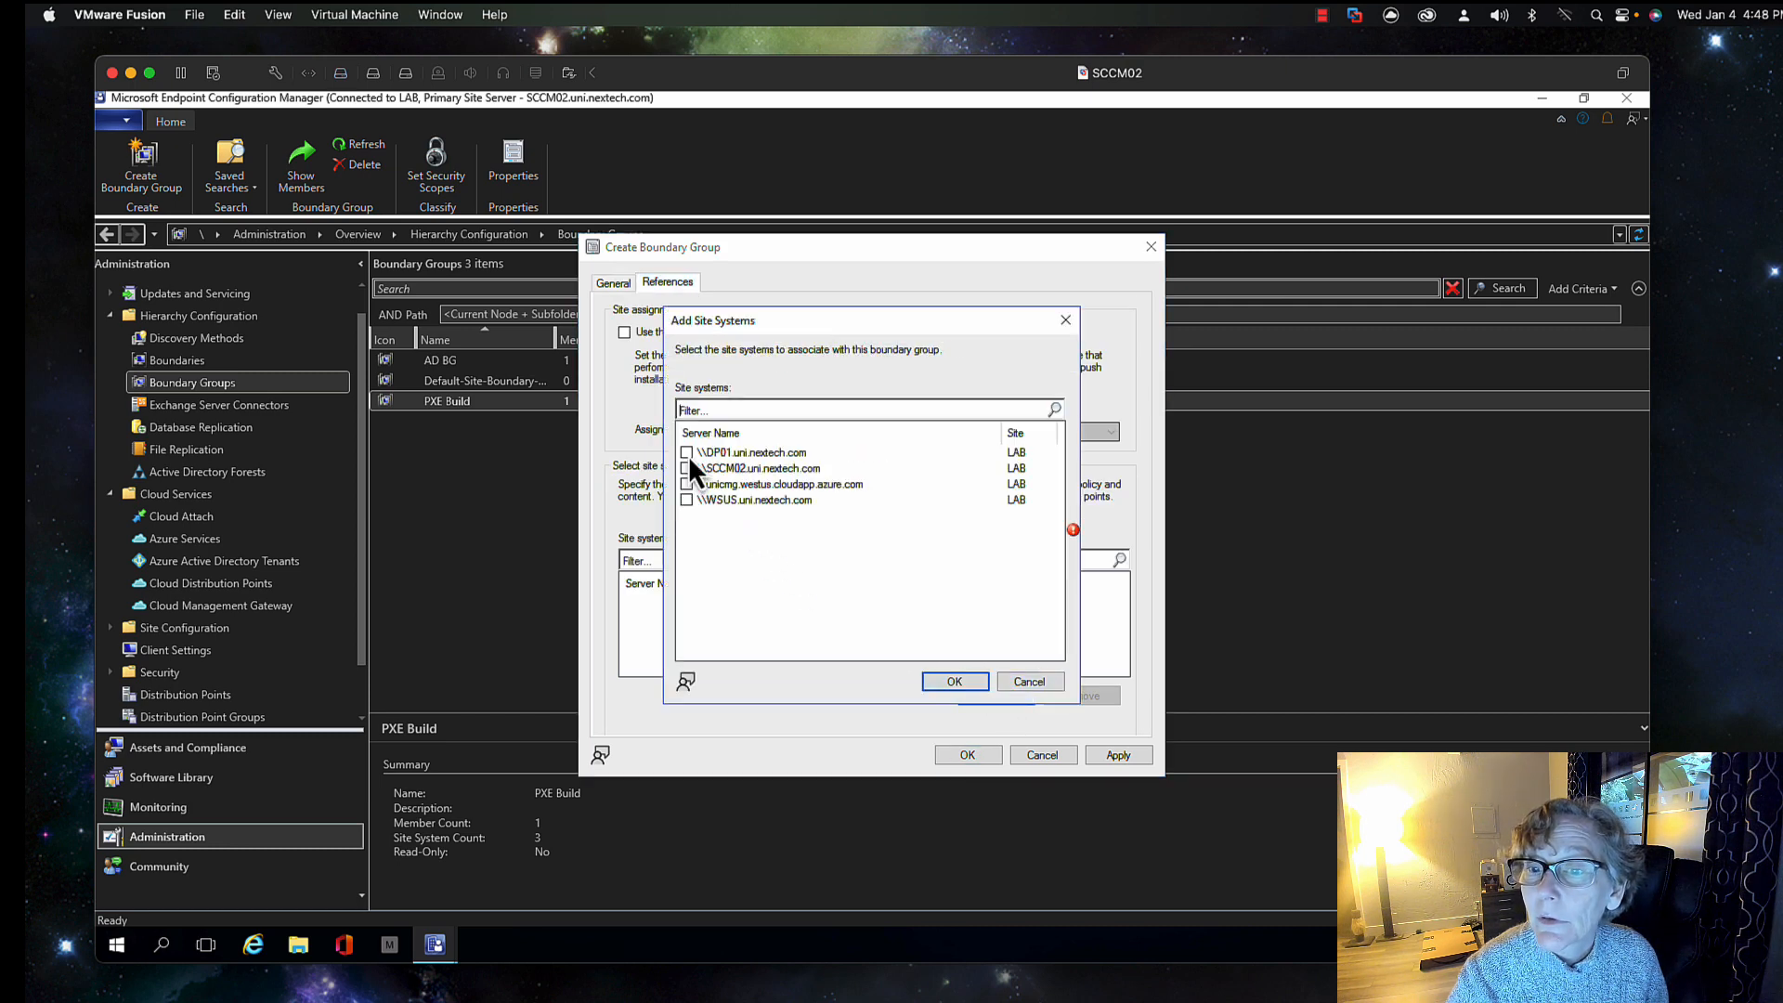
pyautogui.click(687, 468)
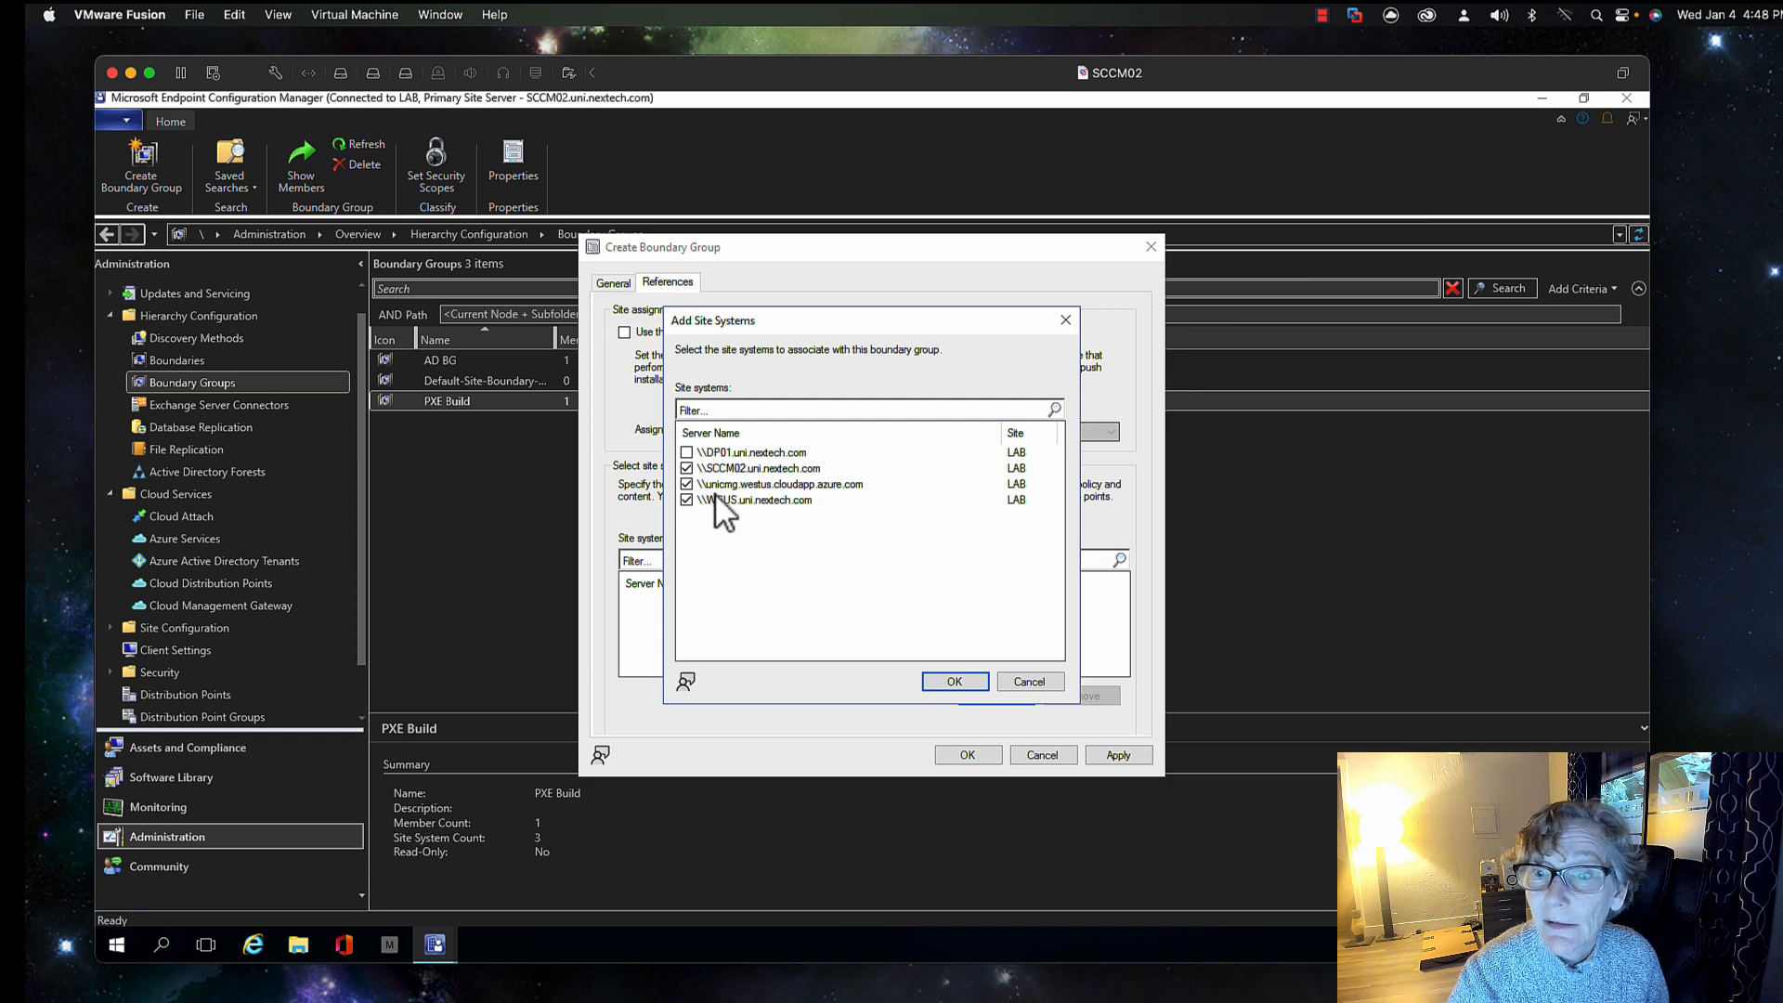
pyautogui.click(944, 682)
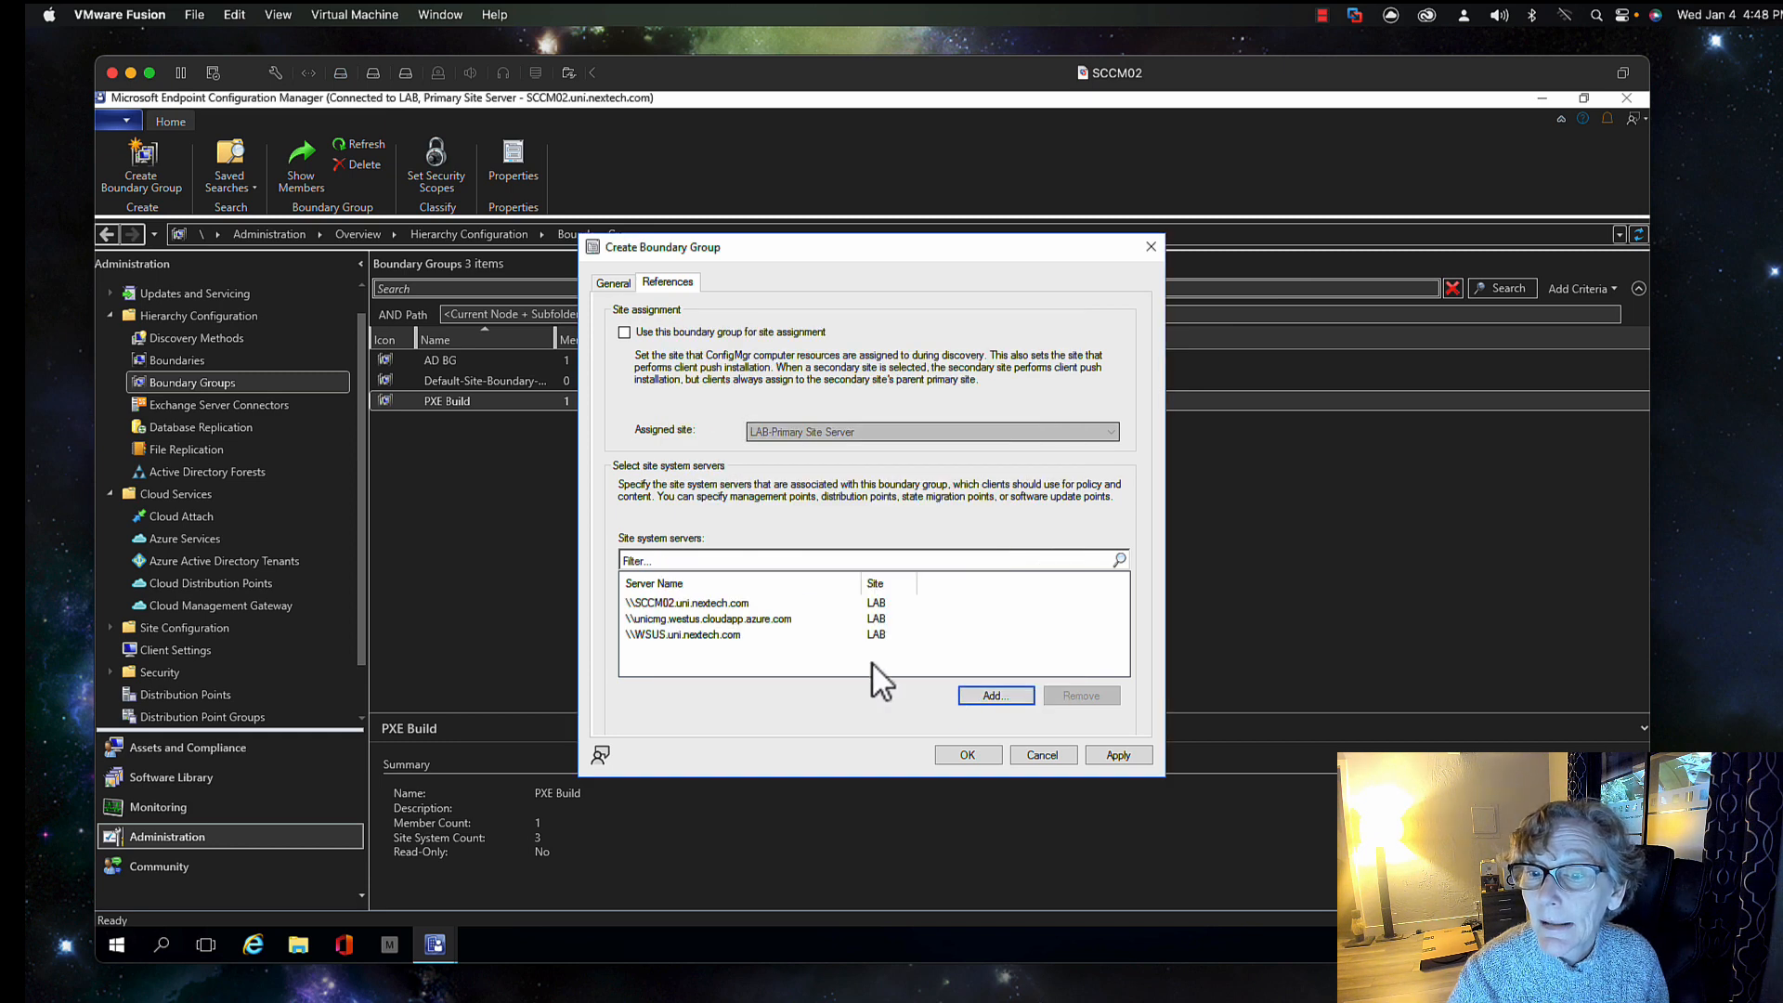
pyautogui.click(956, 754)
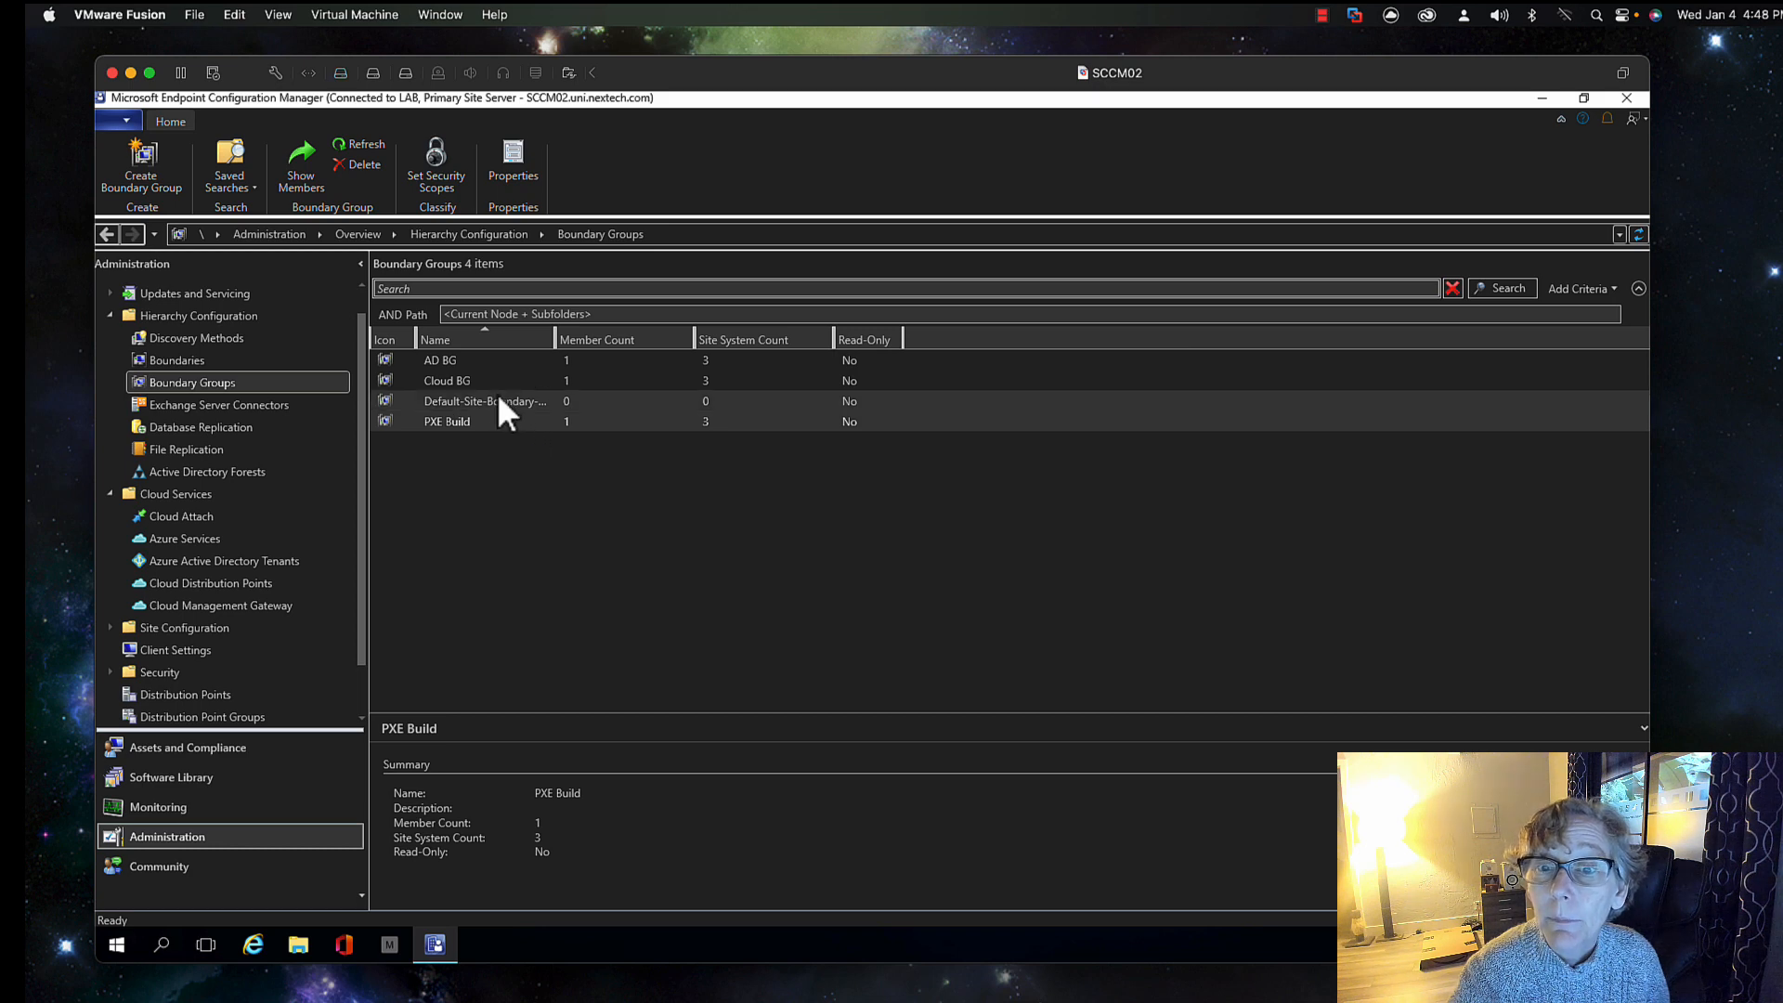
pyautogui.click(494, 384)
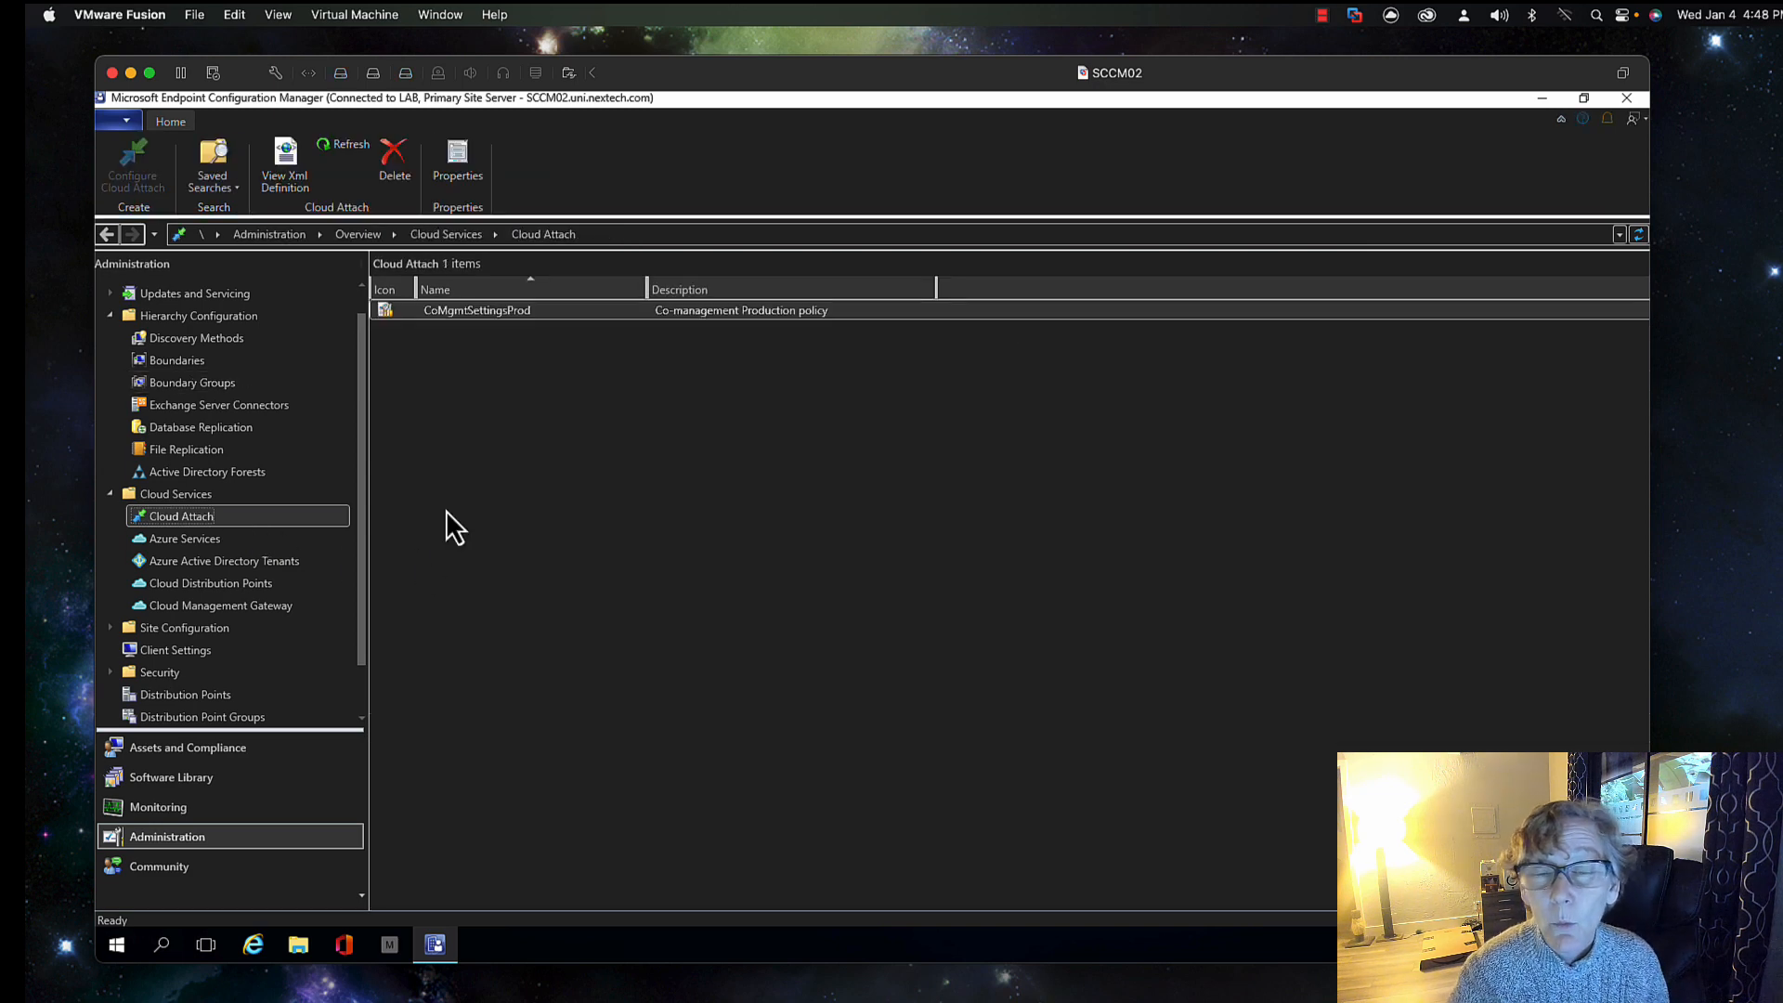
# - Review the upload, enablement, workload and staging settings of the CoMgmtSettingsProd co-management policy, leaving them unmodified
pyautogui.rightClick(483, 314)
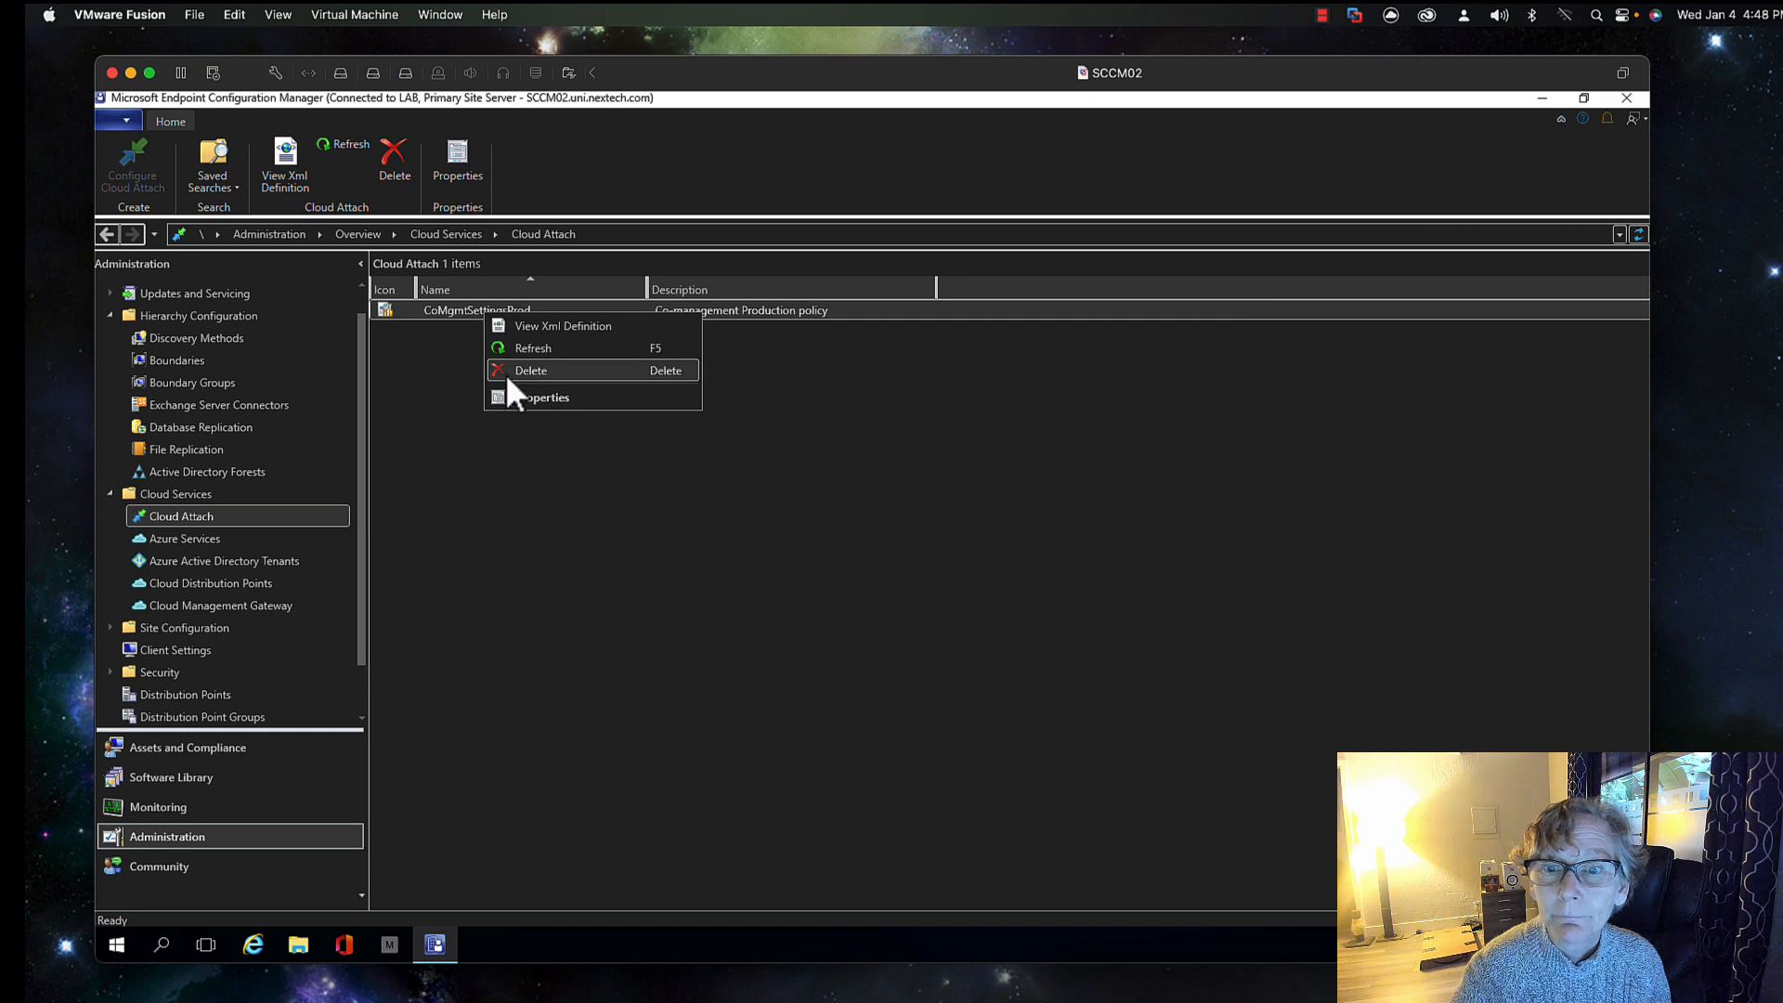
pyautogui.click(510, 398)
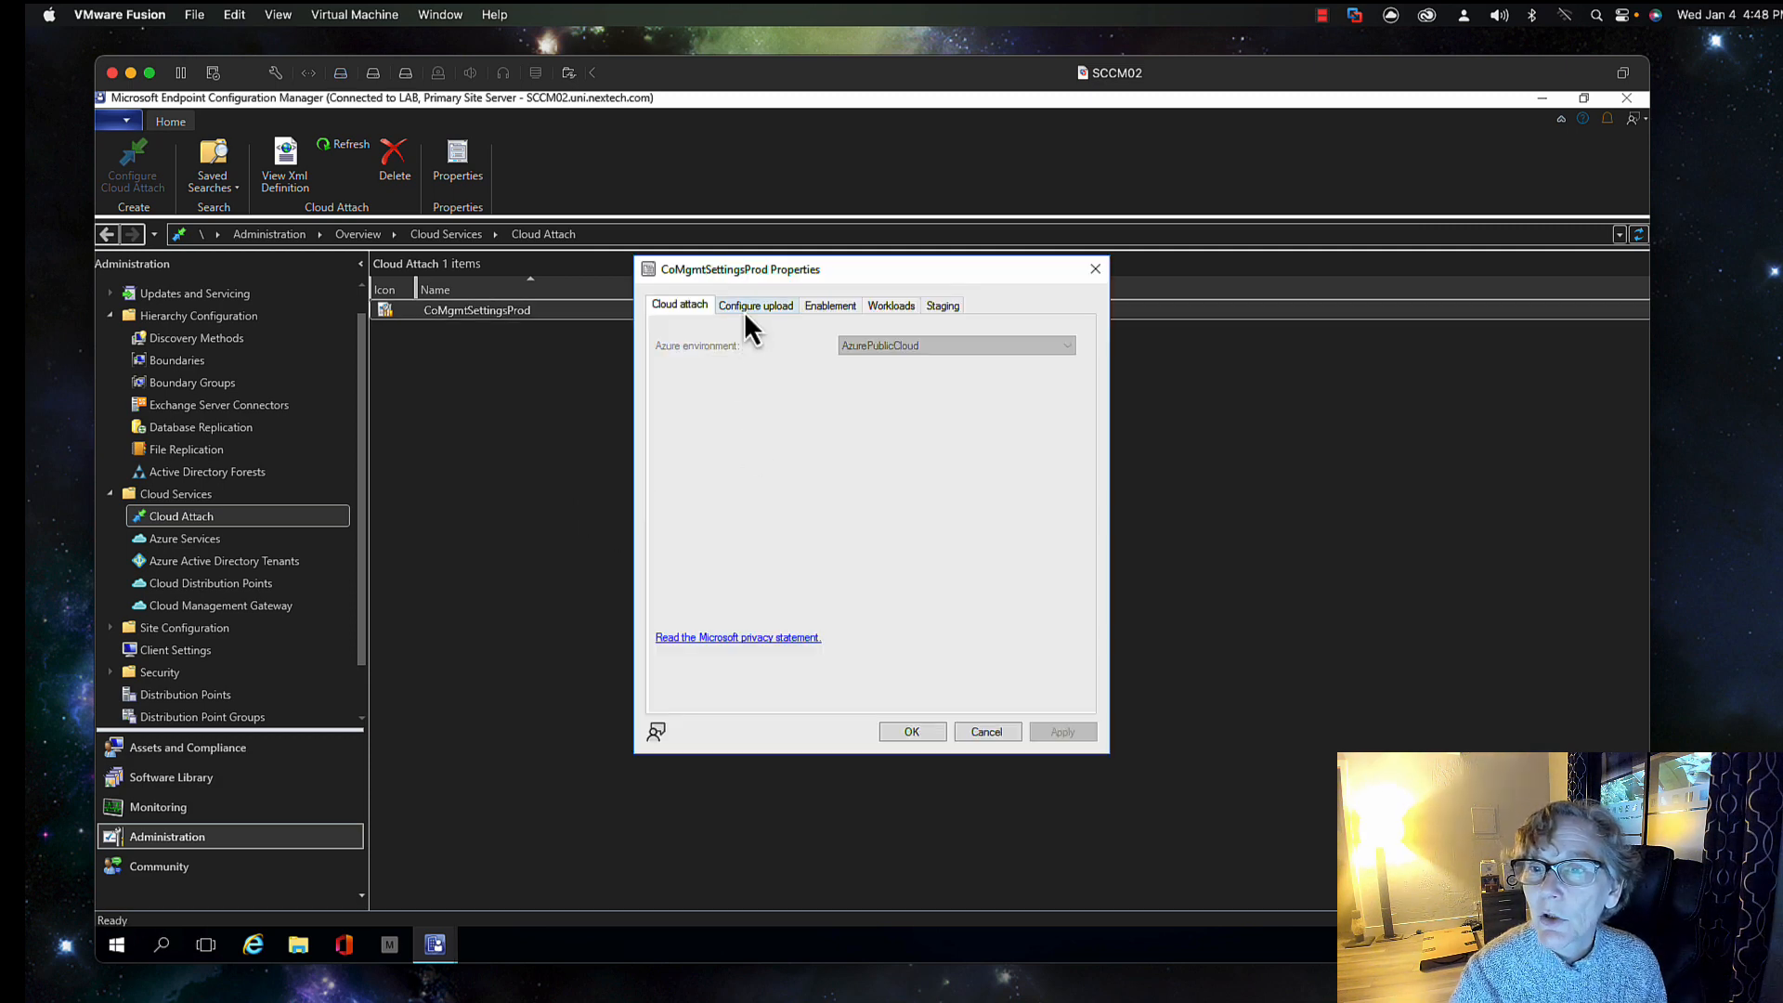
pyautogui.click(748, 307)
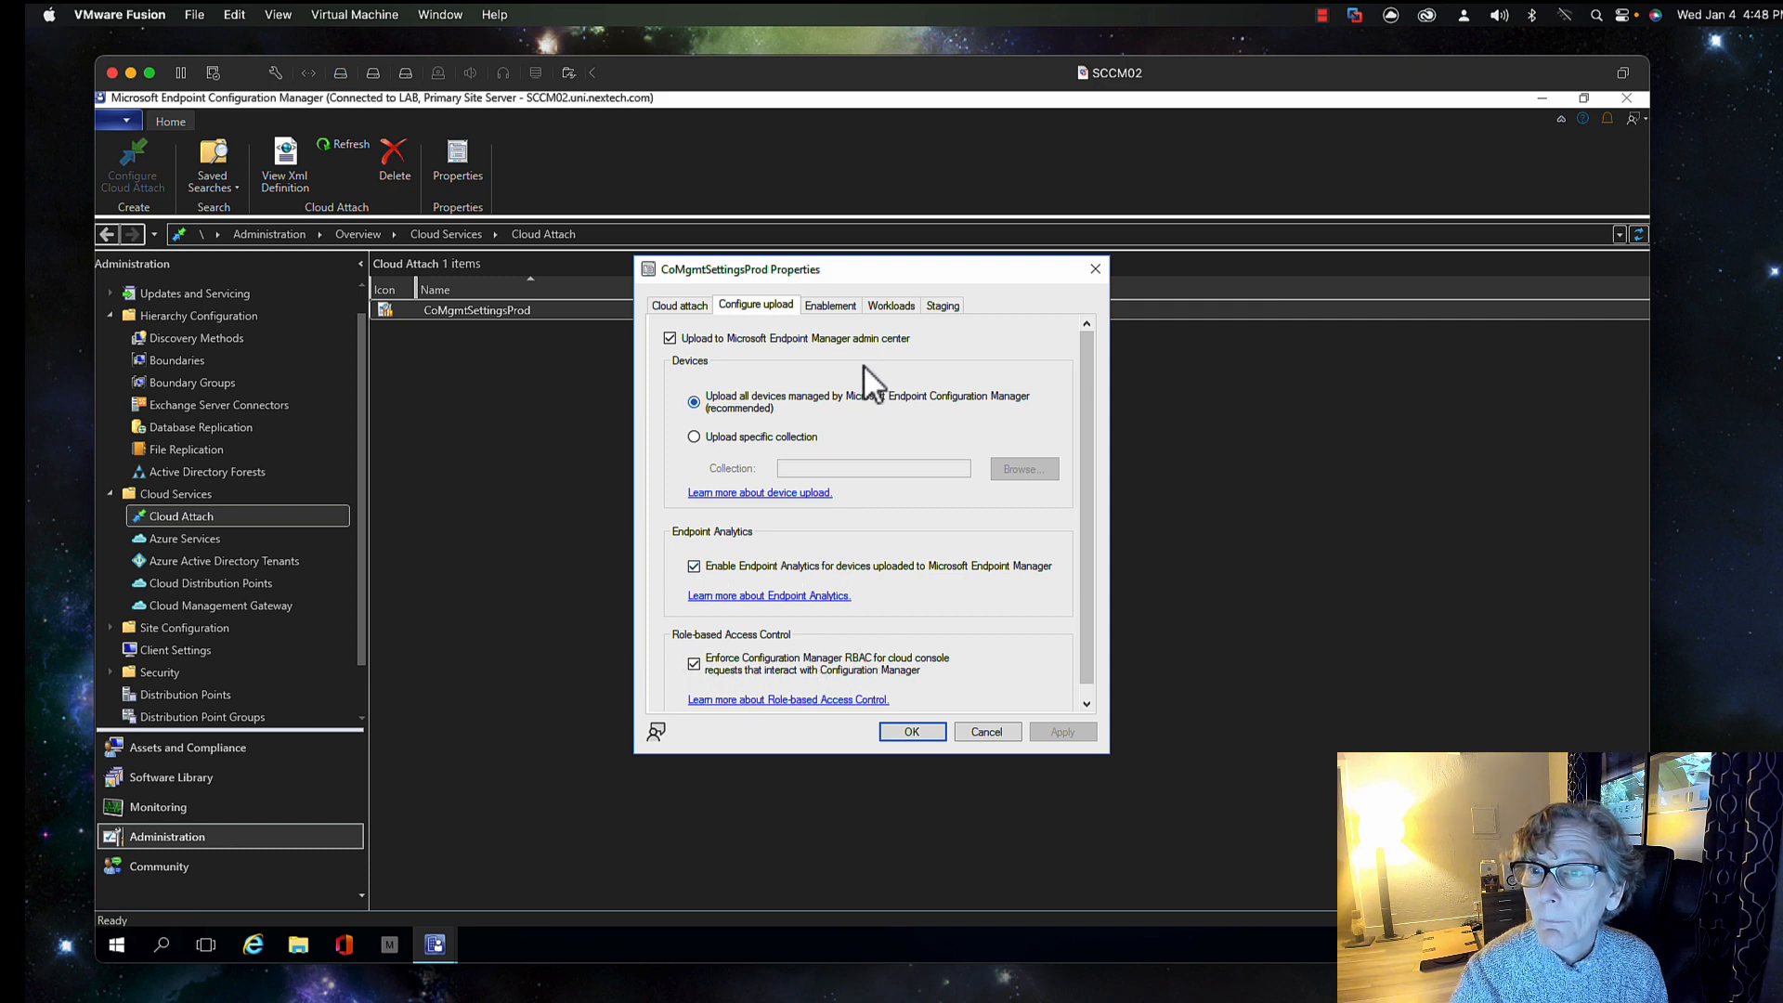
pyautogui.click(843, 309)
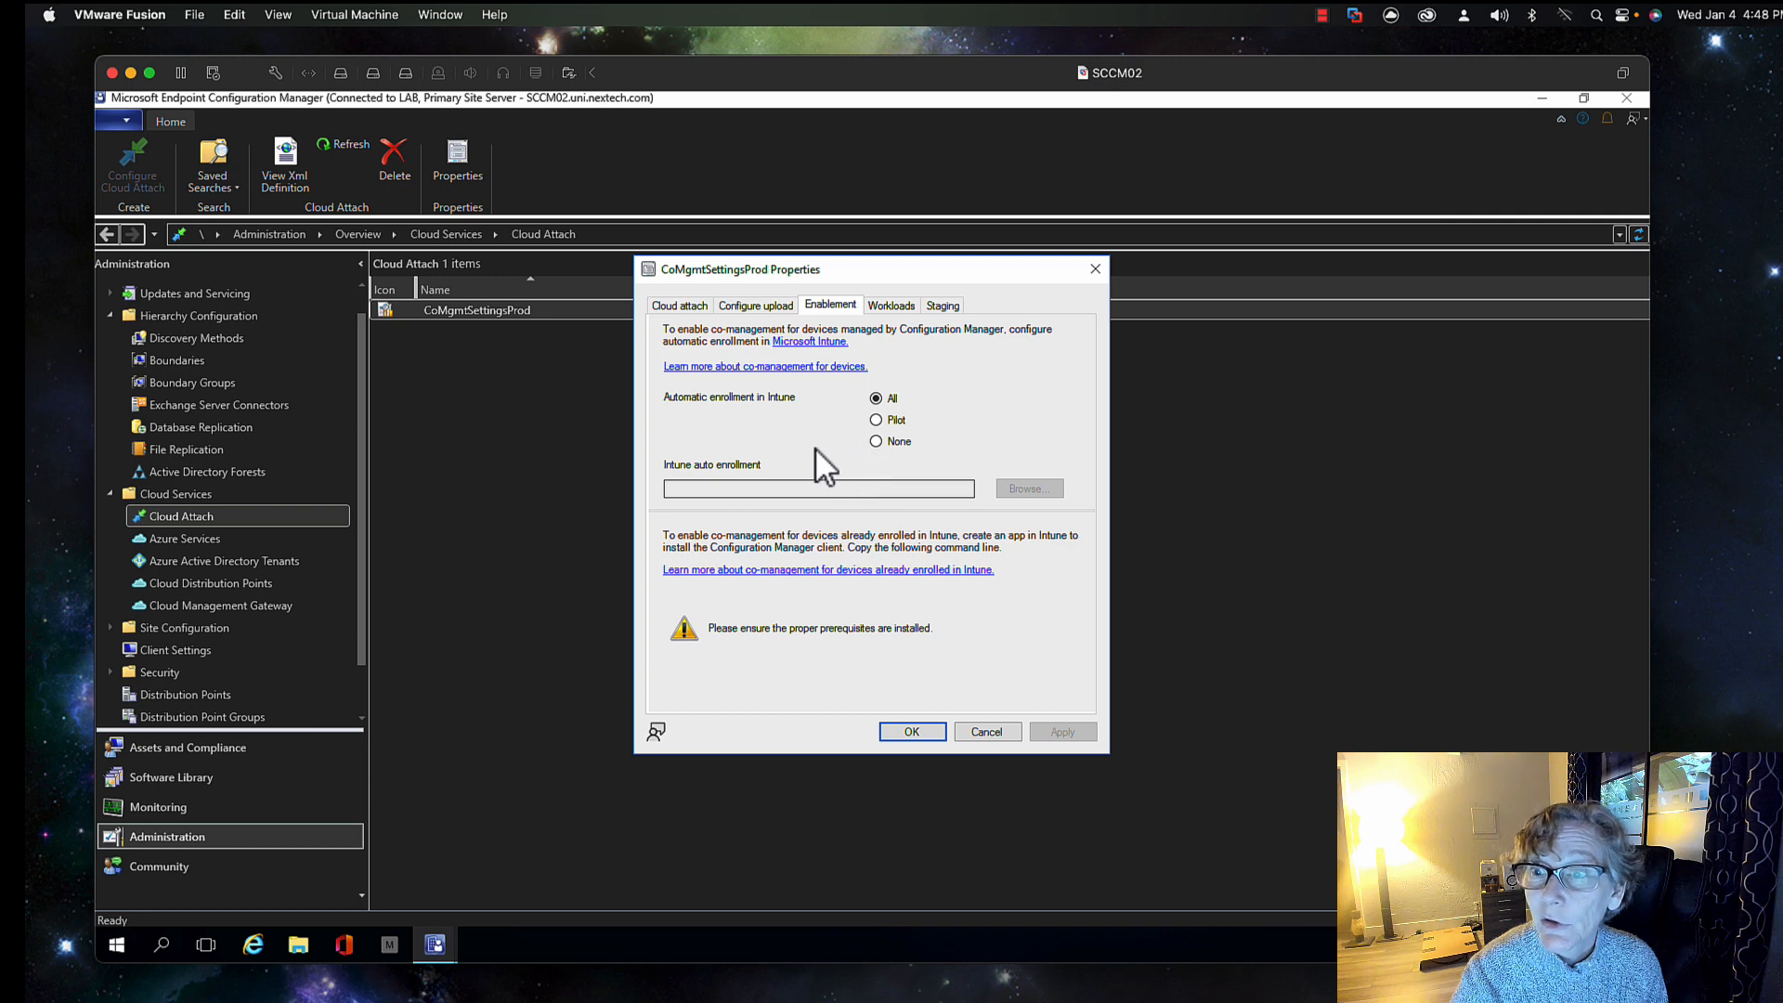
pyautogui.click(891, 307)
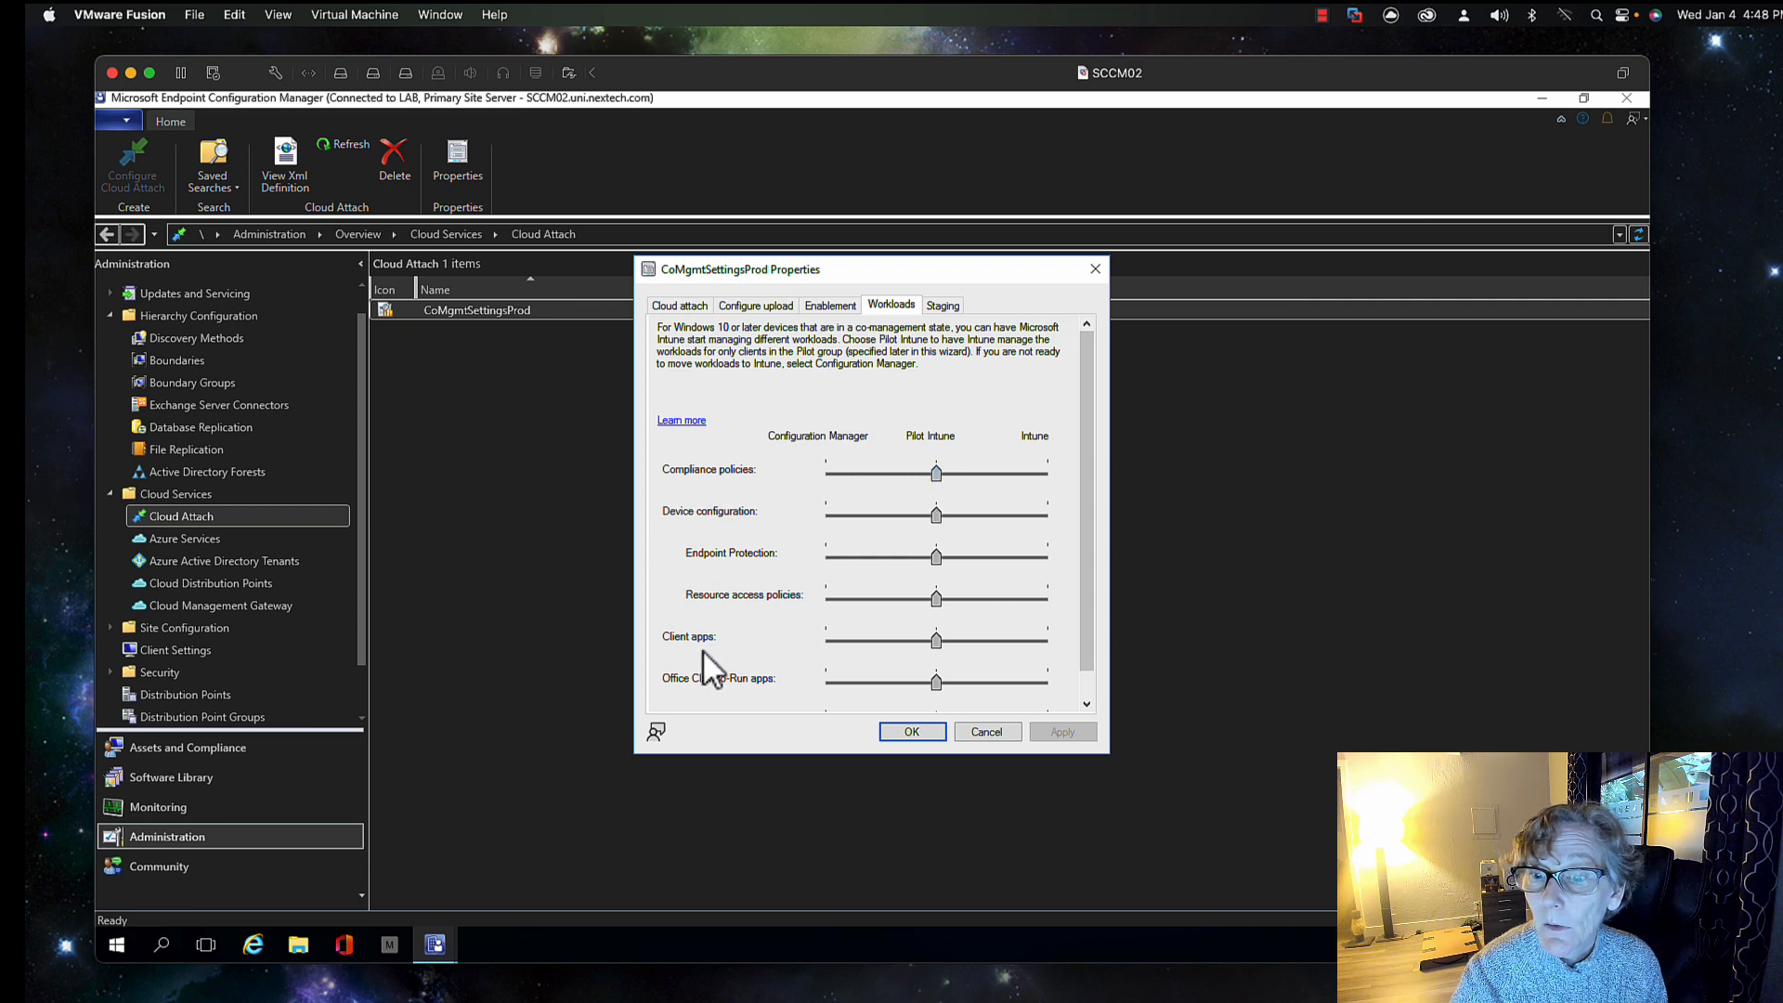
pyautogui.click(957, 308)
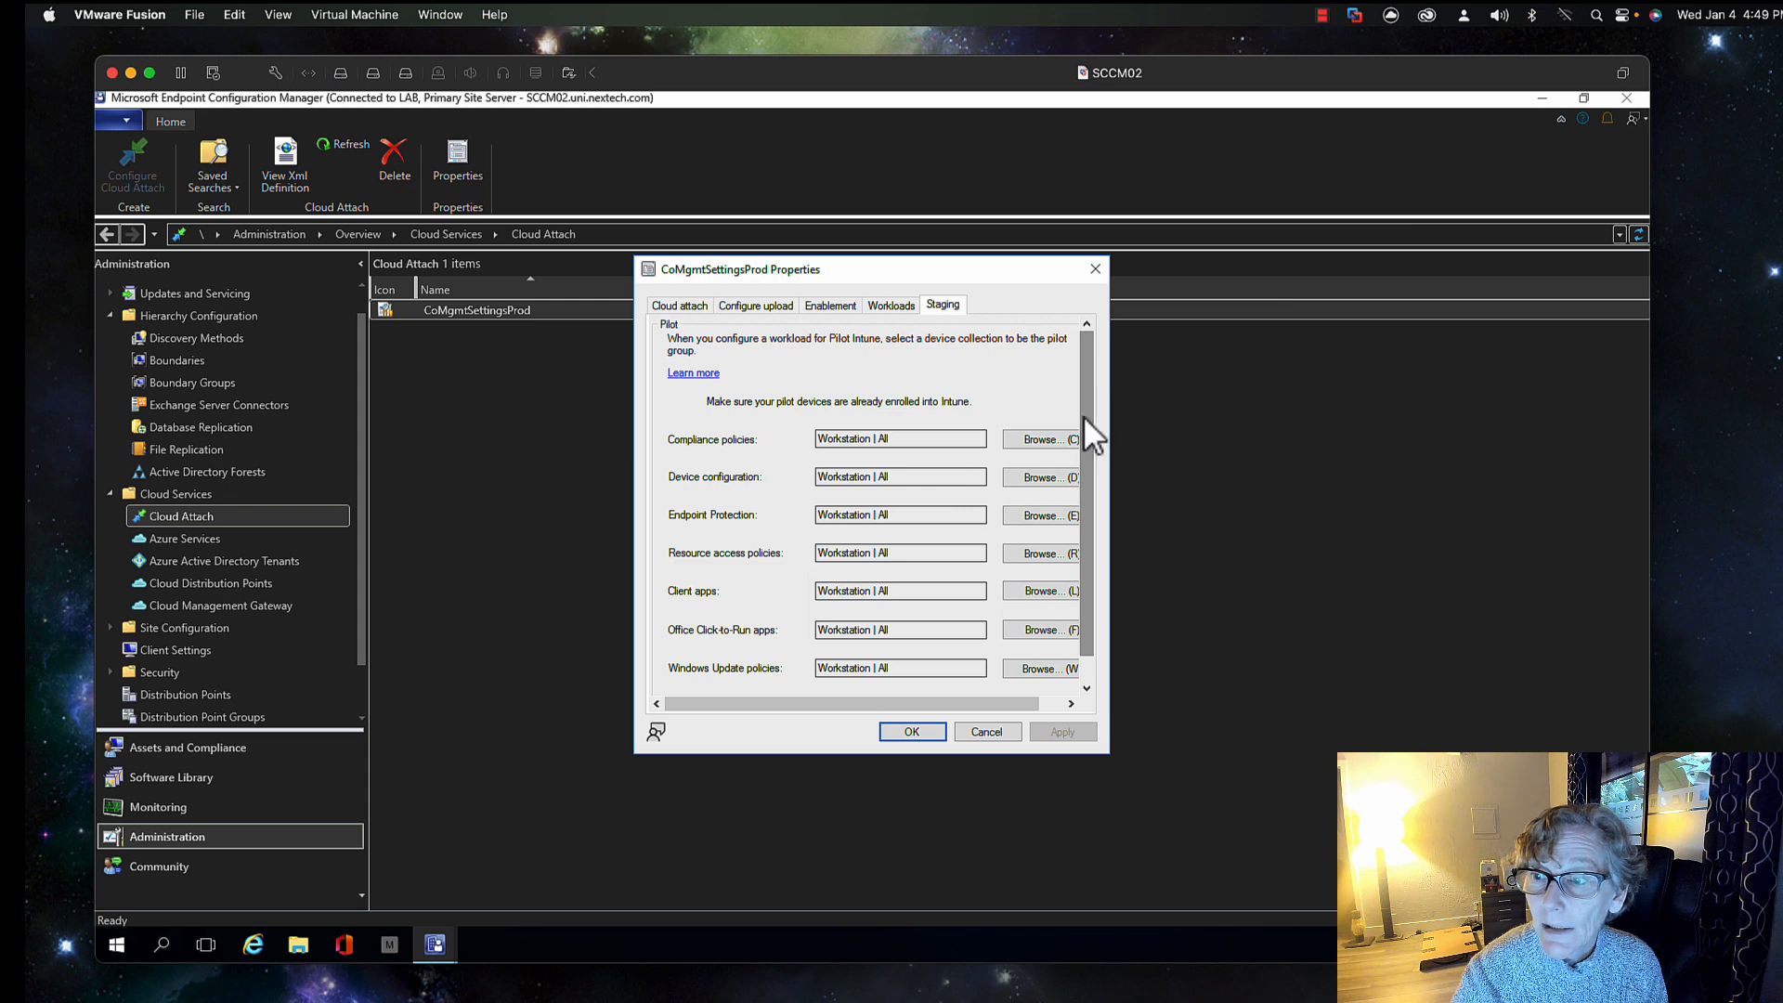
pyautogui.scroll(-2, 1085, 530)
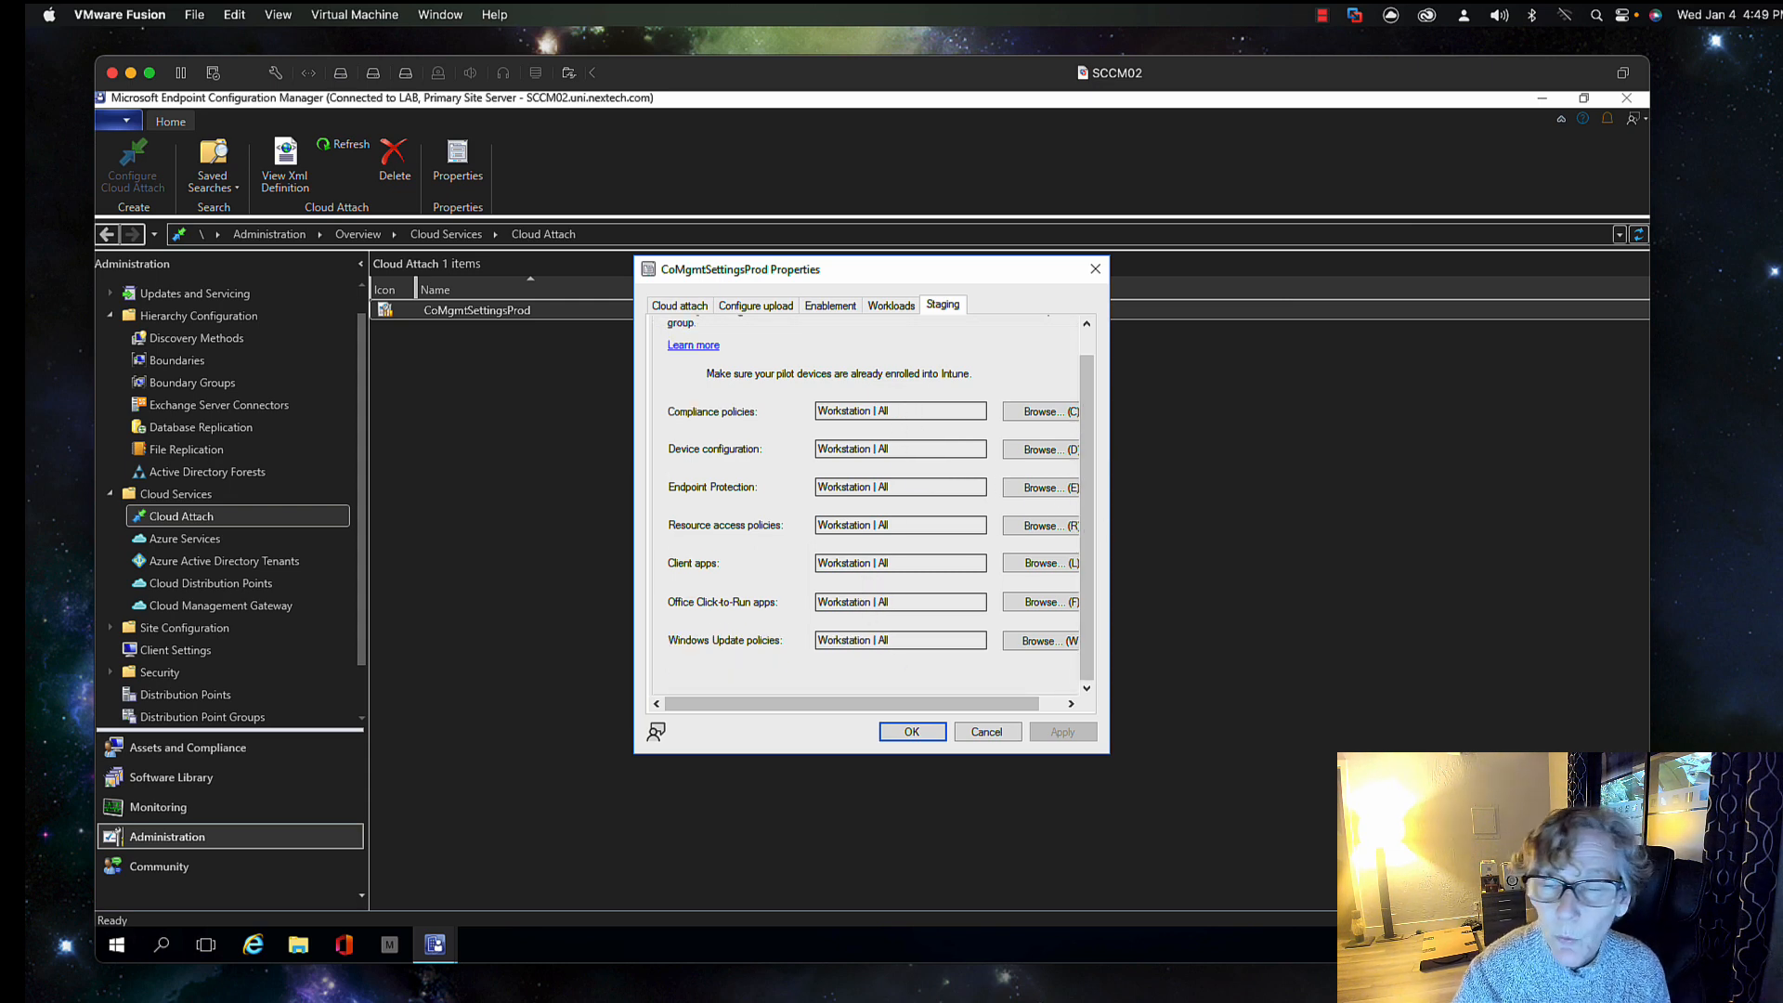
pyautogui.click(981, 730)
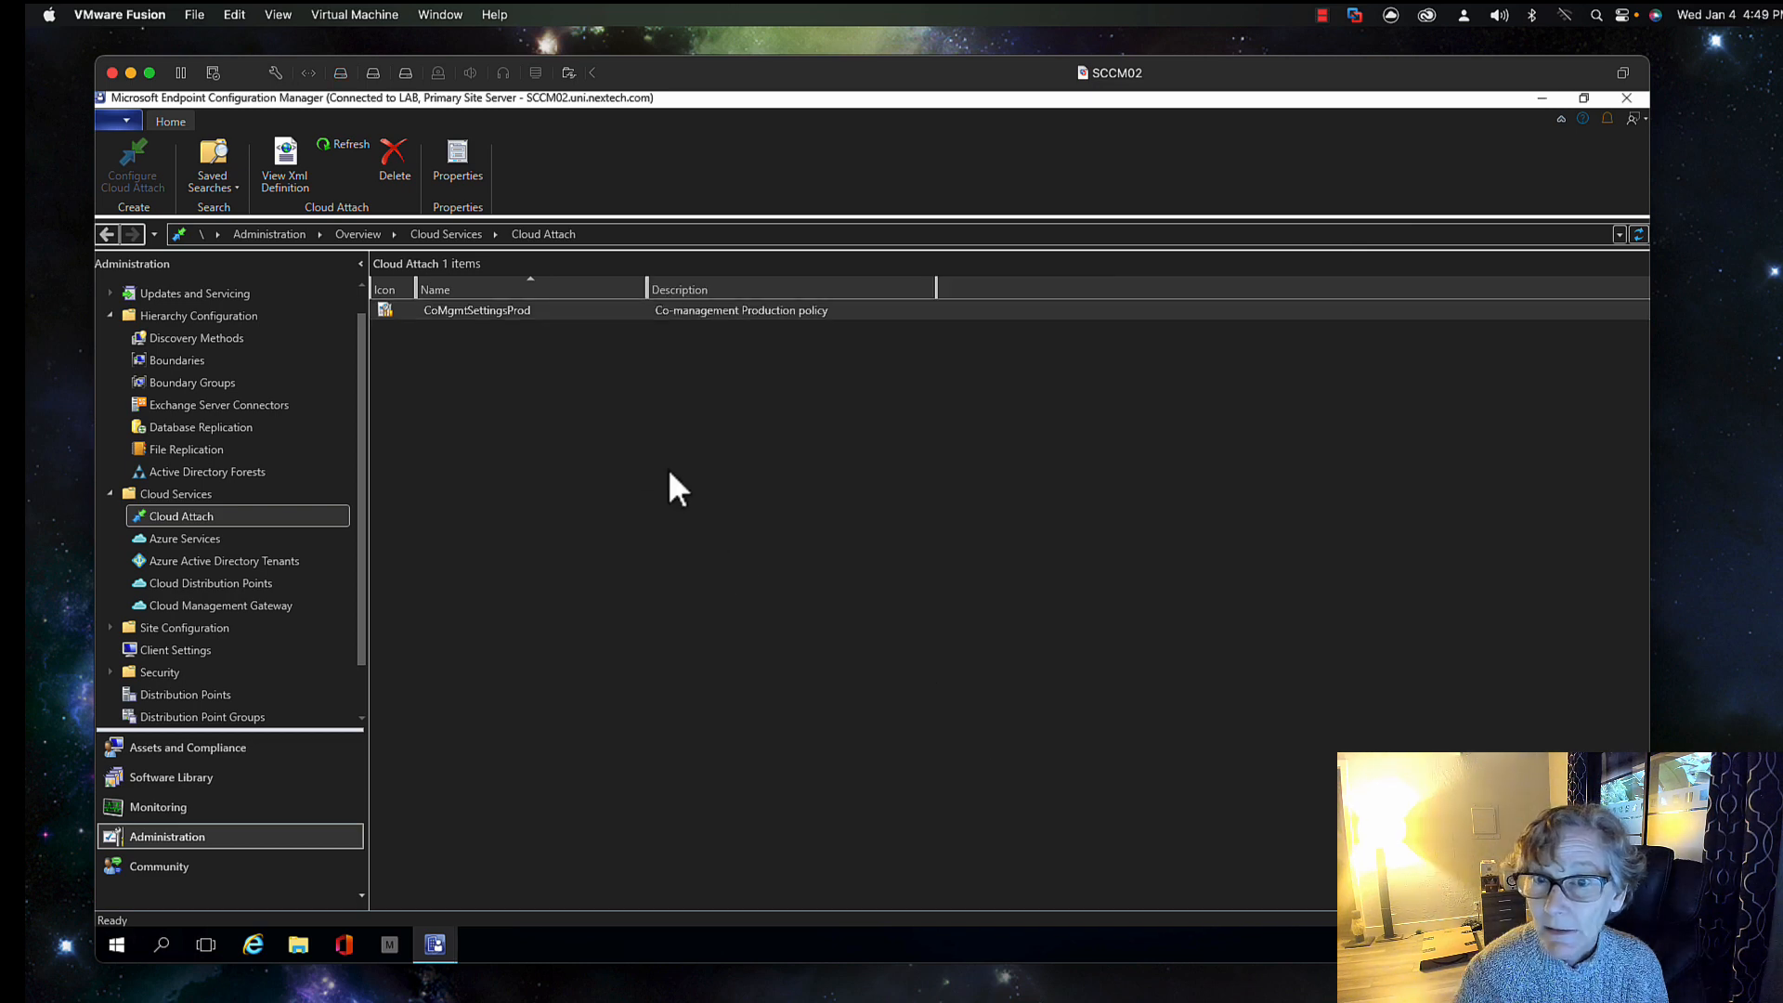
# - Review the Azure Services, Azure Active Directory Tenants, Cloud Attach, Cloud Distribution Points and Cloud Management Gateway entries under Cloud Services
pyautogui.click(198, 537)
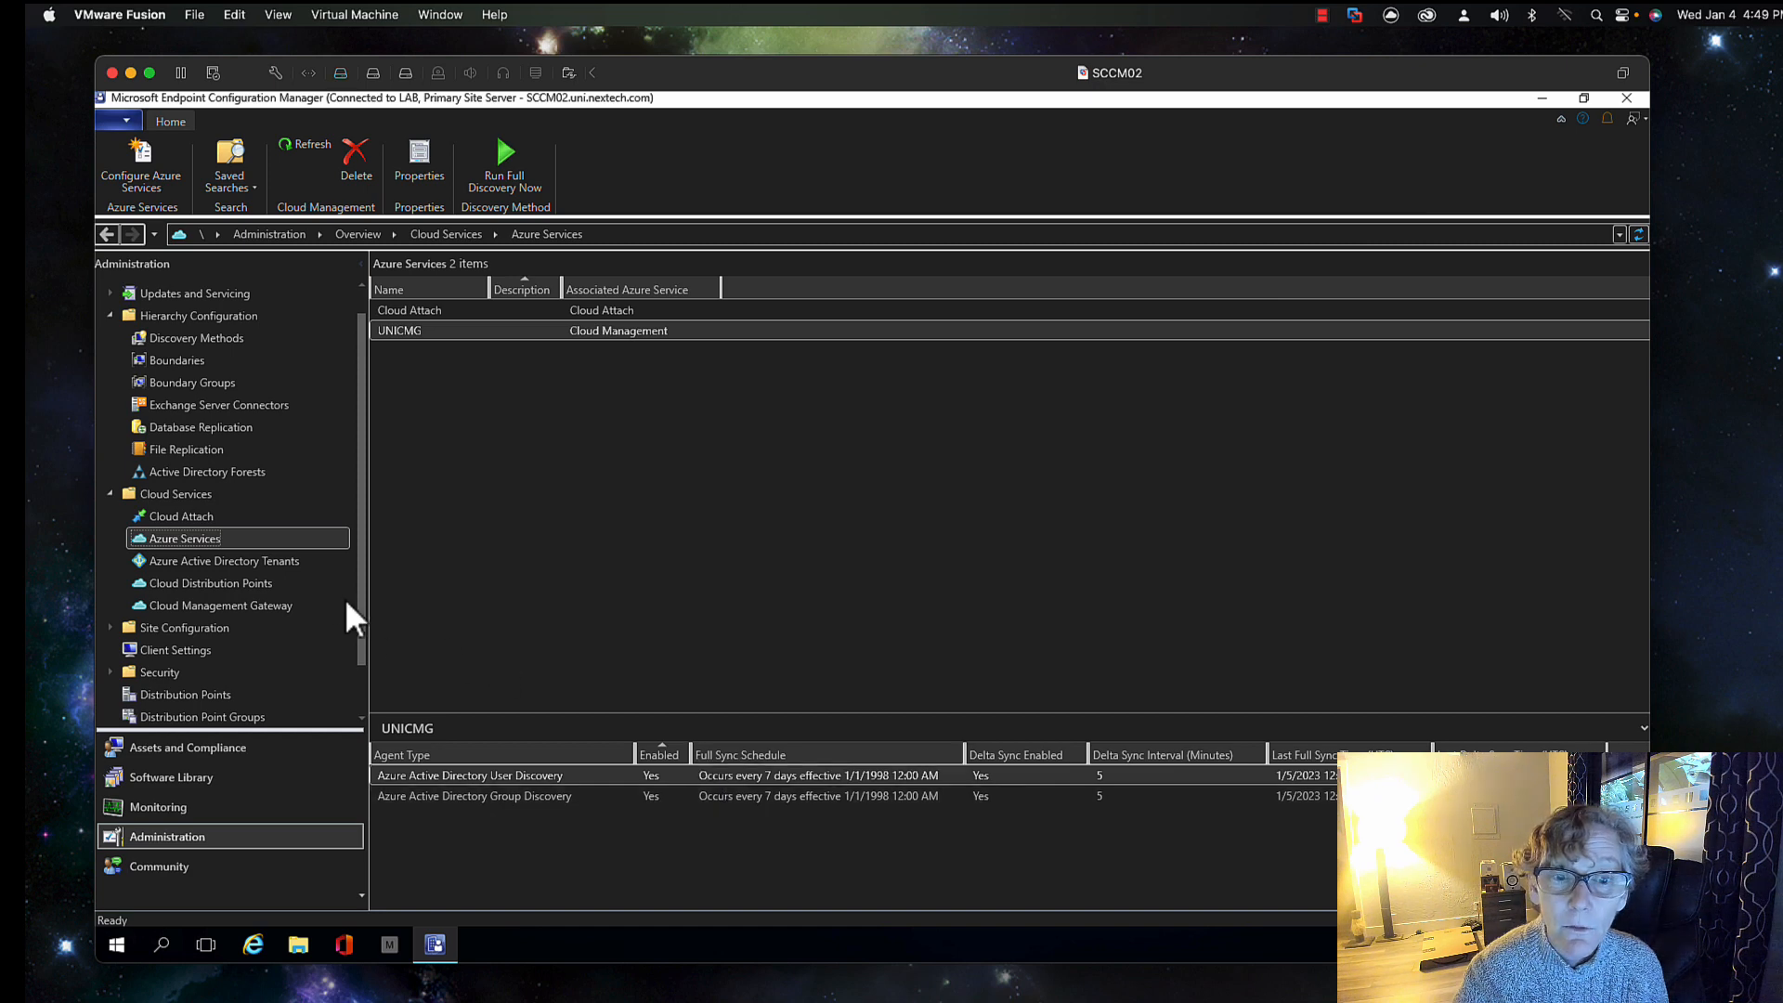
pyautogui.click(279, 561)
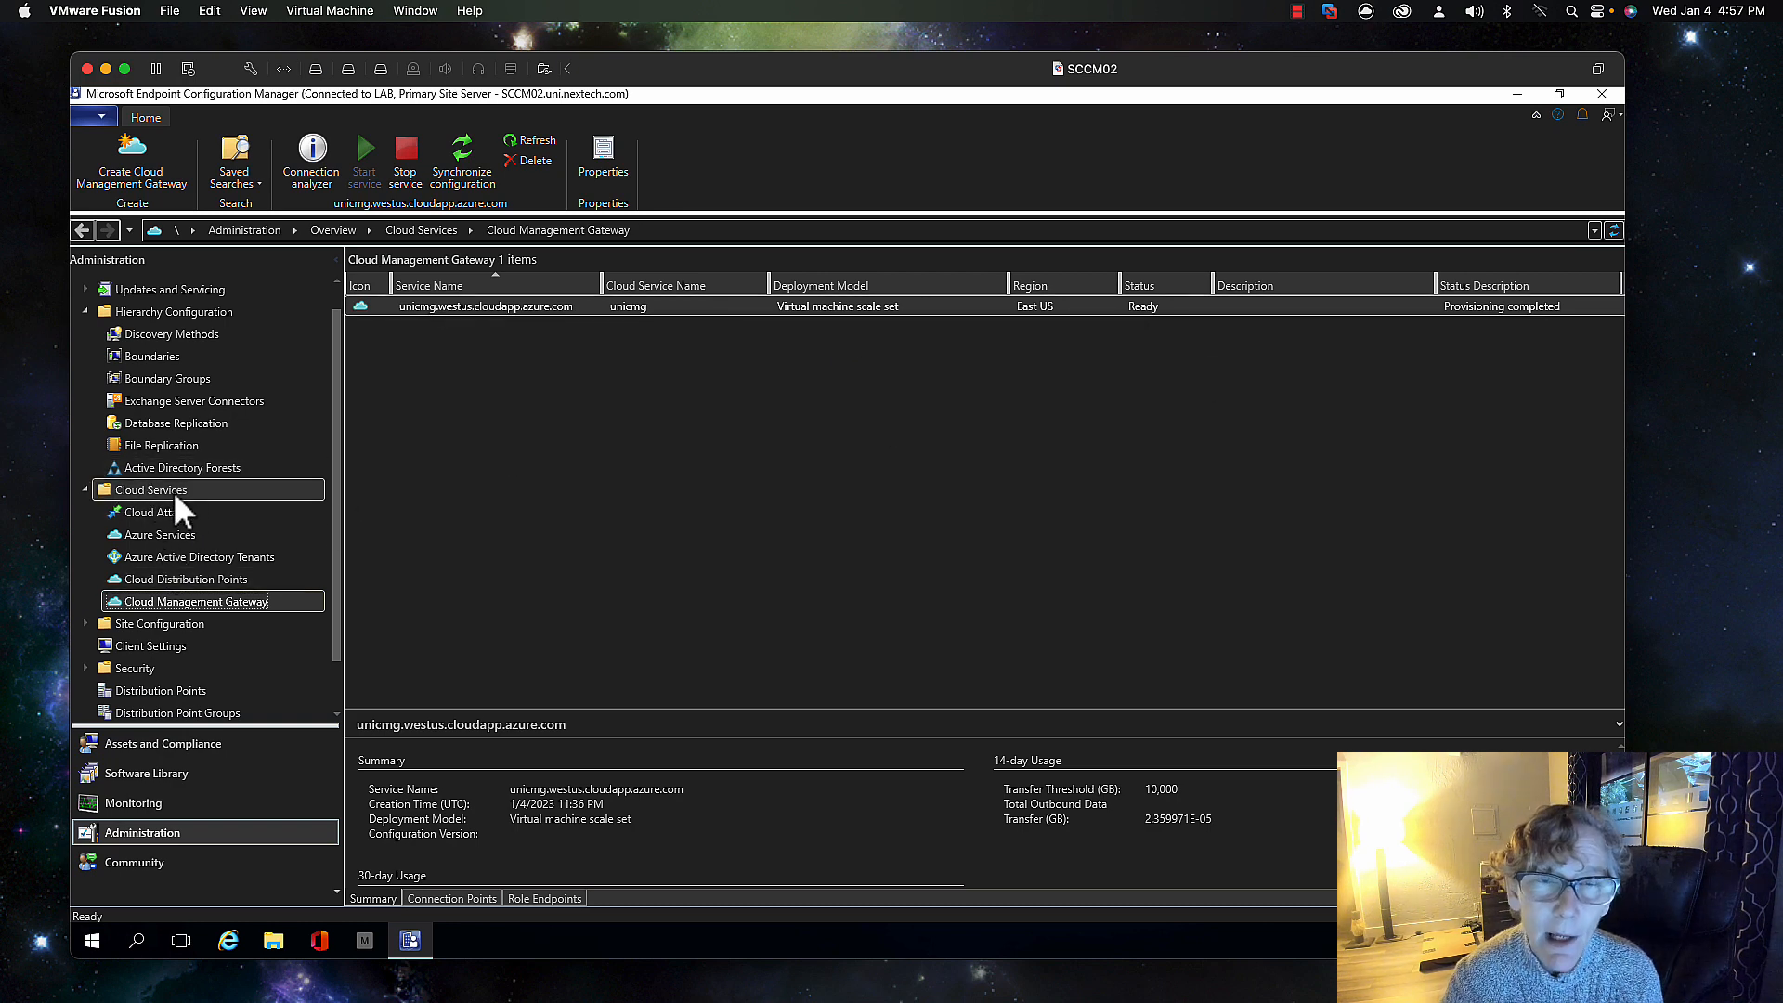
pyautogui.click(164, 512)
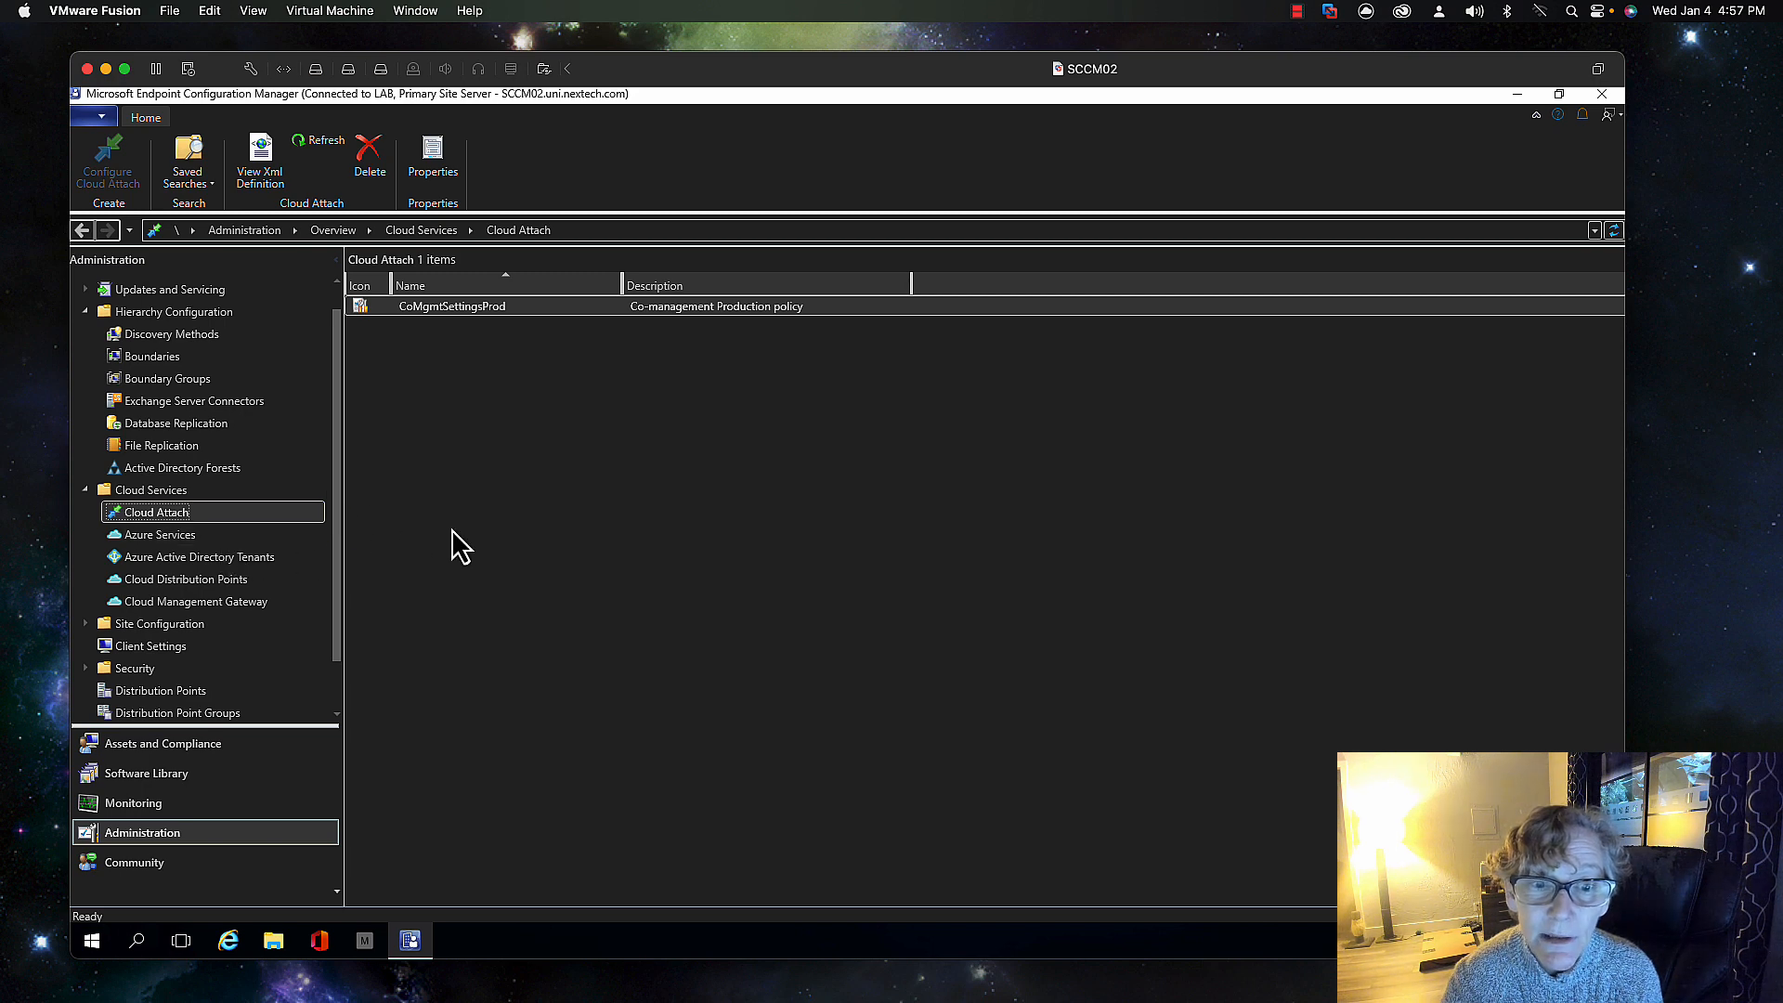
pyautogui.click(265, 532)
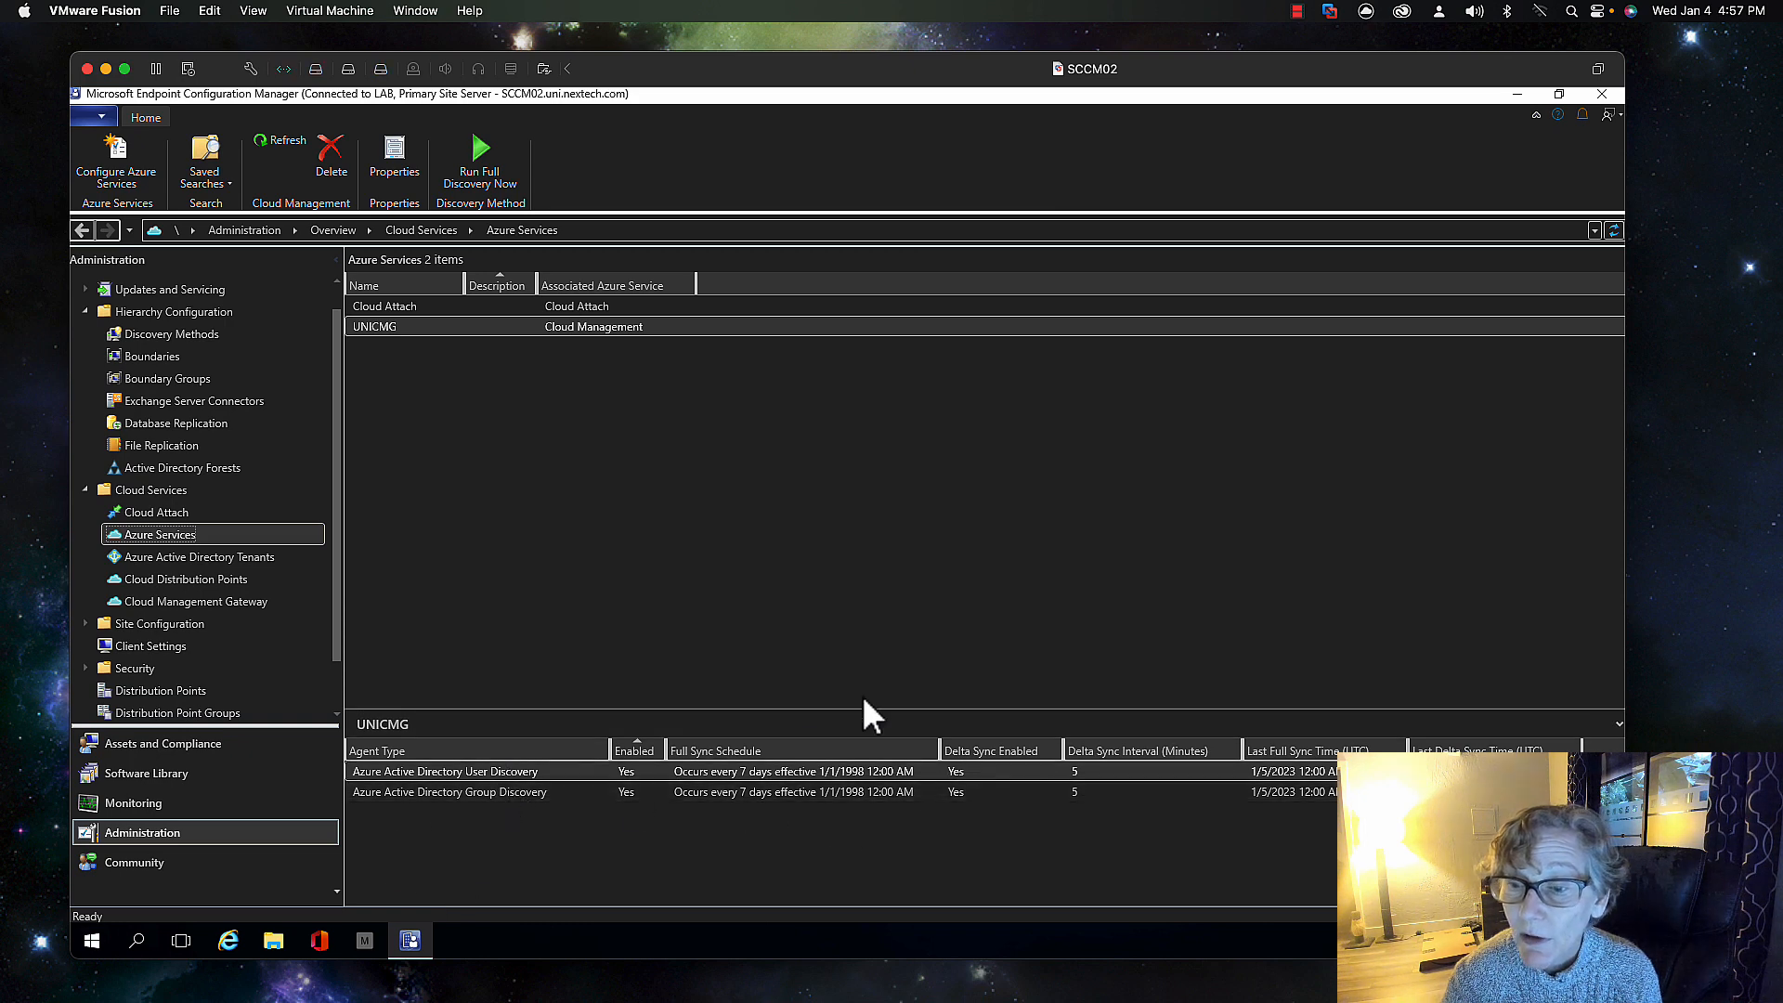
pyautogui.click(199, 578)
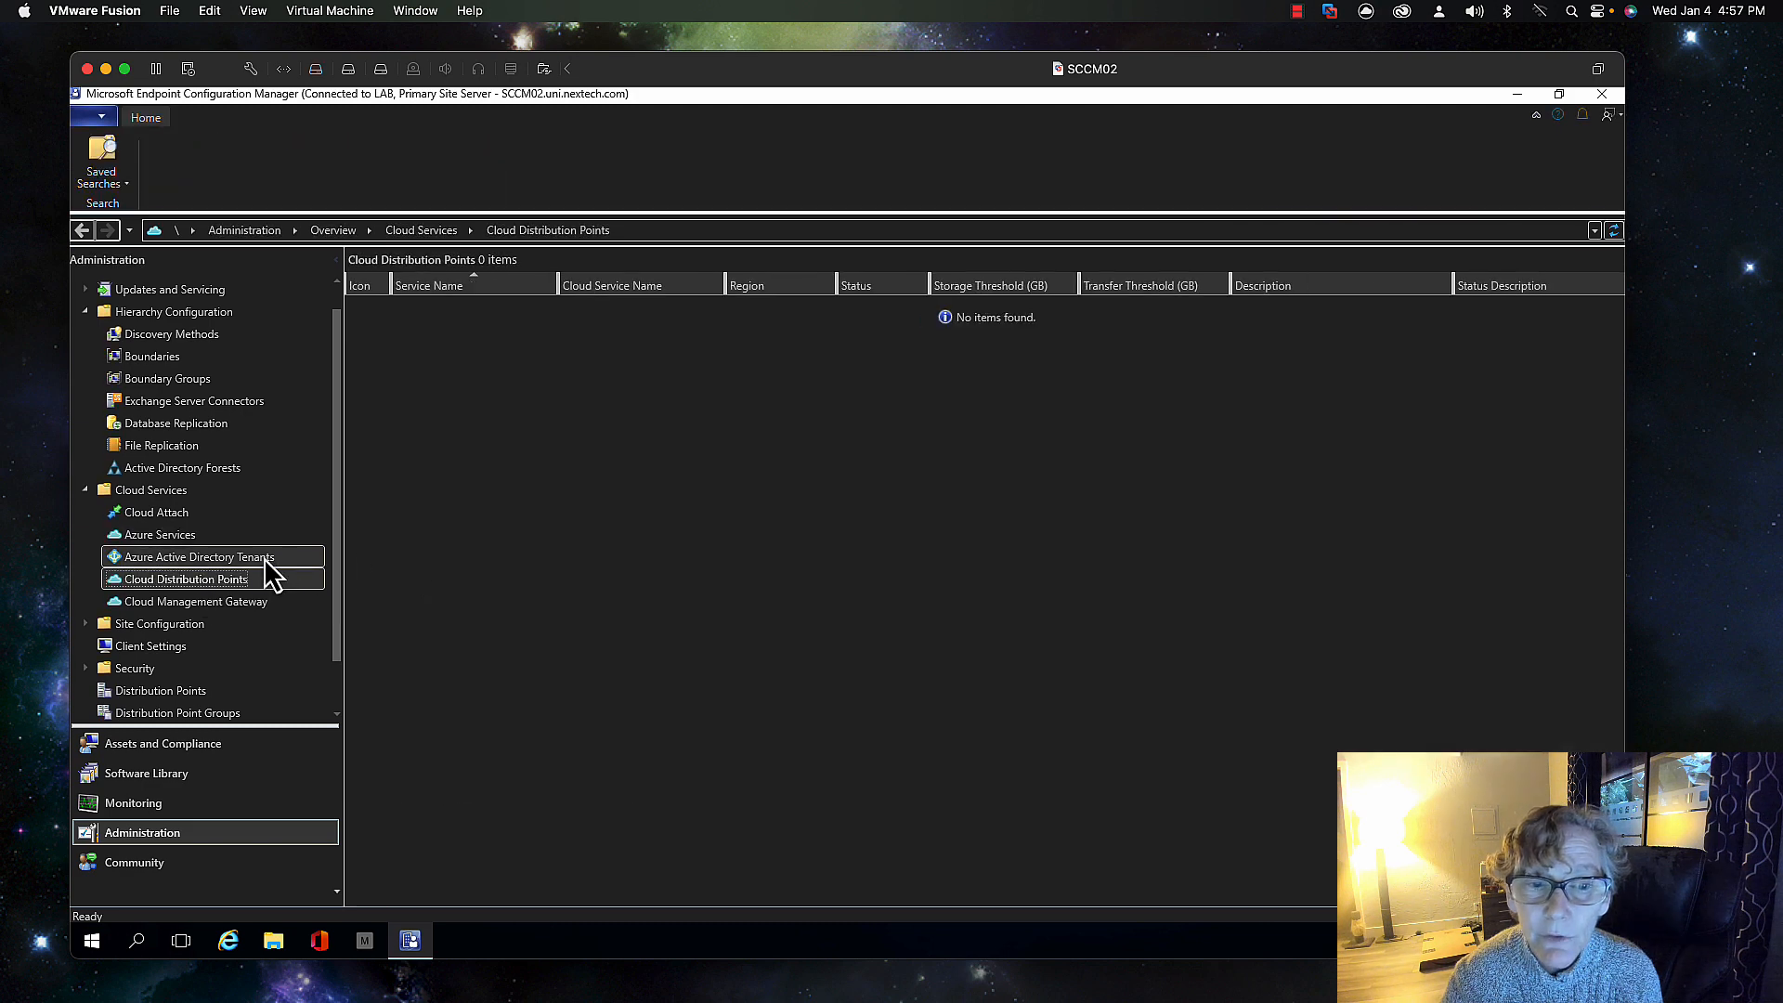
pyautogui.click(266, 559)
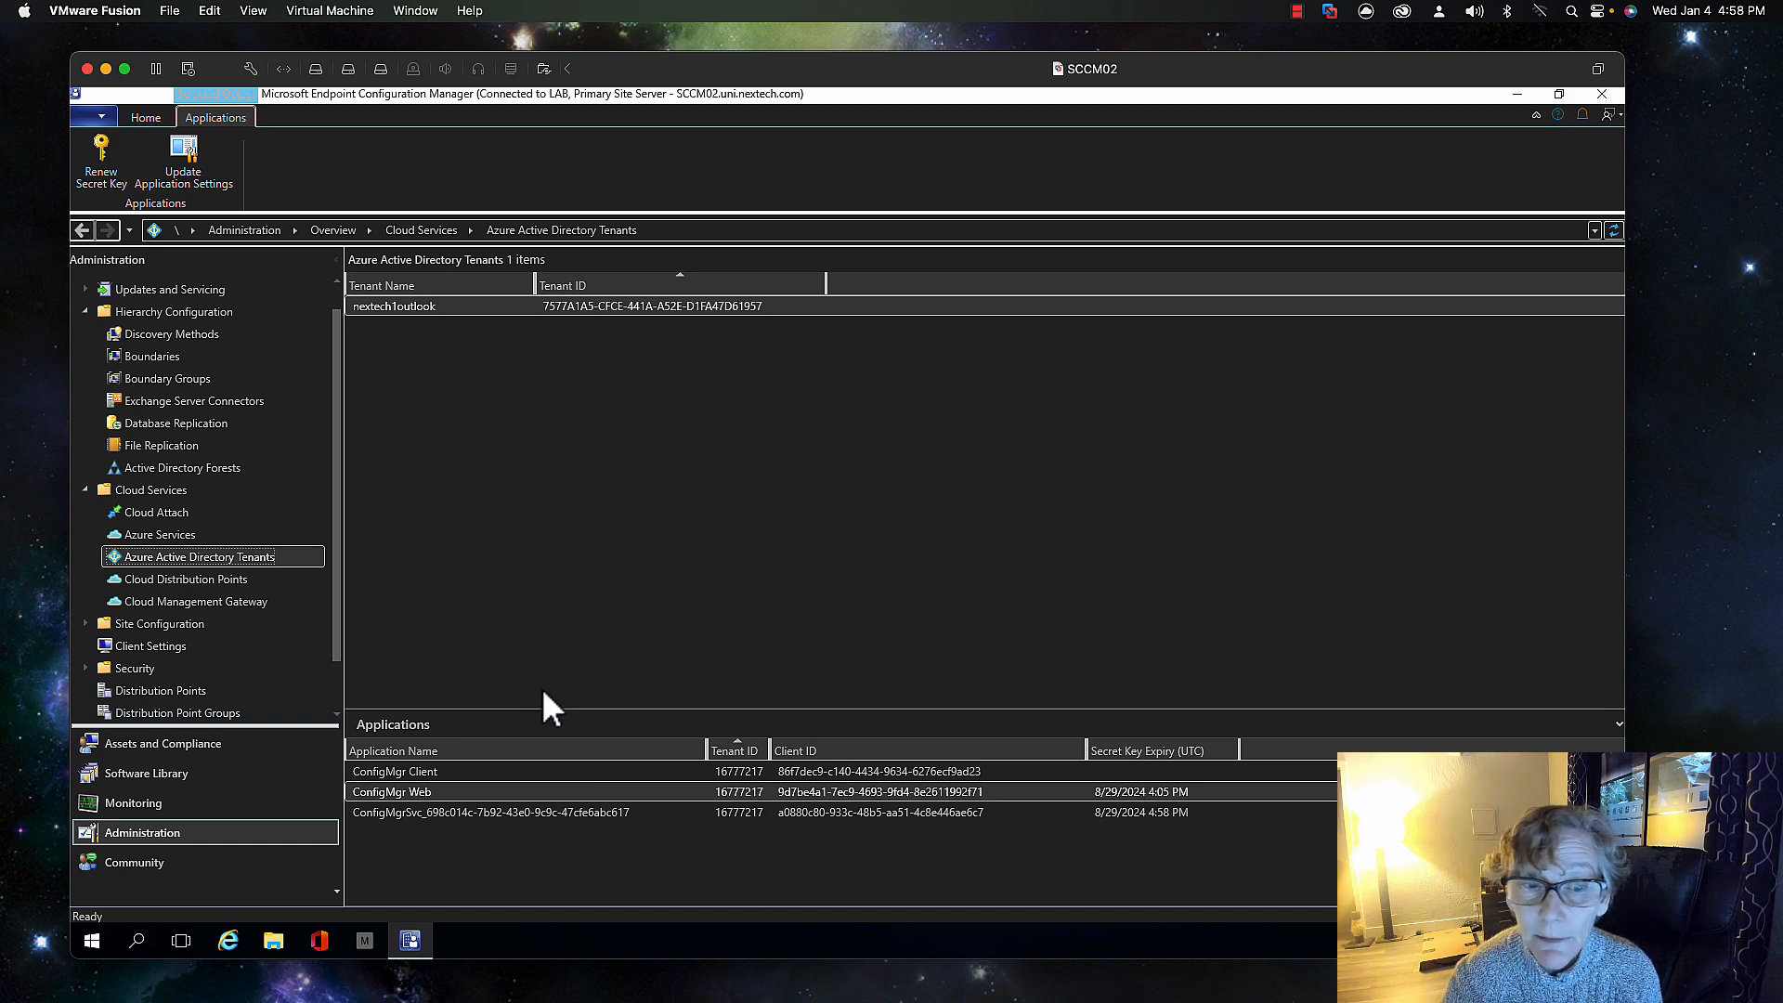
pyautogui.click(251, 600)
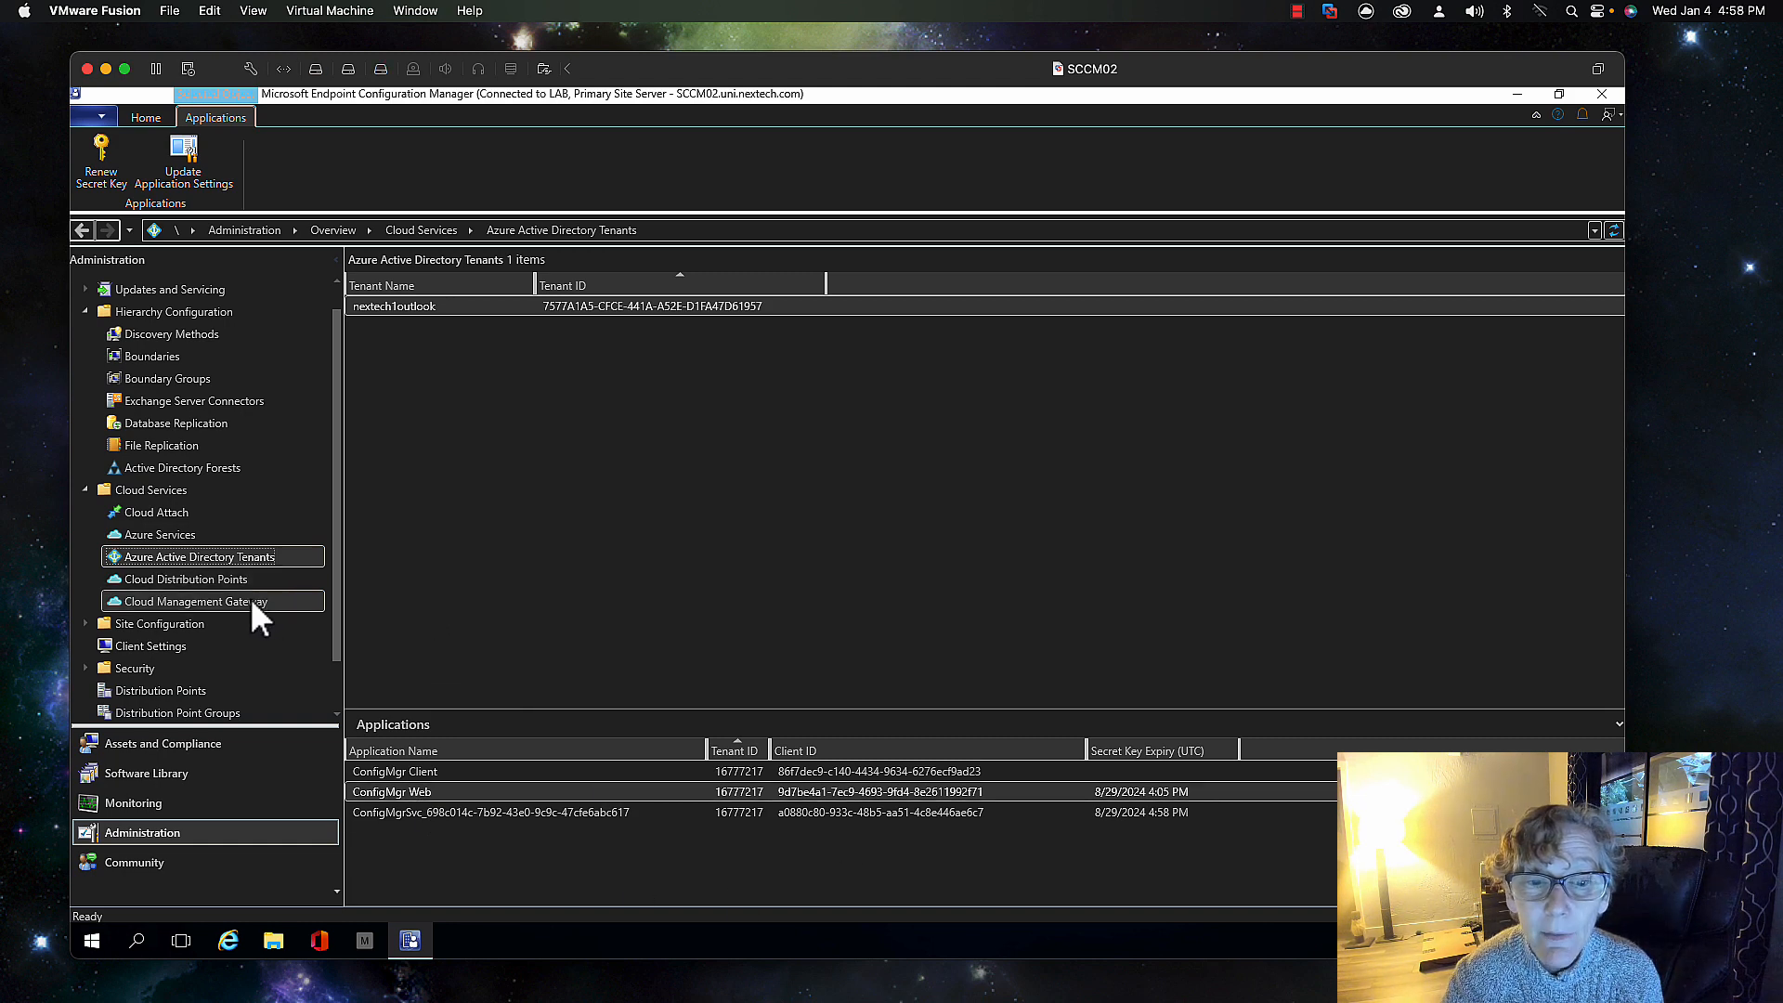